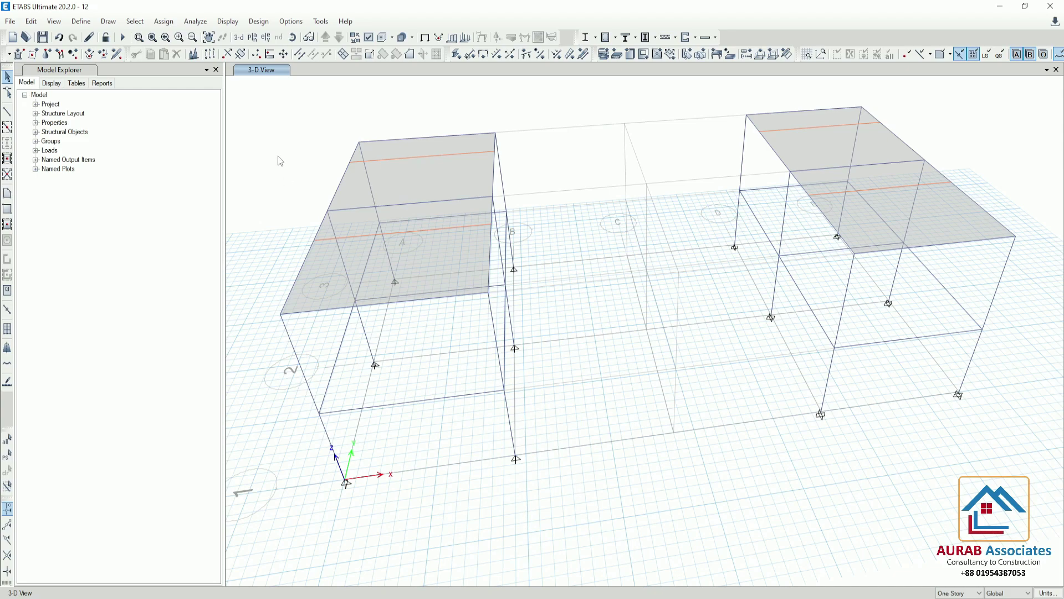
Display the plan view of the Base level.
left_click(253, 37)
left_click(466, 283)
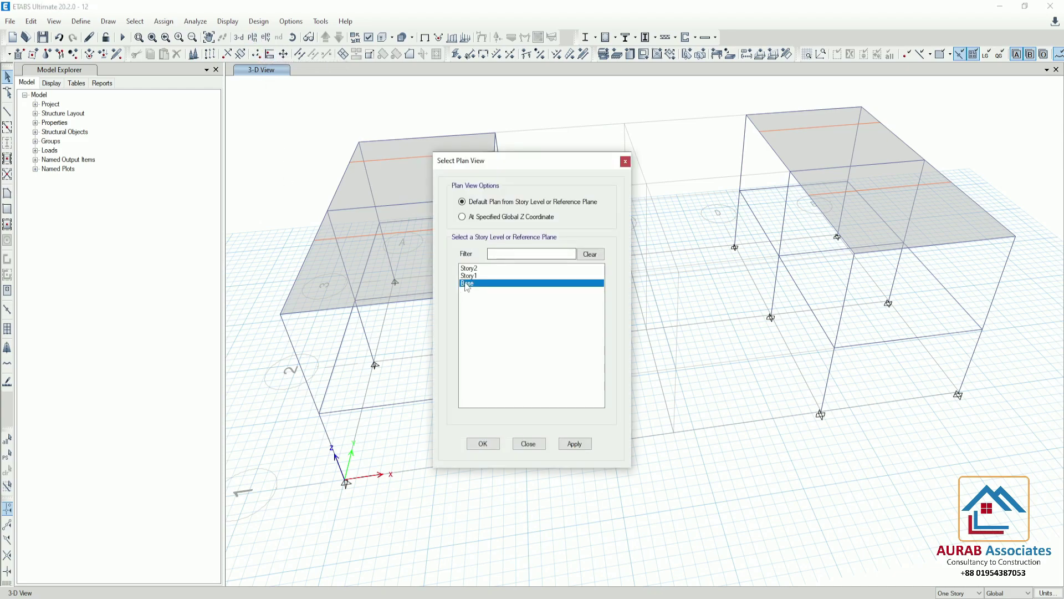
left_click(573, 444)
left_click(480, 445)
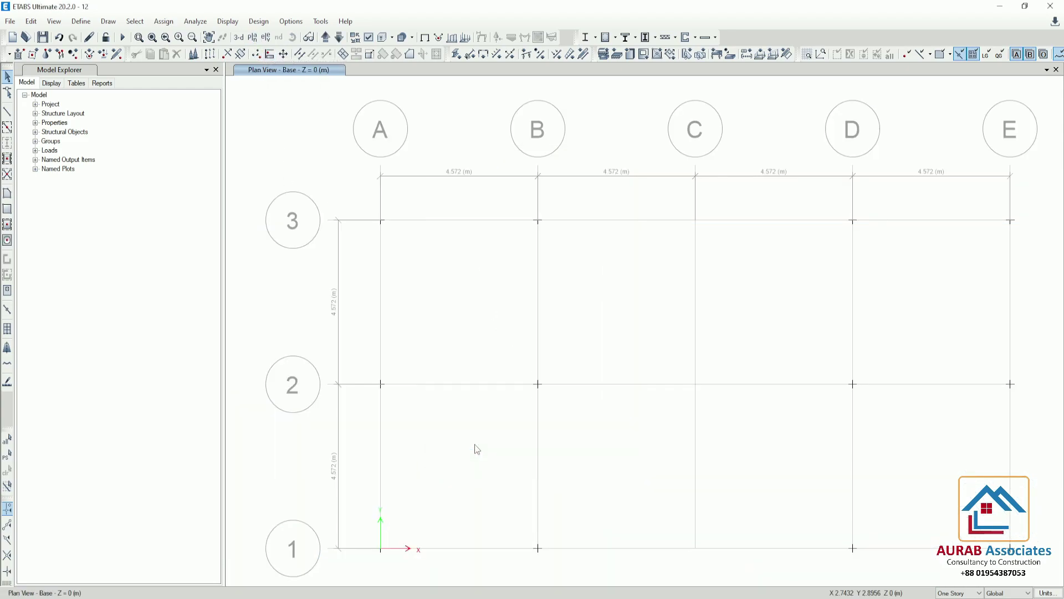
Check the restraint assignments of the base joints at grid points A-3 and D-3.
right_click(381, 221)
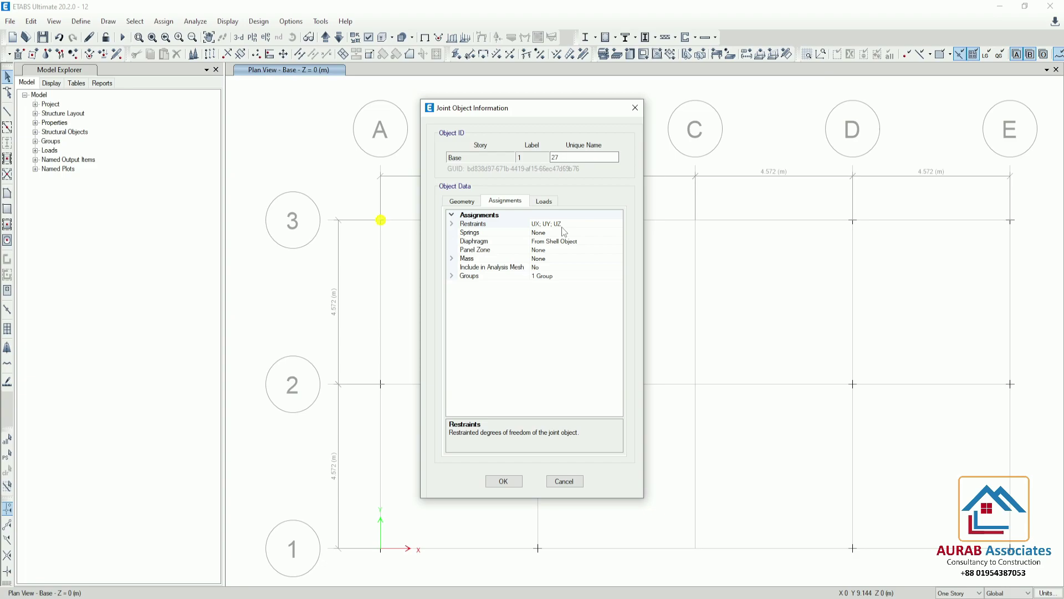
left_click(635, 107)
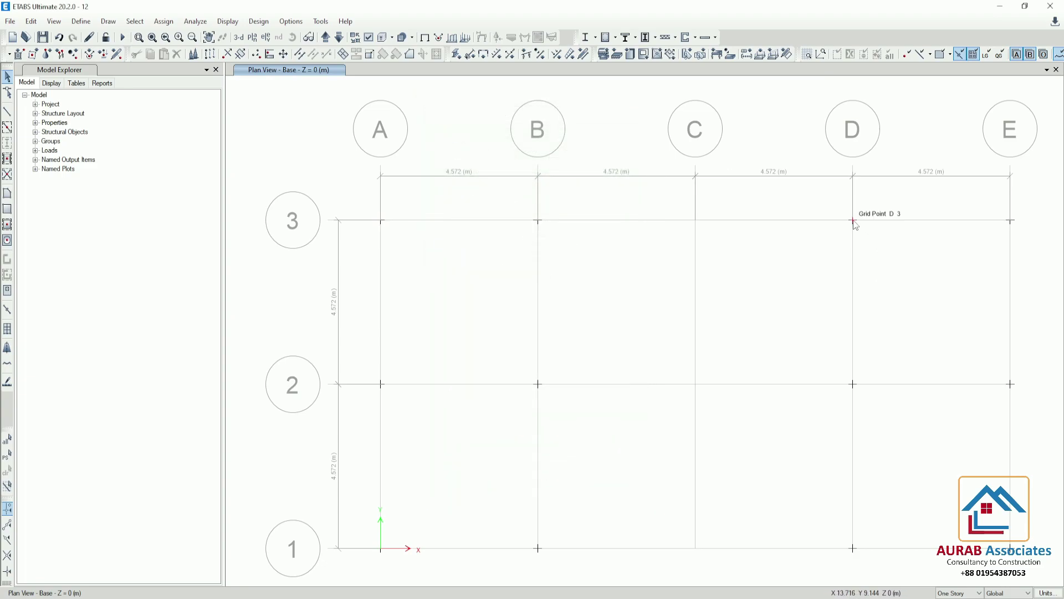
right_click(854, 223)
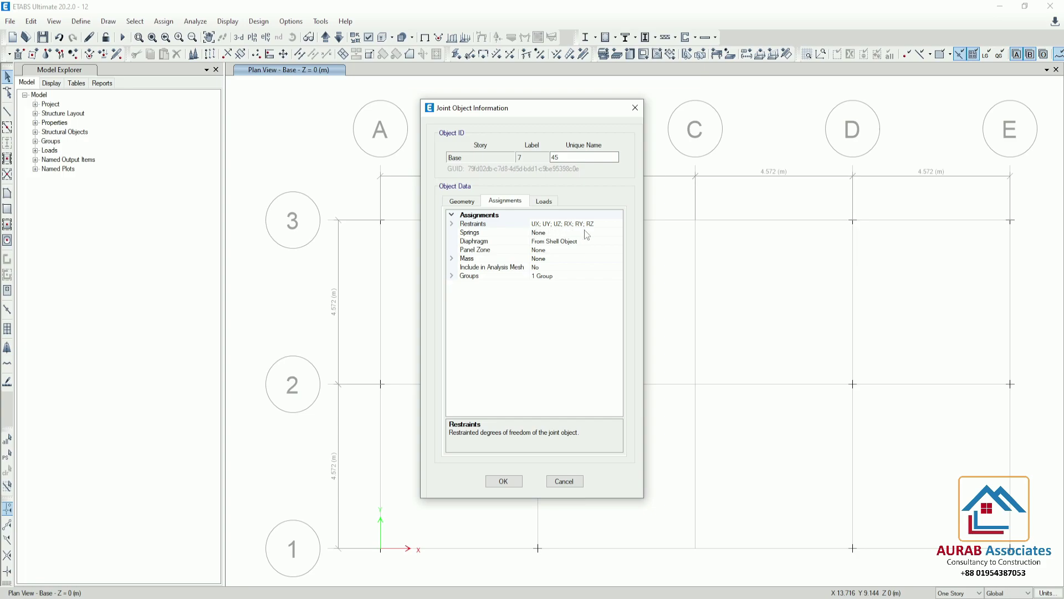
left_click(635, 108)
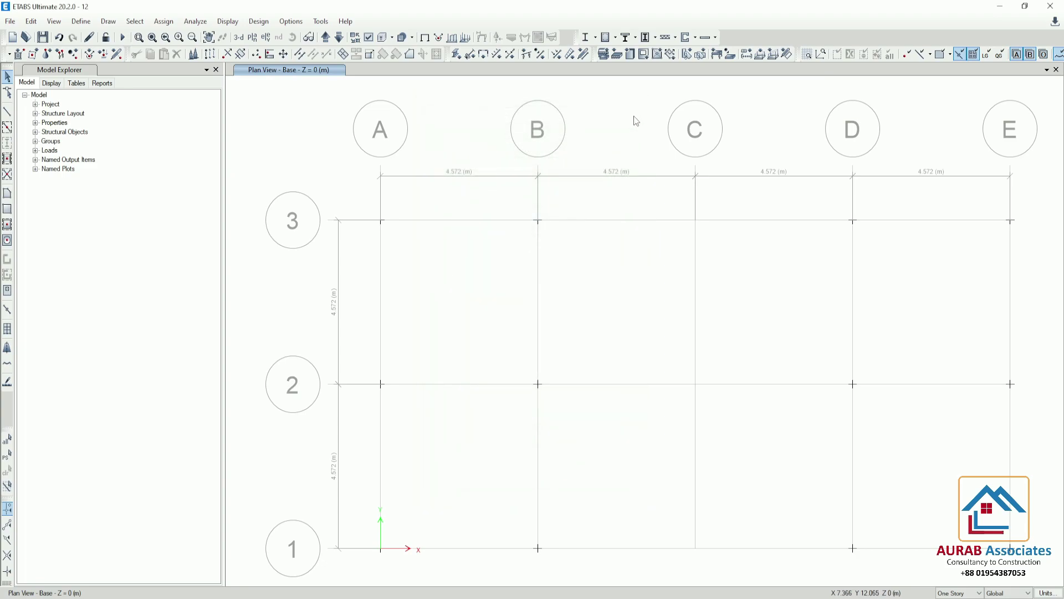
left_click_drag(322, 175, 573, 577)
left_click_drag(784, 176, 1050, 579)
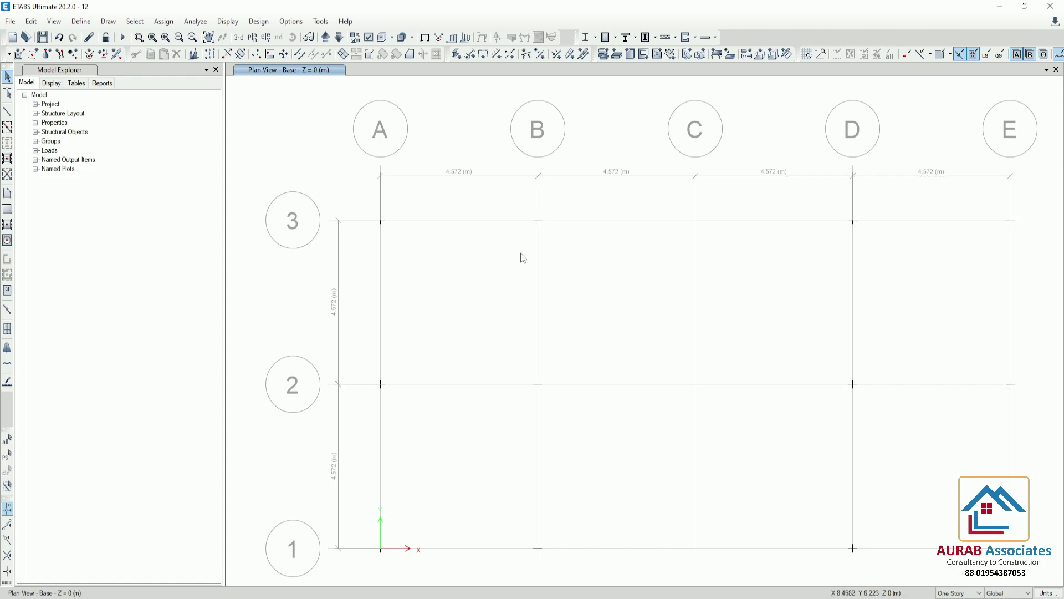
Display the WL frame span loads with their values in the 3-D view.
left_click(238, 37)
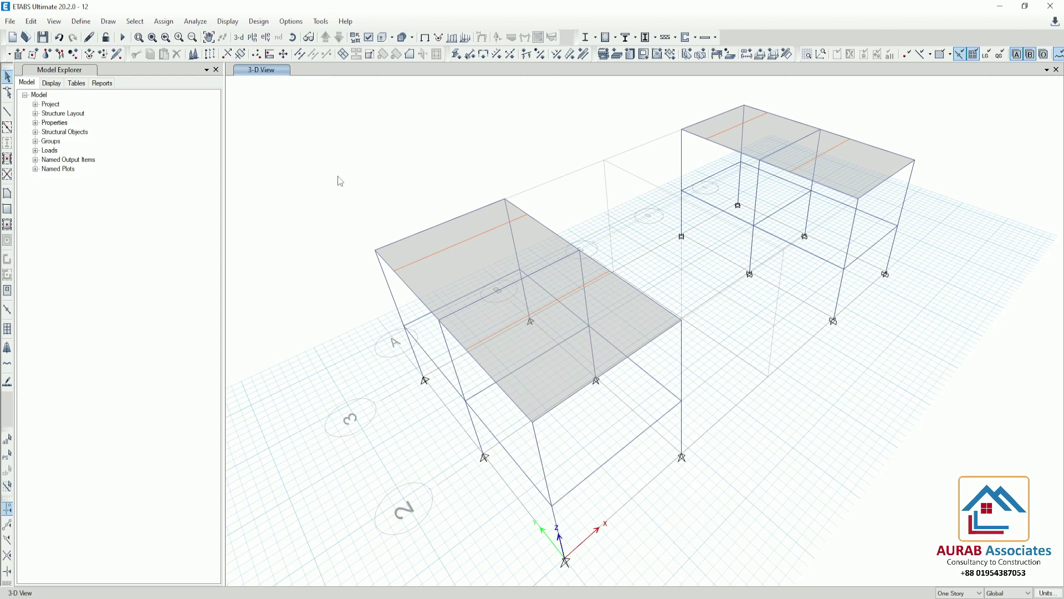
left_click(227, 21)
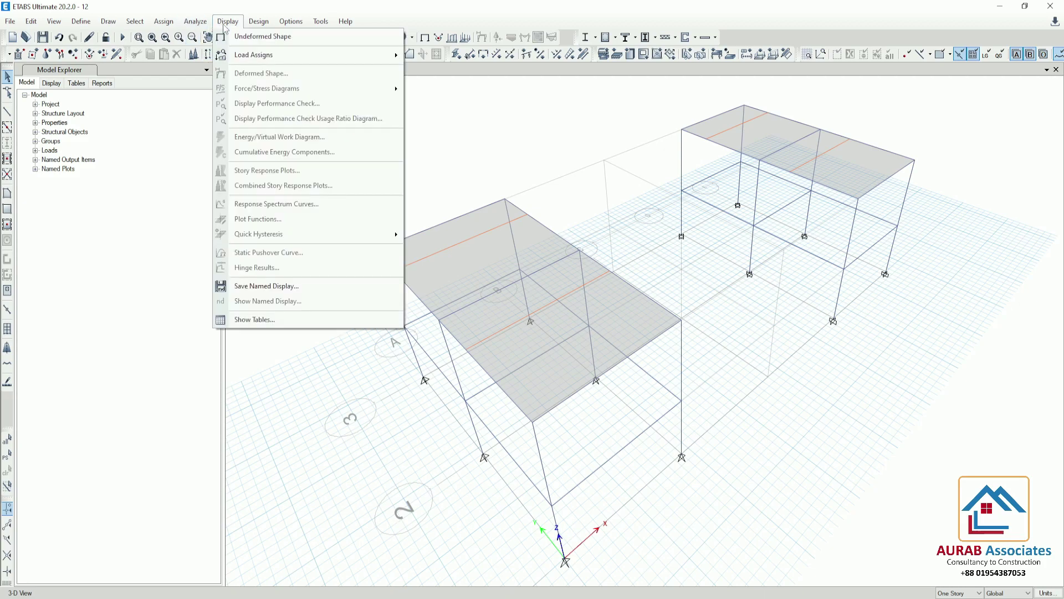
mouse_move(280, 55)
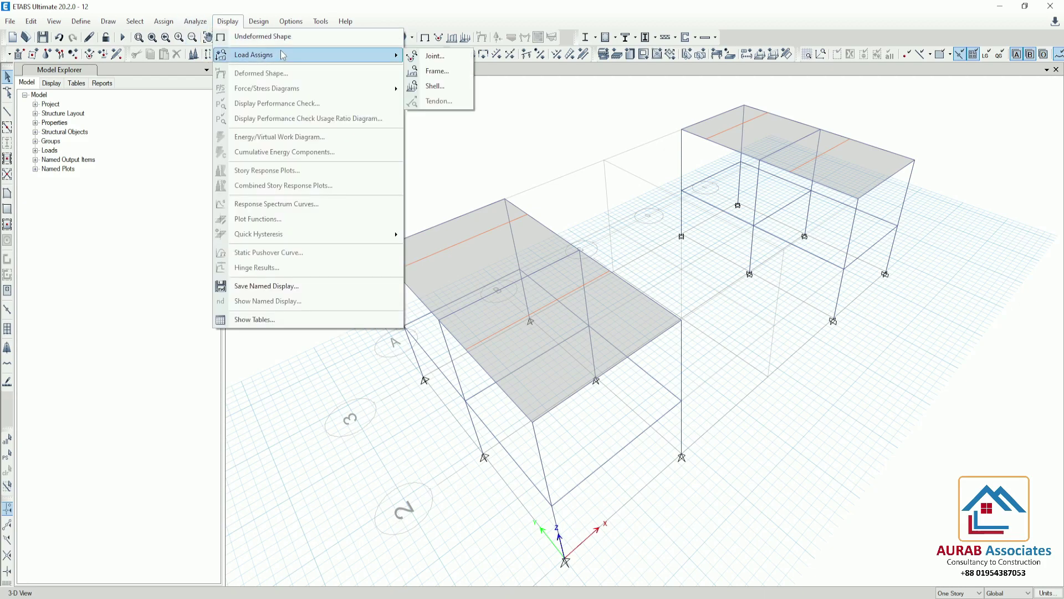
left_click(437, 71)
left_click(131, 128)
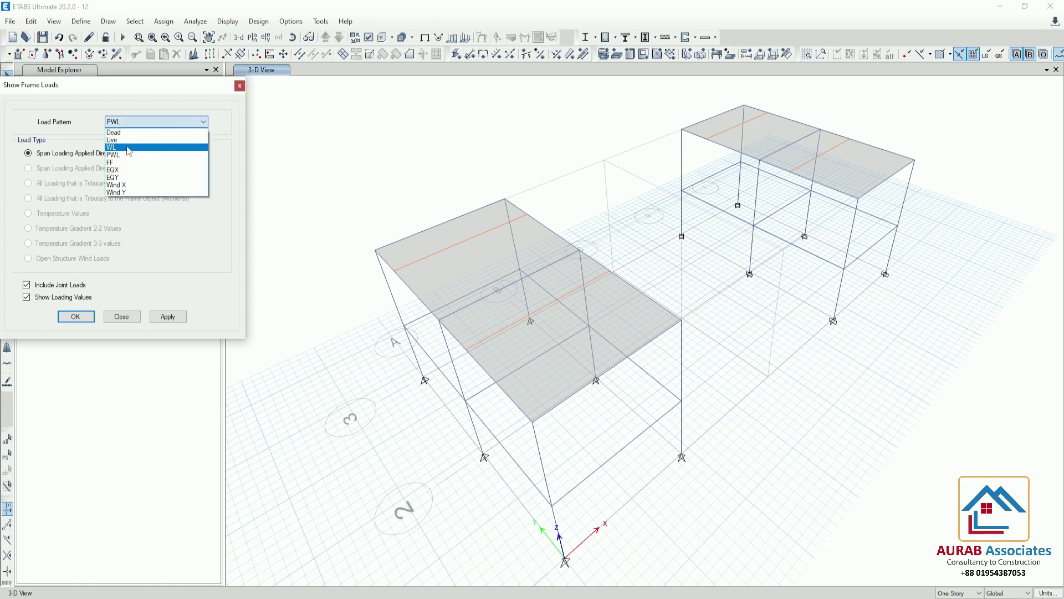
left_click(129, 147)
left_click(168, 316)
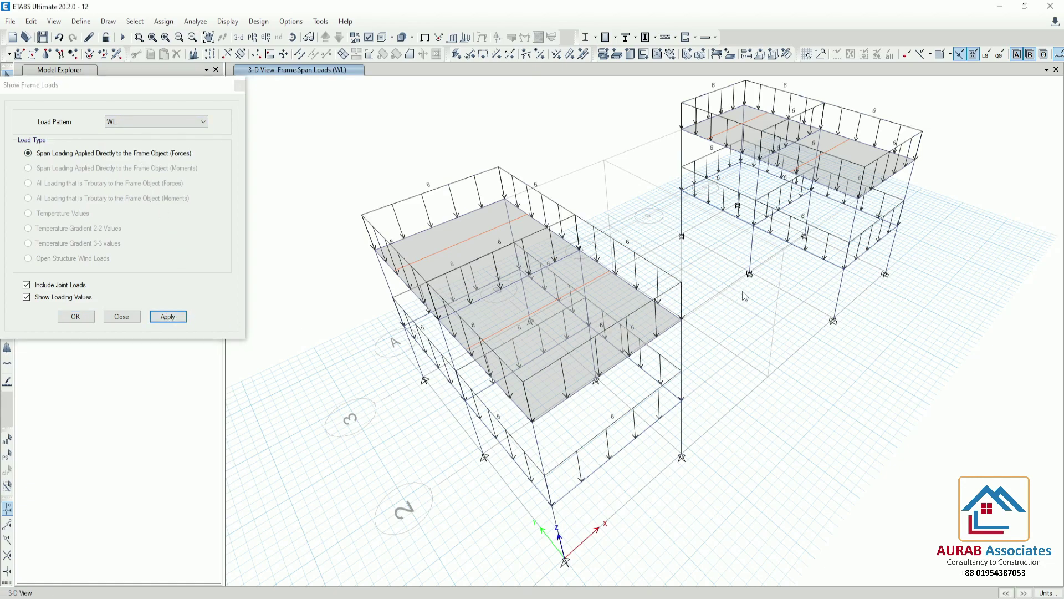
middle_click_drag(745, 297, 719, 335)
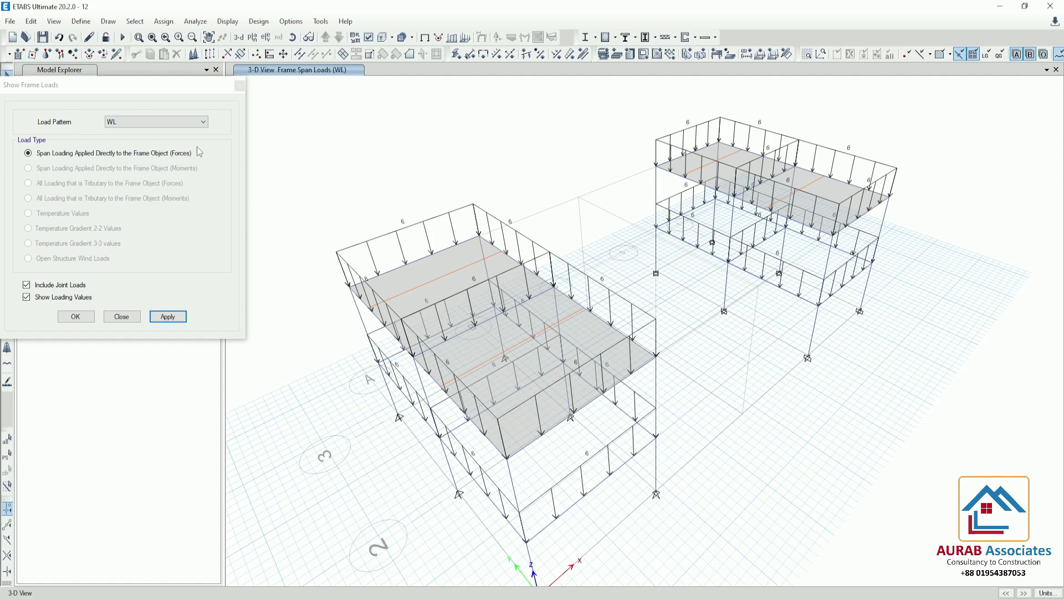
Switch the frame load display to the PWL load pattern and close the load display settings.
left_click(183, 122)
left_click(145, 195)
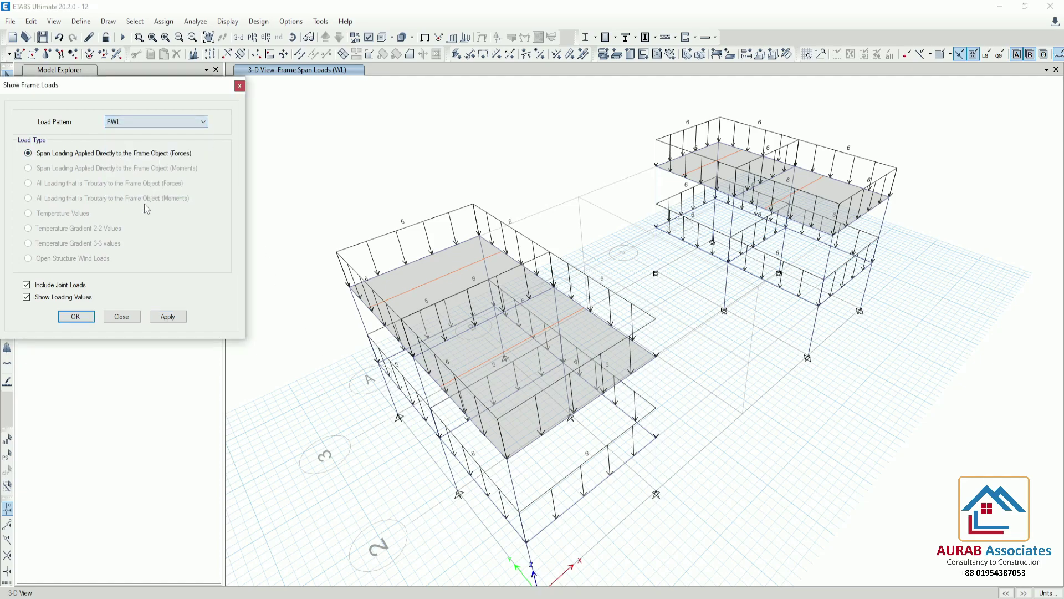
left_click(168, 317)
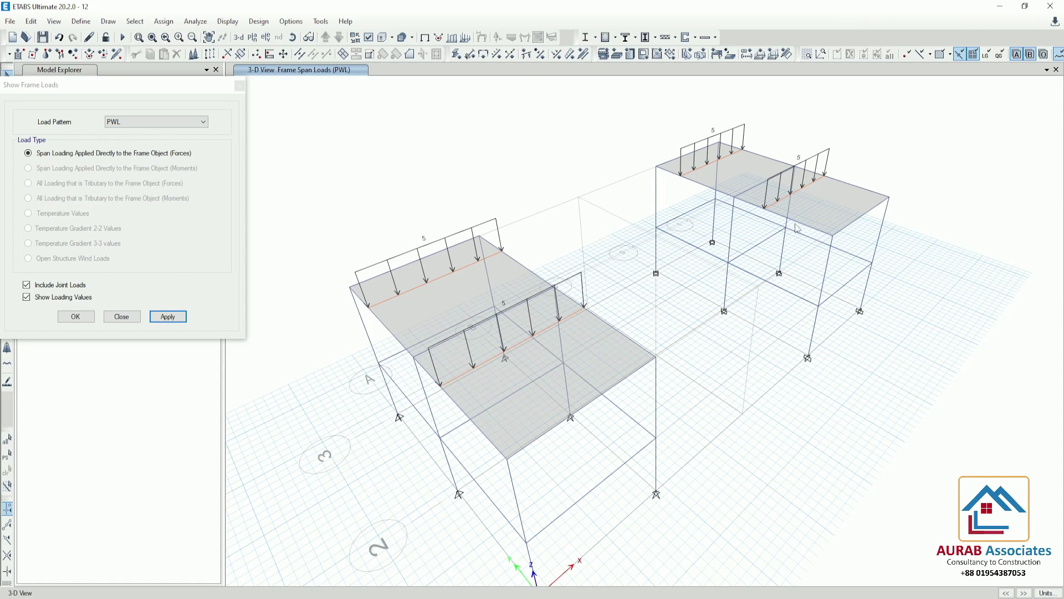
left_click(240, 85)
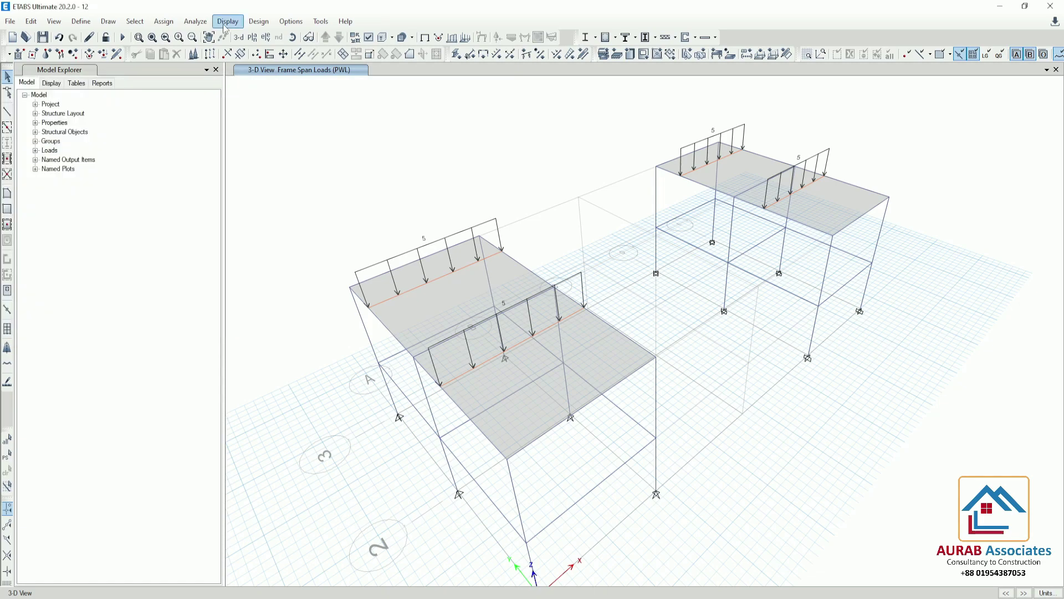
Display the uniform gravity shell loads of the Live load pattern in the 3-D view.
left_click(228, 21)
mouse_move(313, 54)
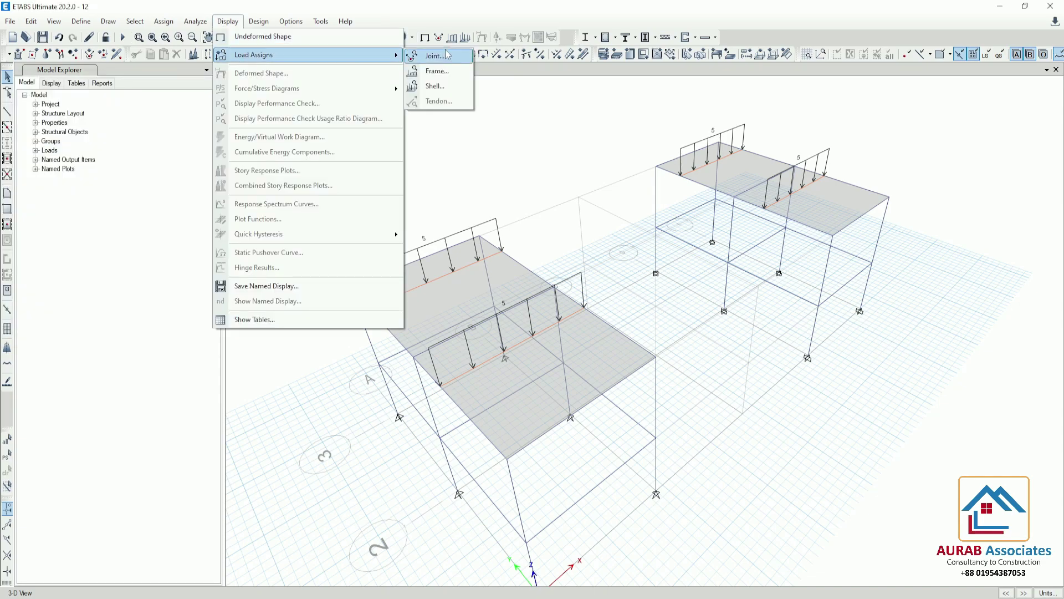
left_click(450, 88)
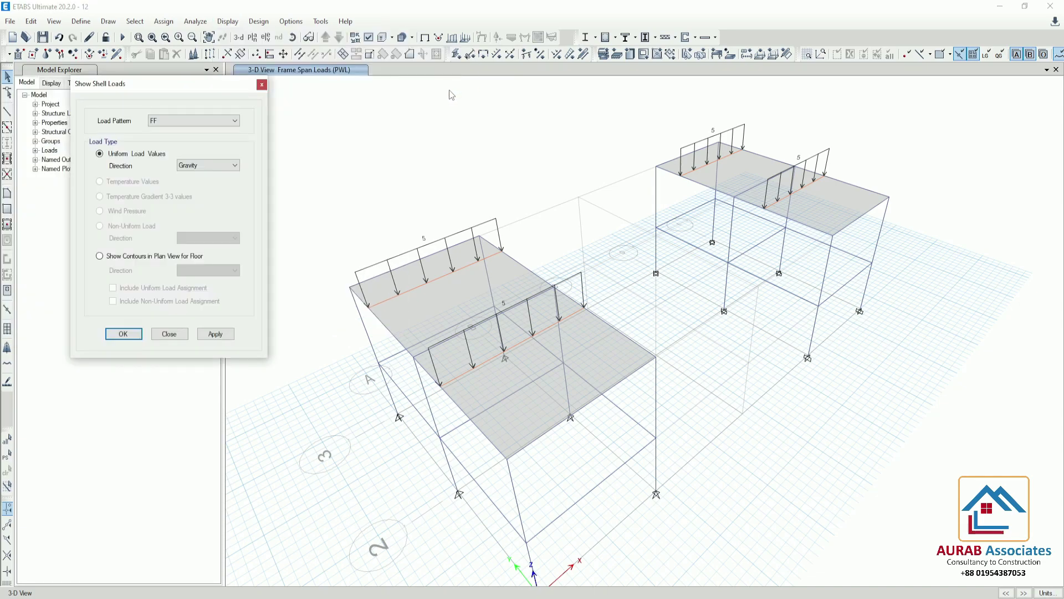
left_click(184, 123)
left_click(166, 142)
left_click(215, 334)
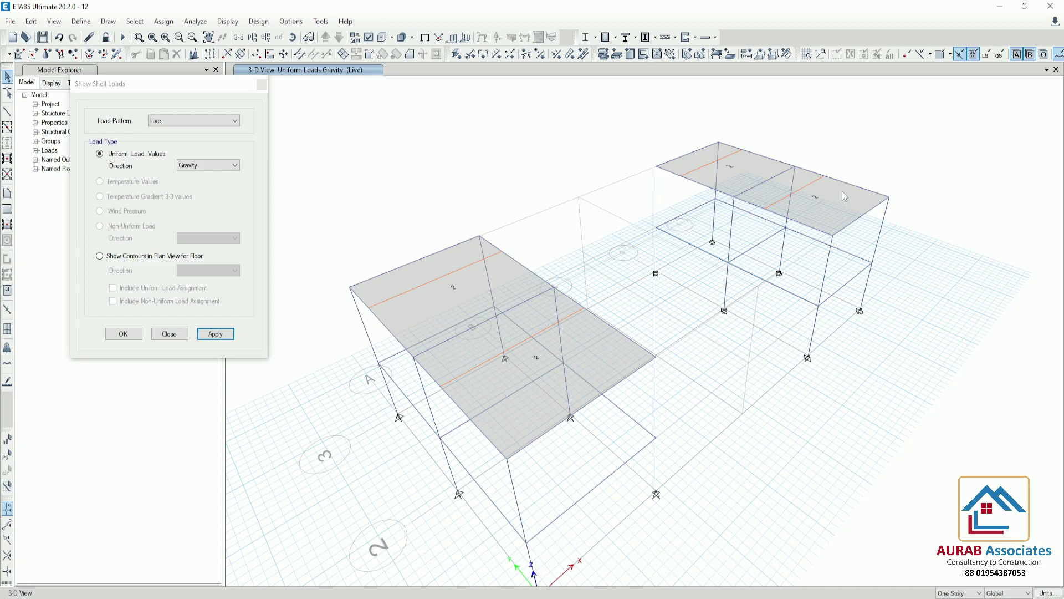
Switch the shell load display to the FF load pattern and close the load display settings.
left_click(228, 123)
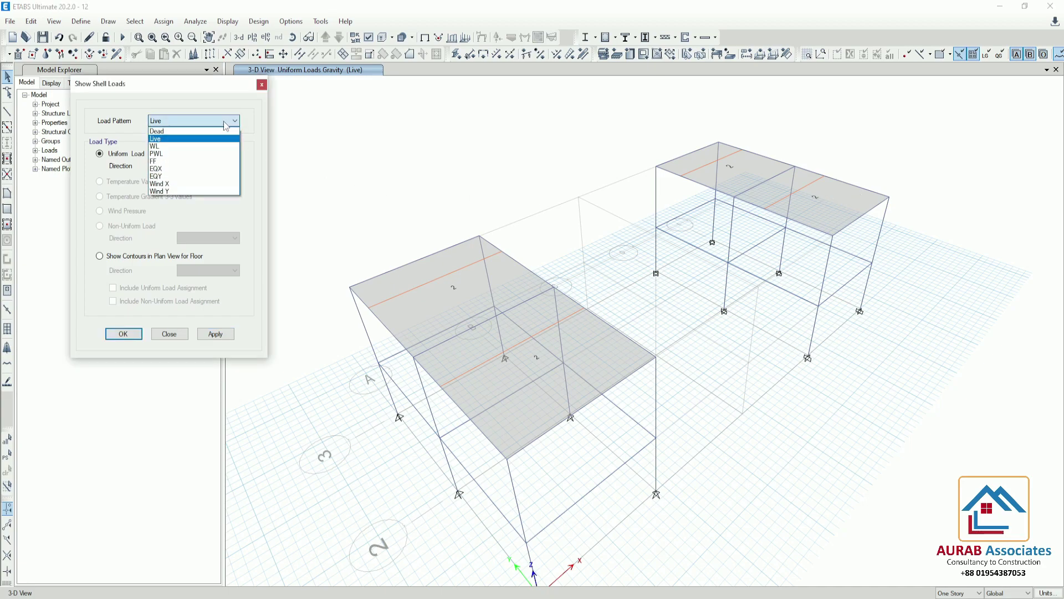
left_click(160, 161)
left_click(215, 334)
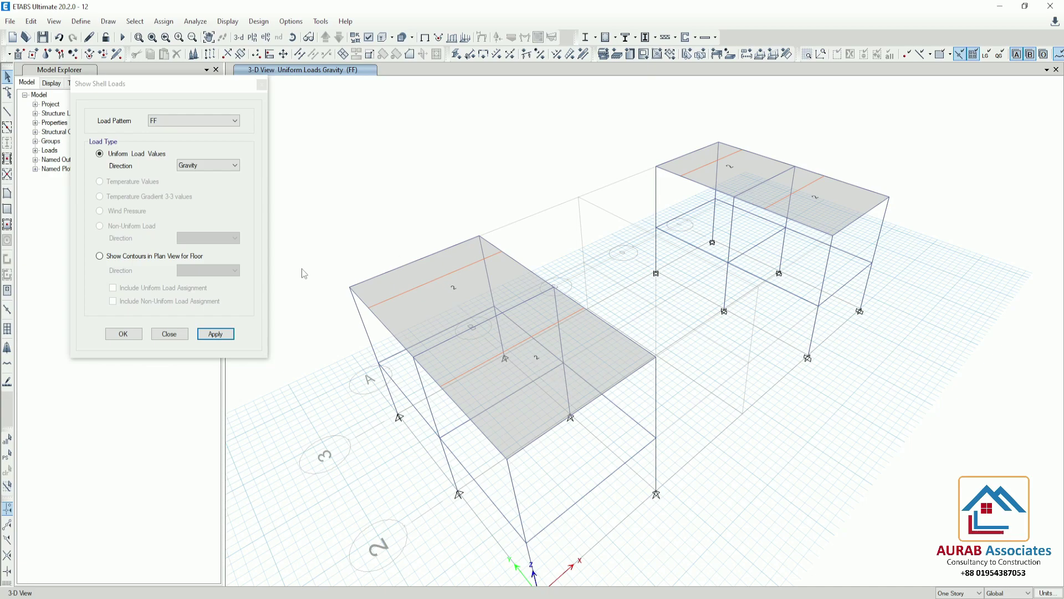
left_click(262, 84)
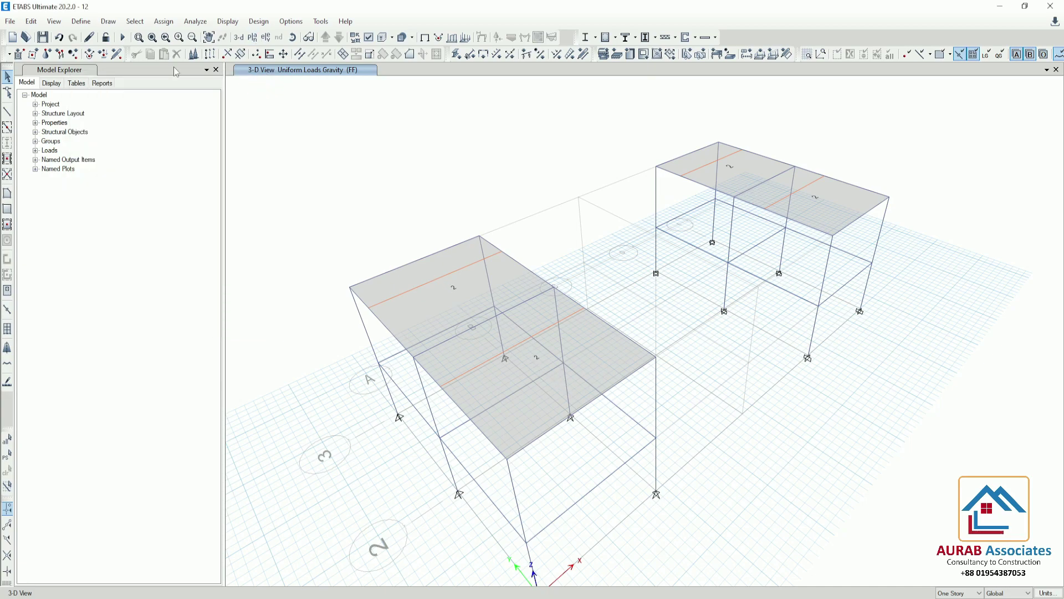
Review the ASCE 7-05 seismic loading parameters of the EQX load pattern.
left_click(81, 22)
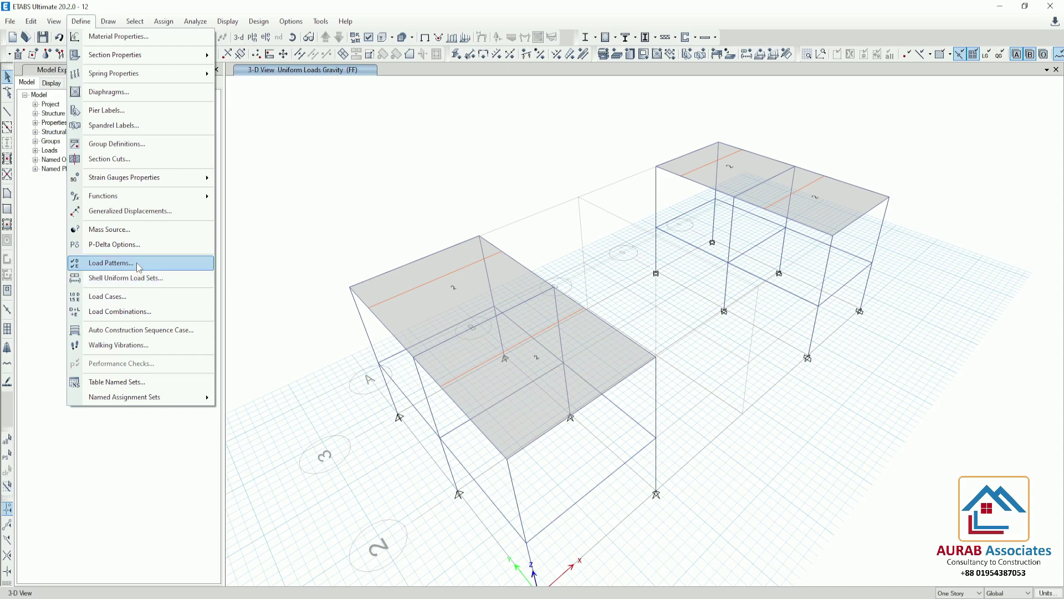
left_click(164, 263)
left_click(335, 325)
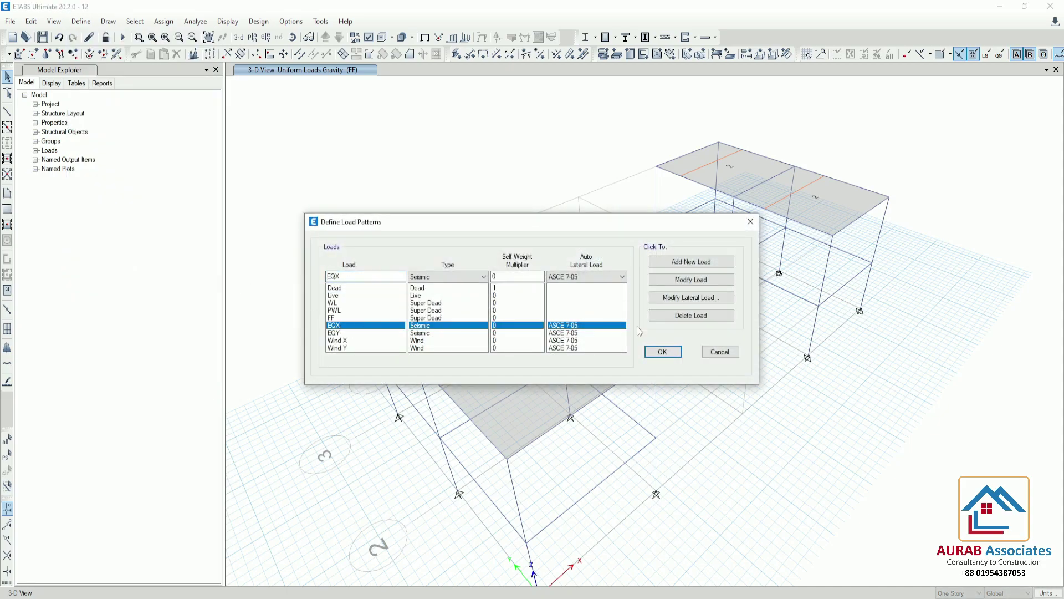
left_click(671, 300)
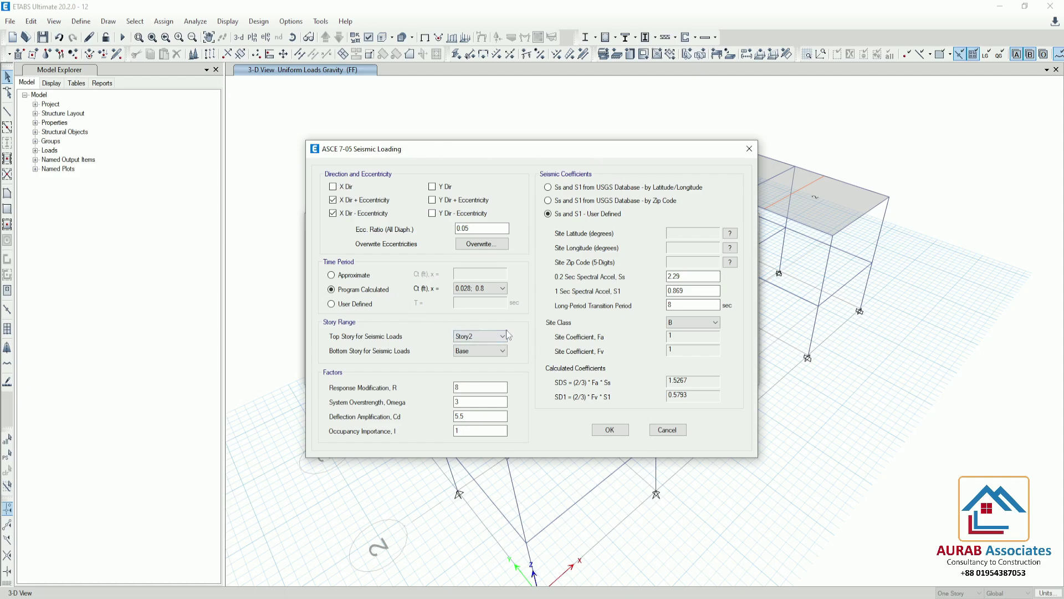
left_click(608, 430)
Review the ASCE 7-05 seismic loading parameters of the EQY load pattern.
left_click(355, 333)
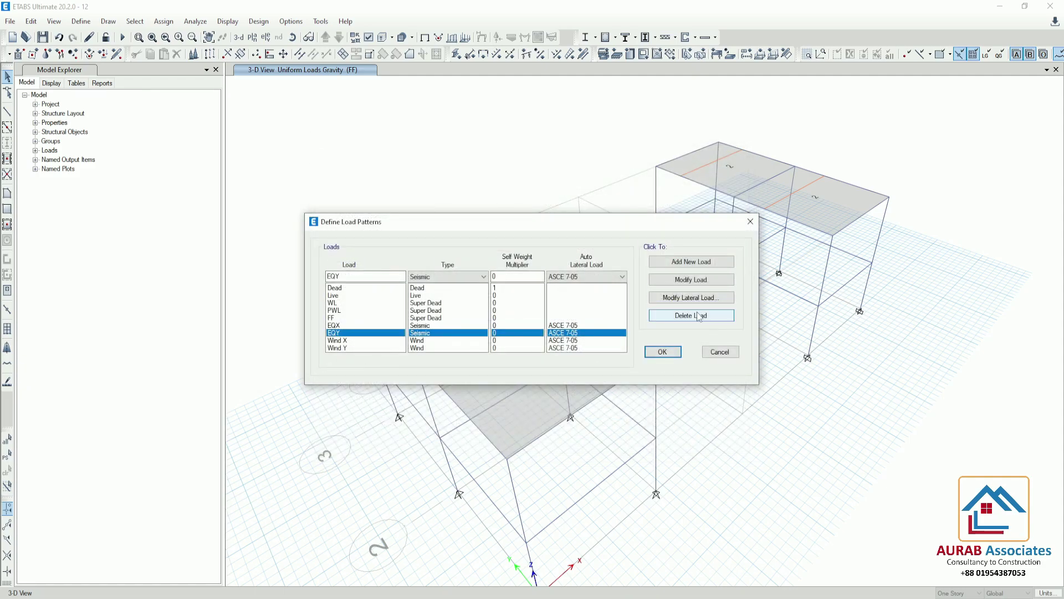
left_click(691, 297)
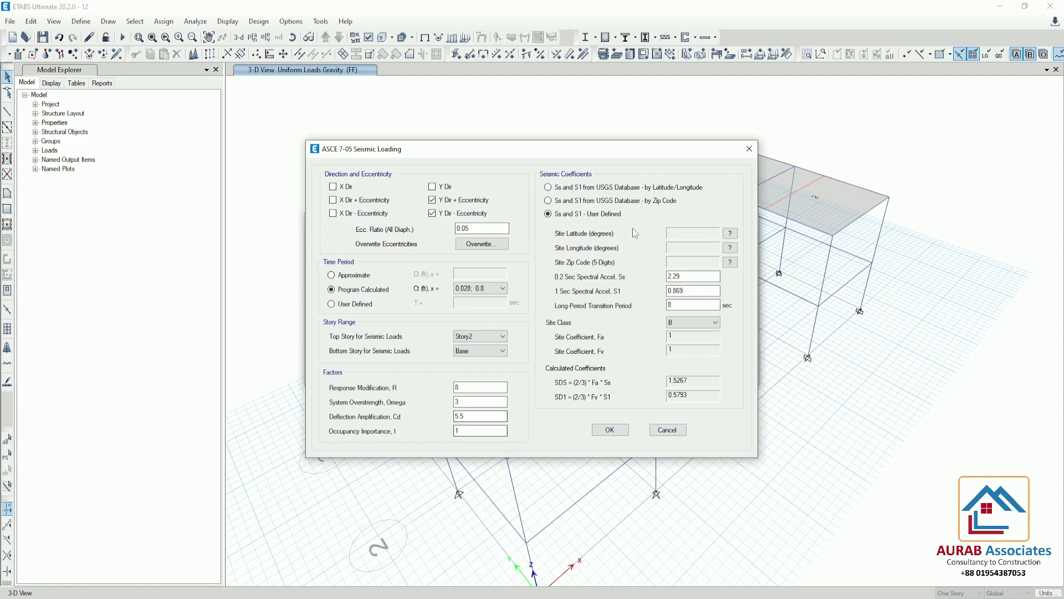
left_click(610, 430)
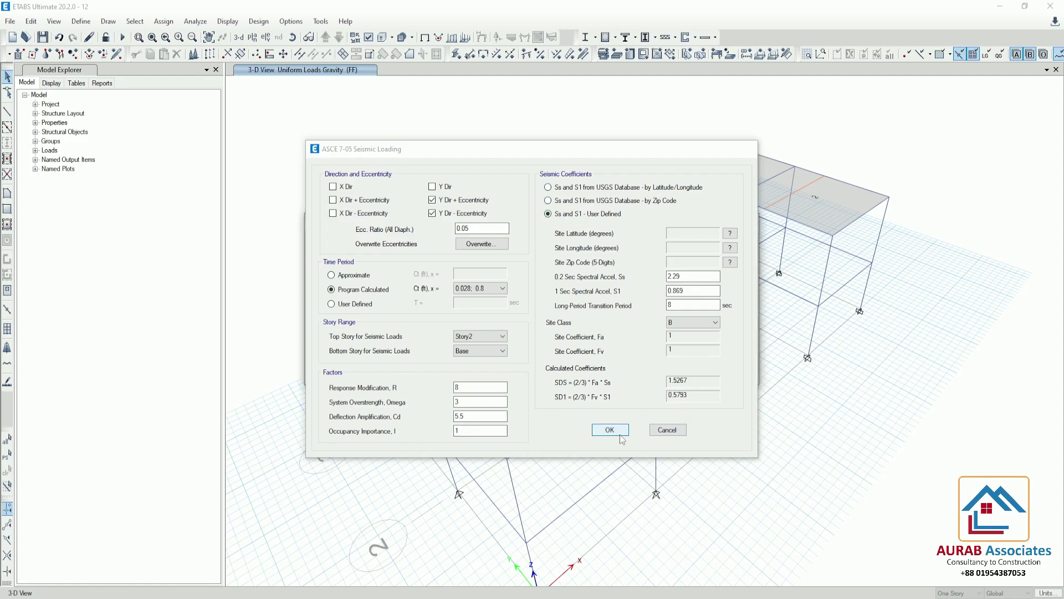
Review the ASCE 7-05 wind load settings and exposure width data of the Wind X load pattern.
left_click(354, 348)
left_click(352, 342)
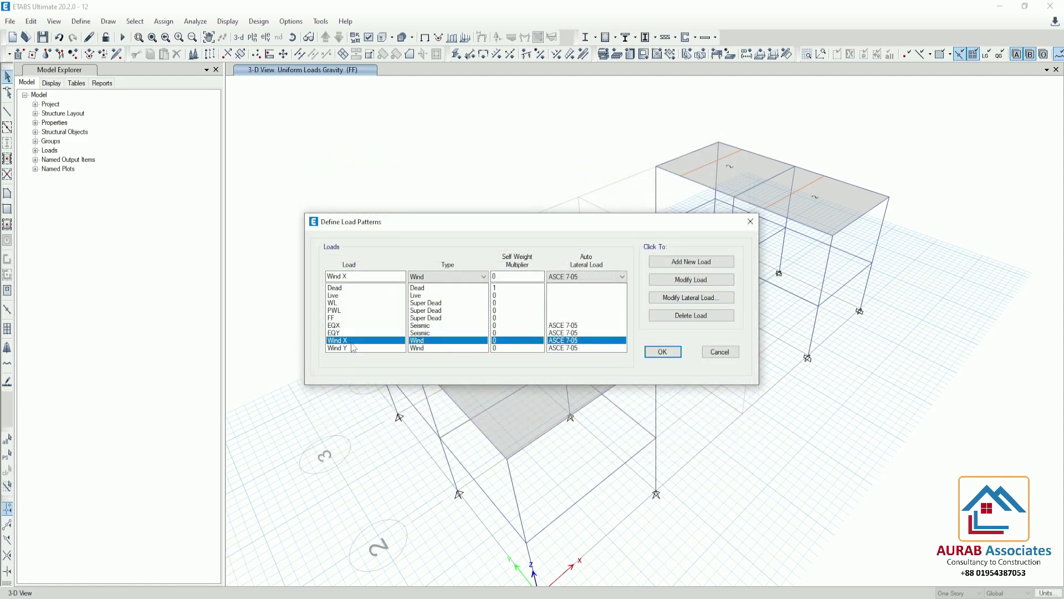
left_click(665, 300)
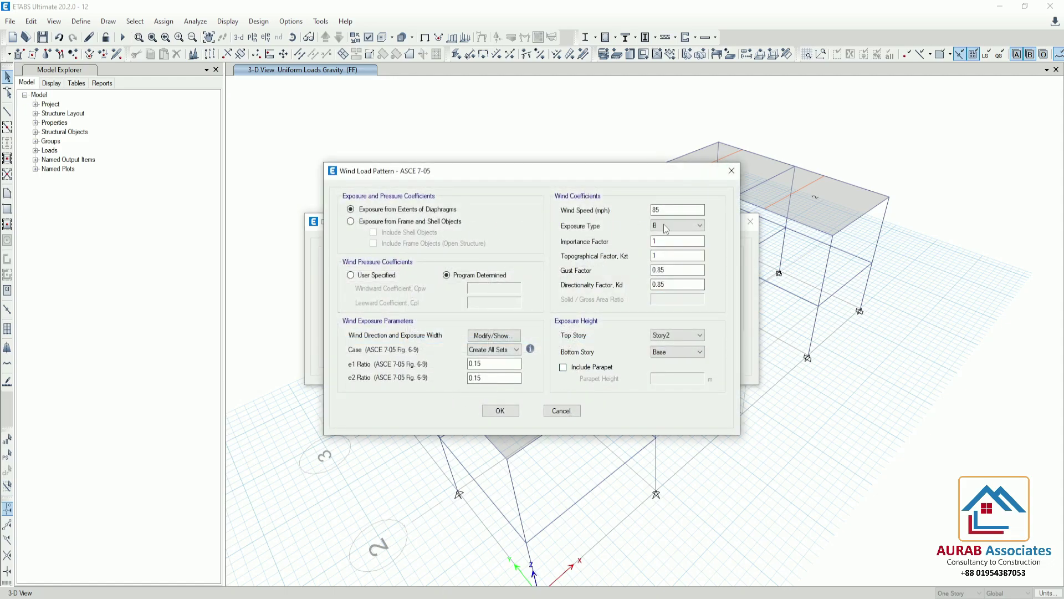
left_click(487, 336)
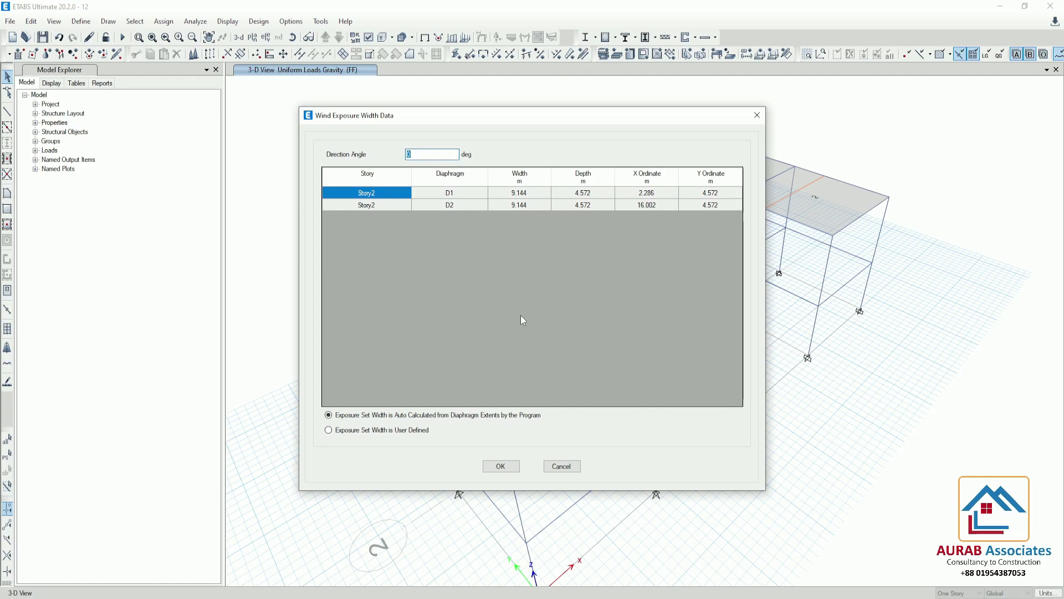
left_click(500, 465)
left_click(501, 413)
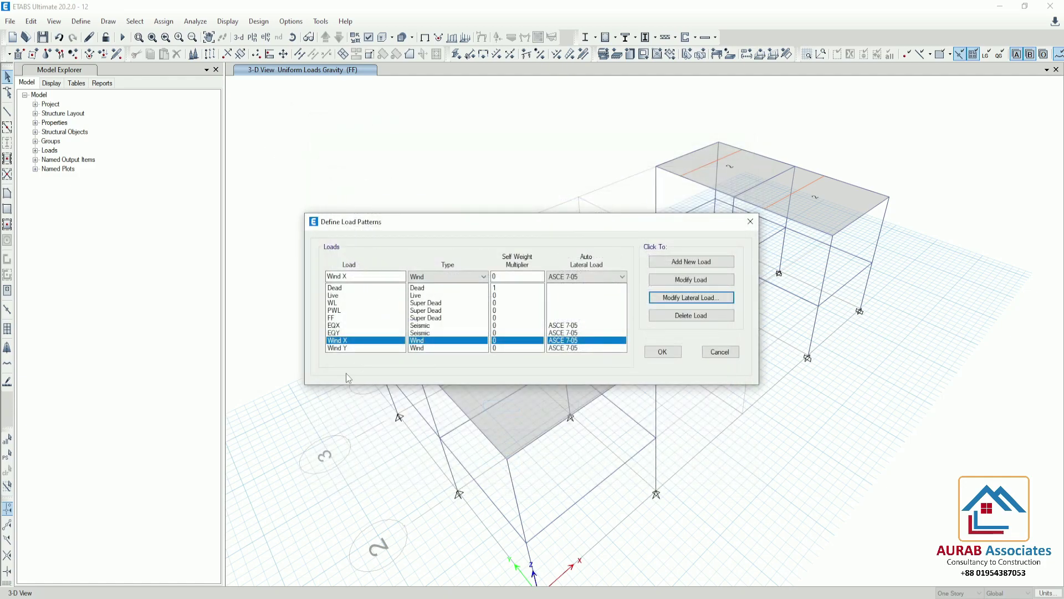
Review the ASCE 7-05 wind load settings and exposure width data of the Wind Y load pattern and close the load pattern definitions.
left_click(345, 347)
left_click(679, 299)
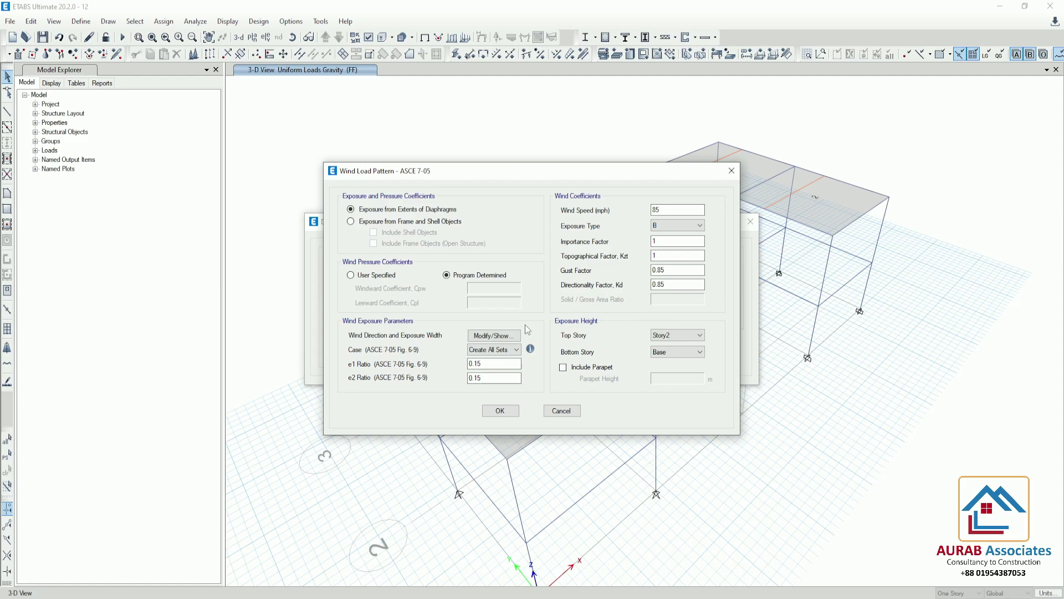
left_click(493, 336)
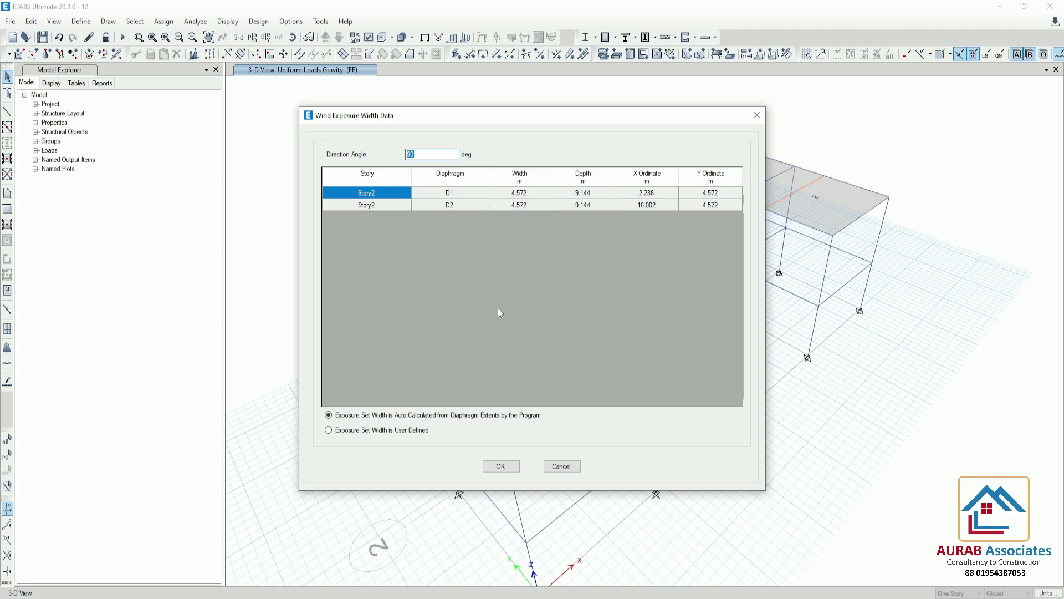
left_click(500, 466)
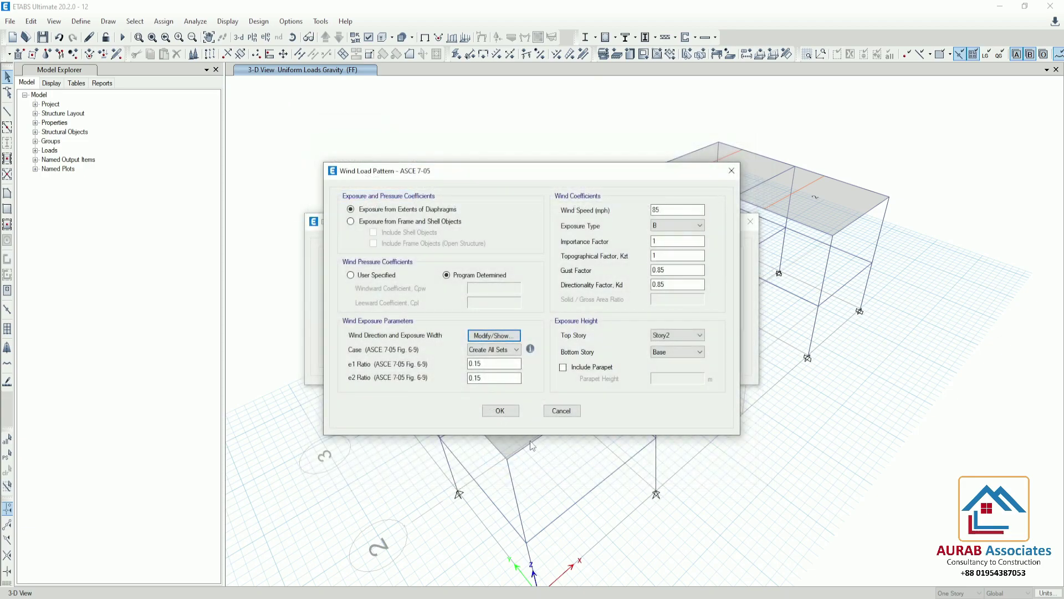
left_click(512, 413)
left_click(680, 354)
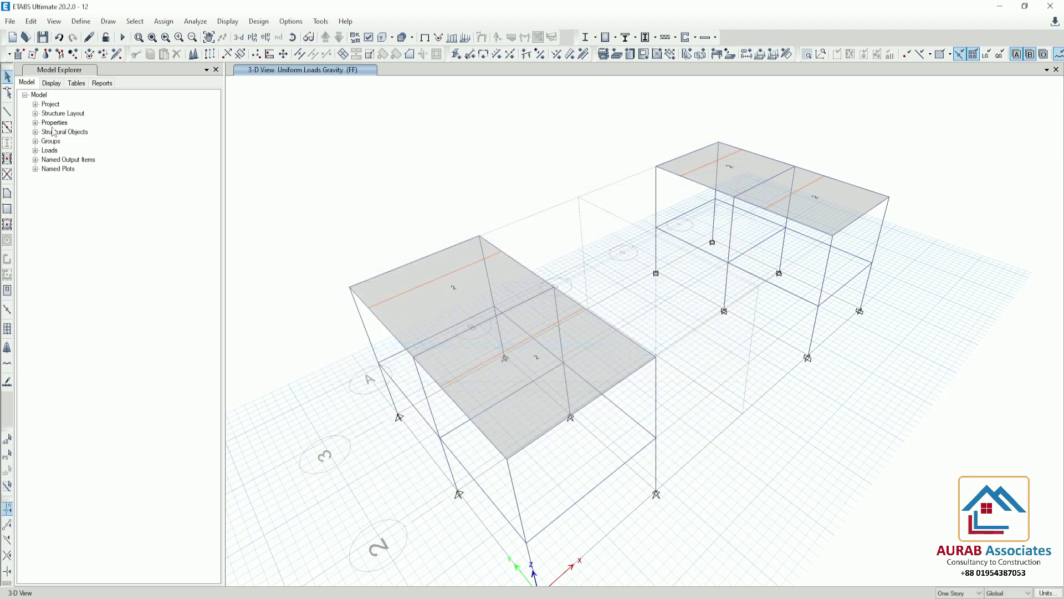
Delete all existing load combinations, UDConS1 through UDConS18.
left_click(80, 22)
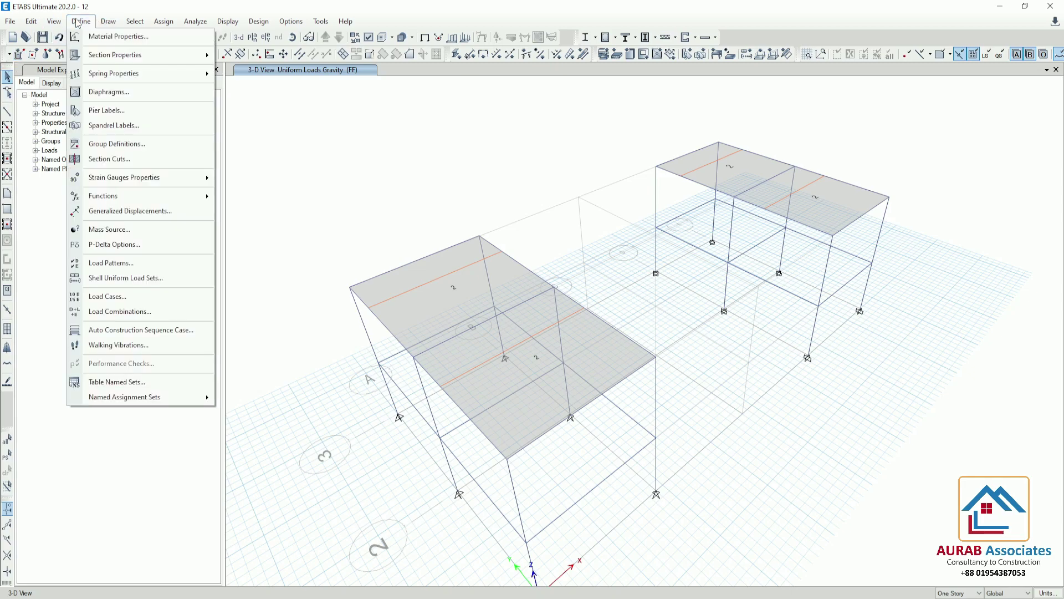
left_click(138, 313)
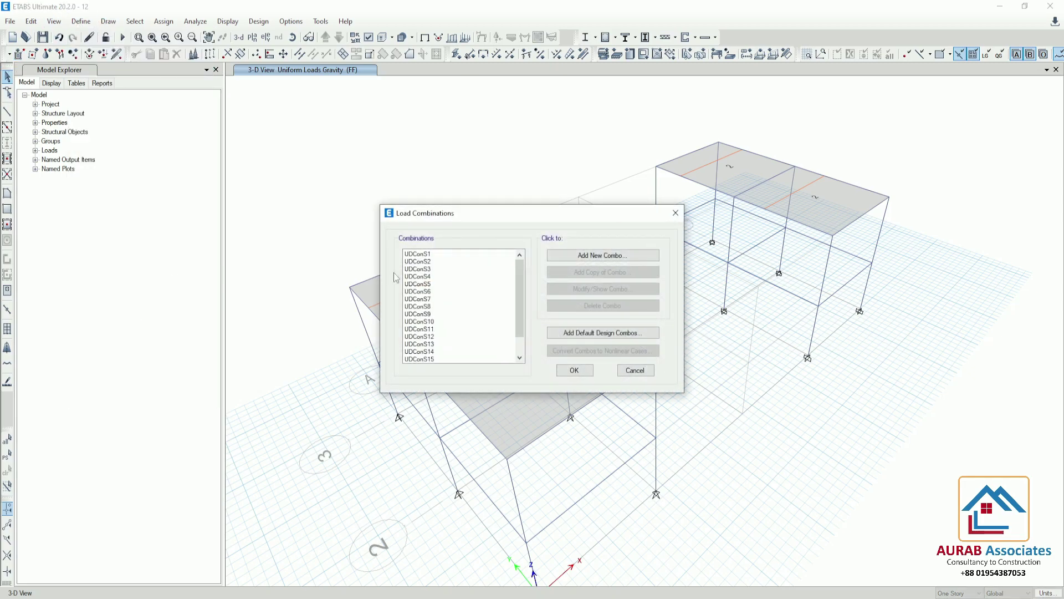
left_click_drag(420, 259, 426, 416)
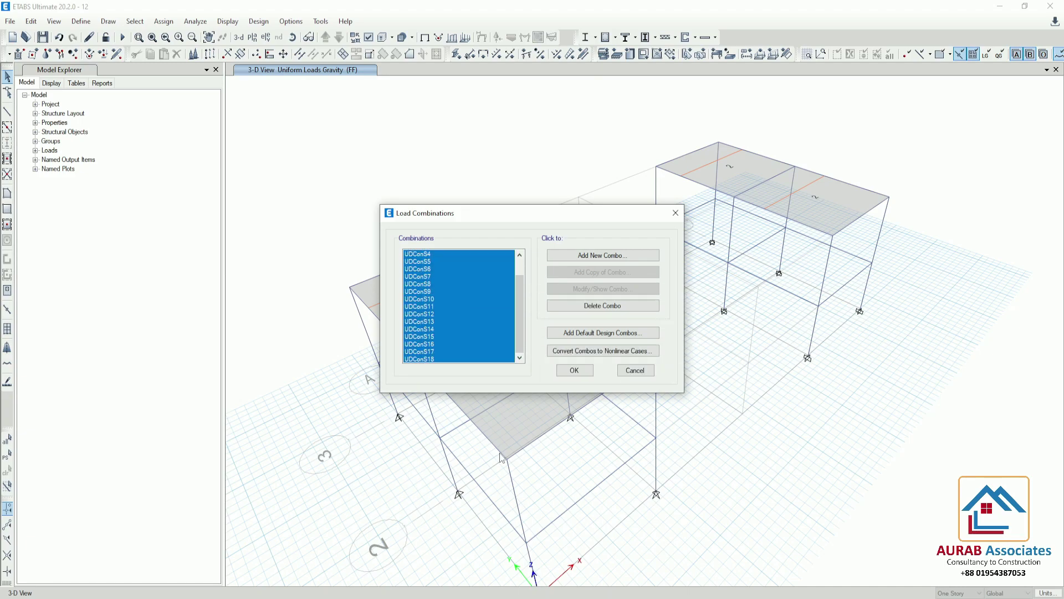
left_click(602, 306)
Add the default design combinations for concrete frame design without converting them to user combinations, and accept the list.
left_click(600, 333)
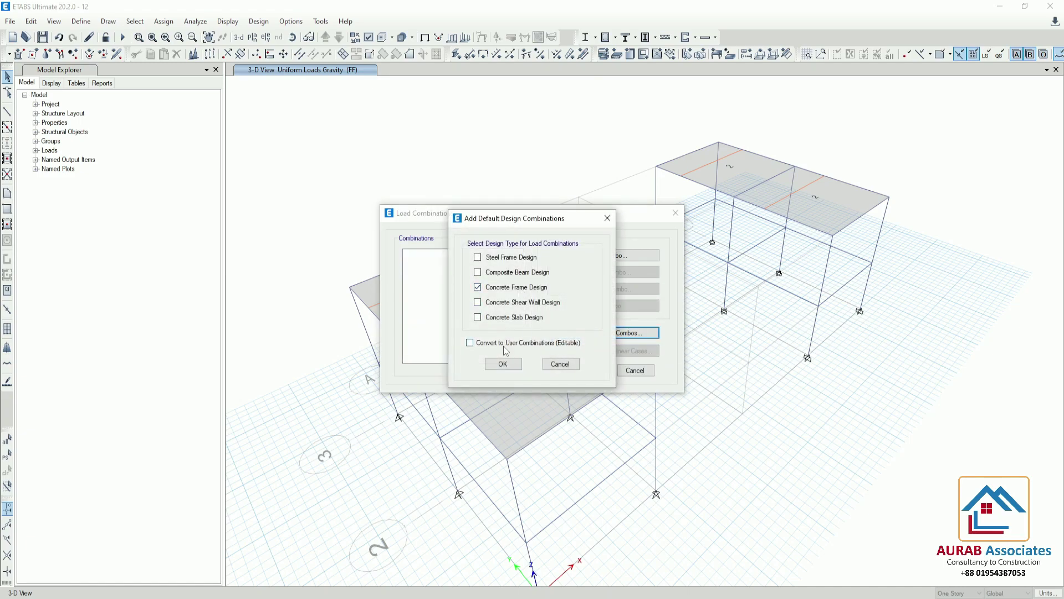
left_click(503, 364)
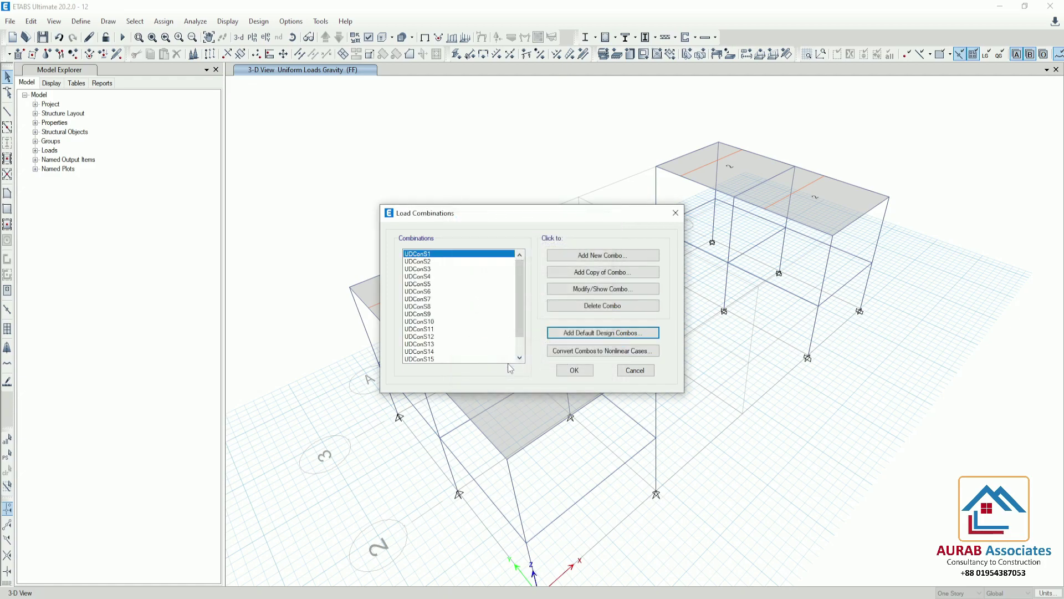
scroll(445, 323, "down", 1)
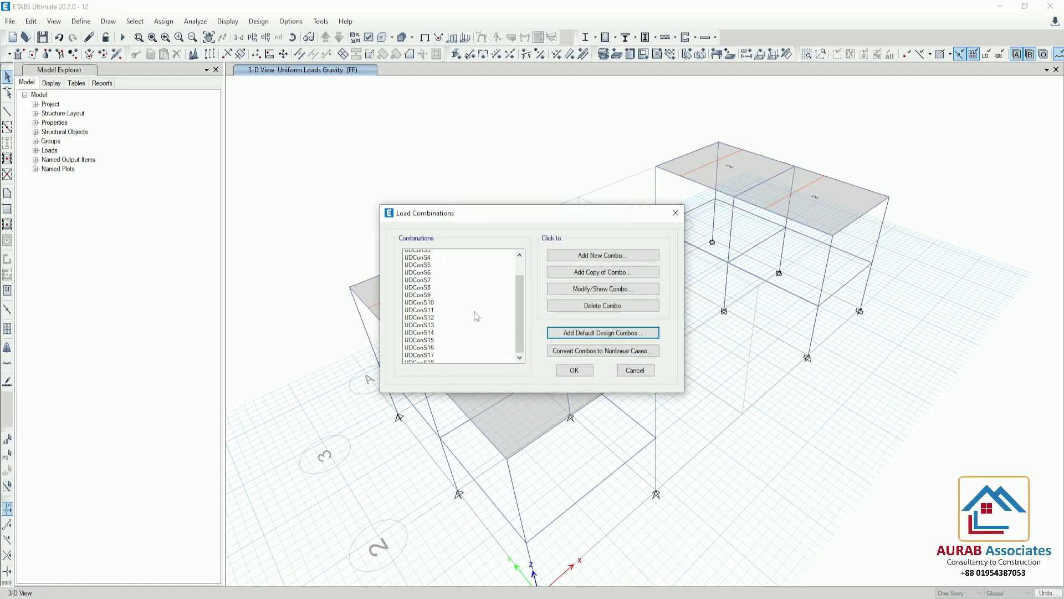
left_click(582, 375)
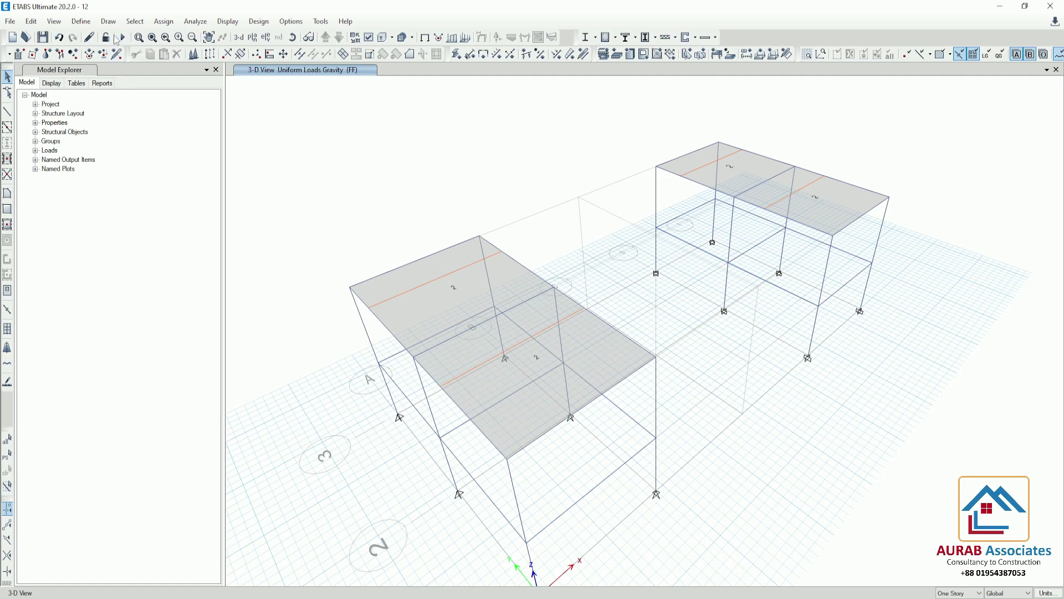
Run the analysis and go through the 3D deformed shapes of the load cases from Dead to EQY step 1.
left_click(121, 38)
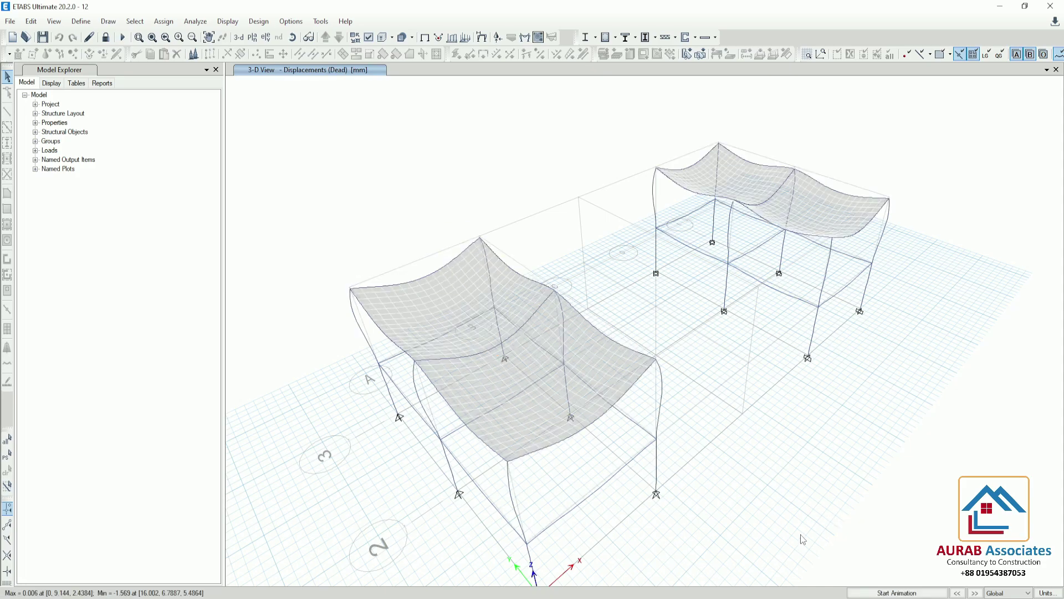
middle_click_drag(803, 539, 707, 533, "shift")
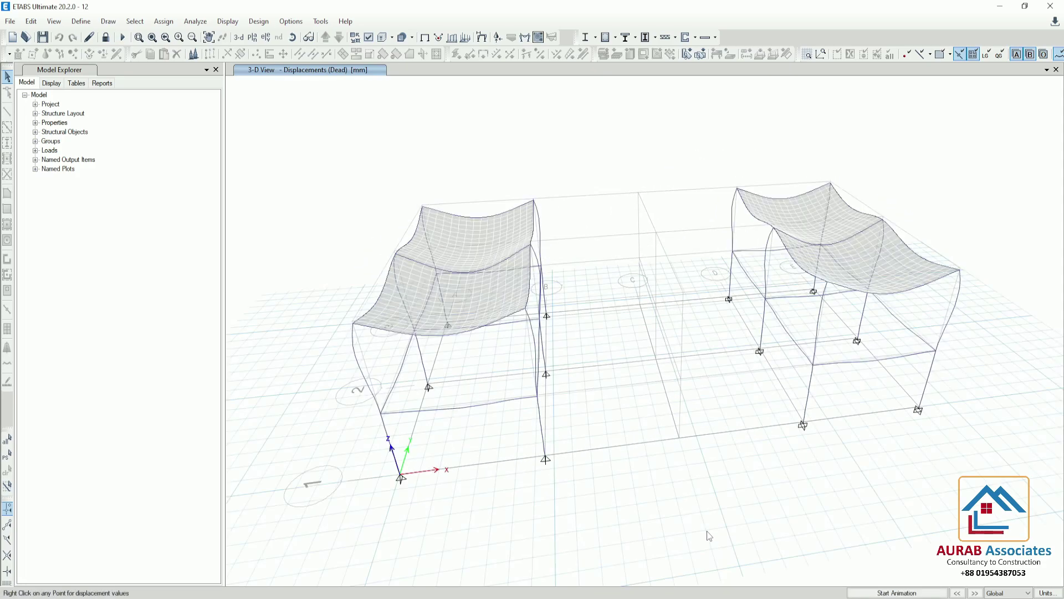
left_click(976, 592)
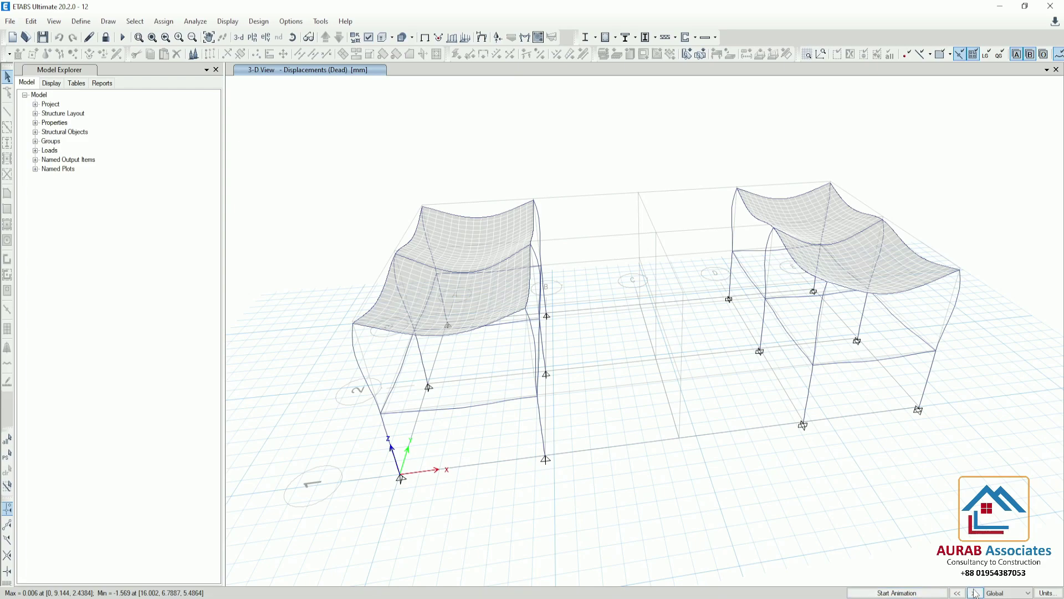
left_click(975, 593)
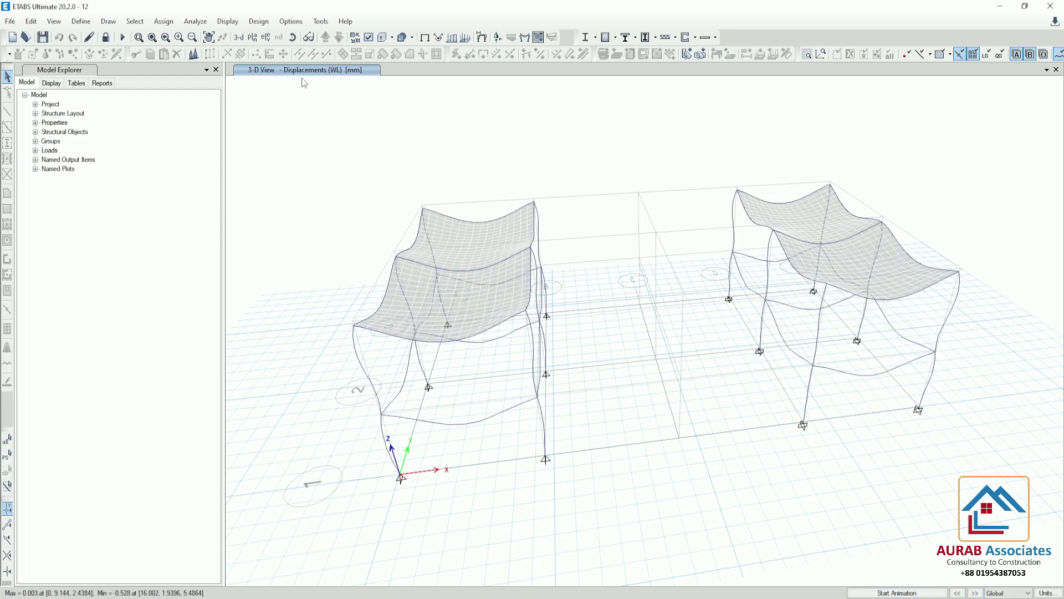
left_click(975, 593)
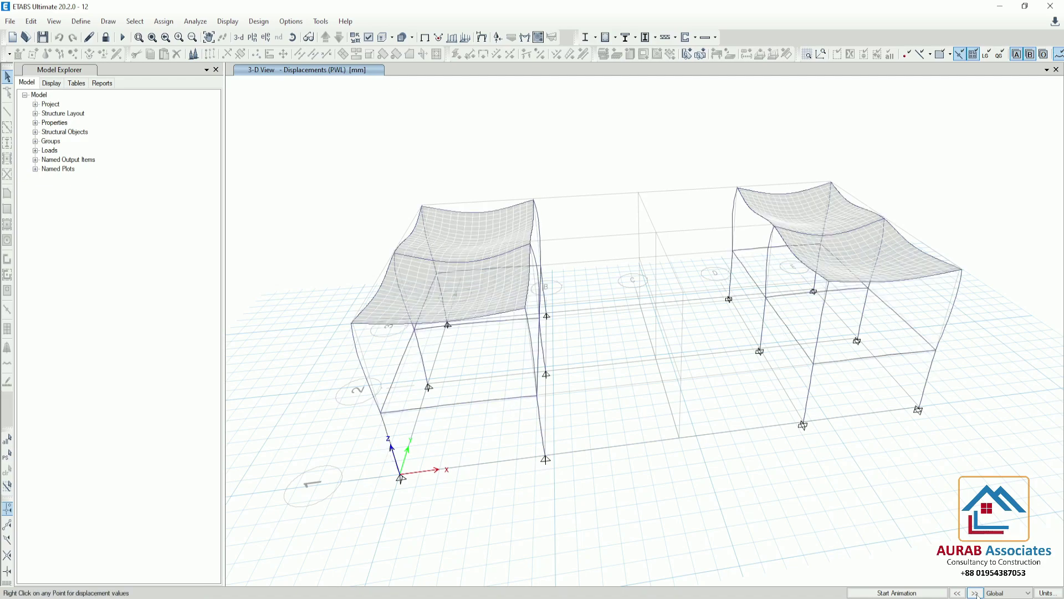
left_click(975, 592)
left_click(975, 593)
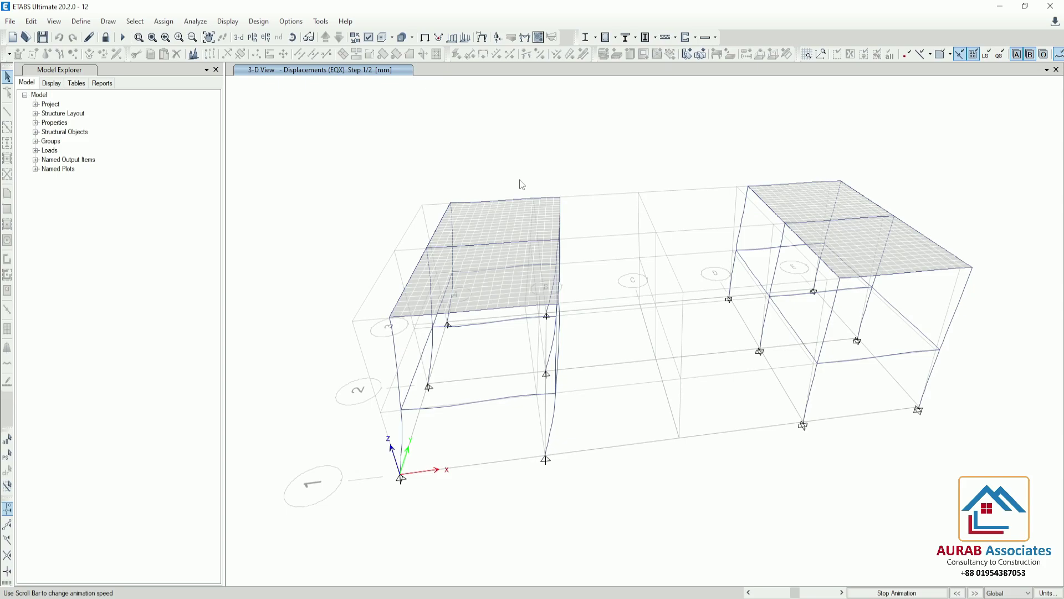
left_click(974, 593)
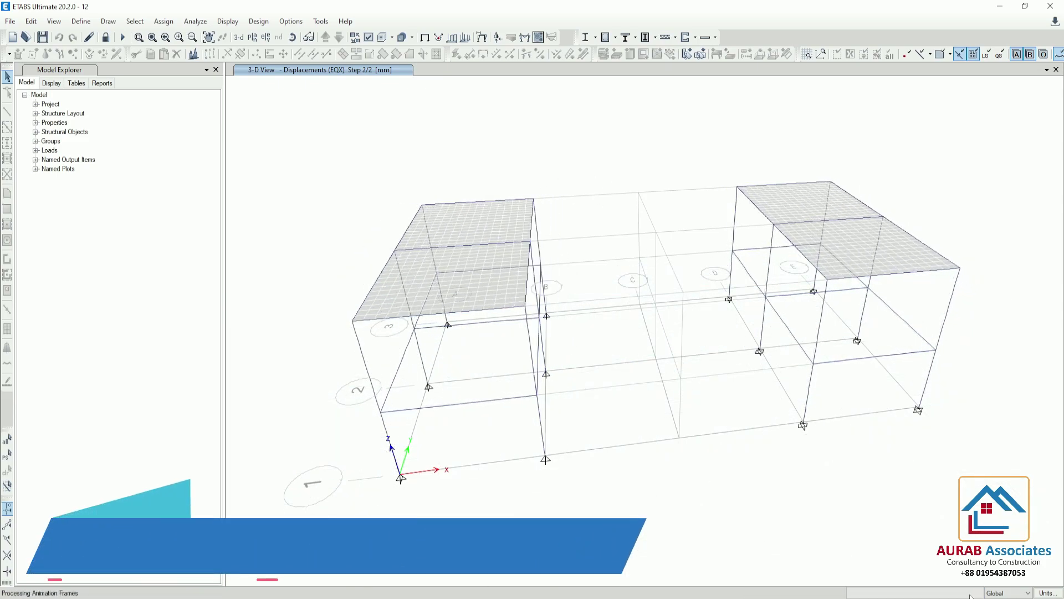
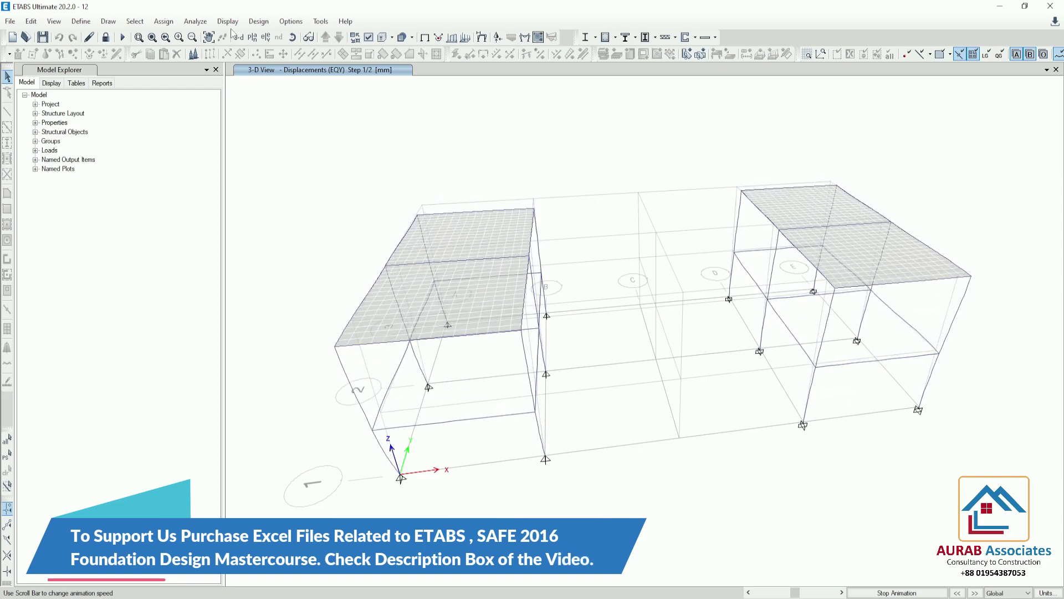
Show the EQY step 1 displacements in the Story2 plan view.
left_click(252, 38)
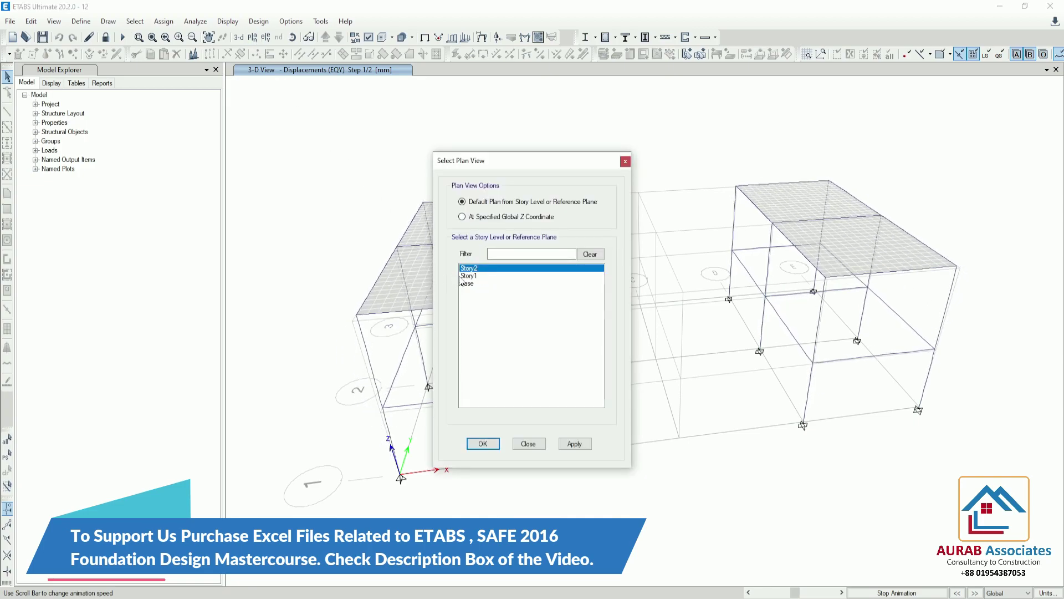
left_click(574, 443)
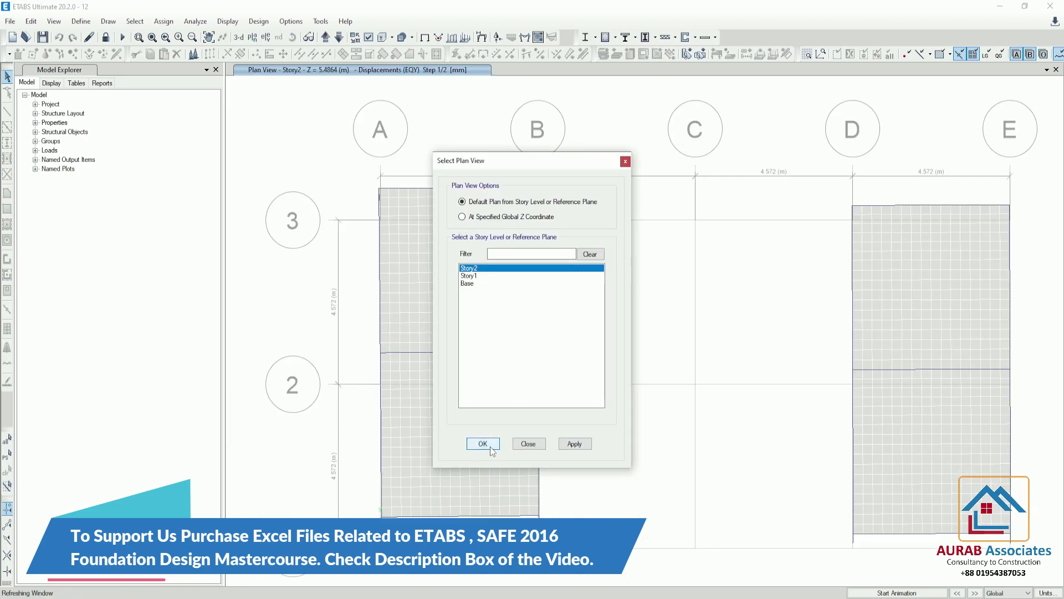
left_click(514, 444)
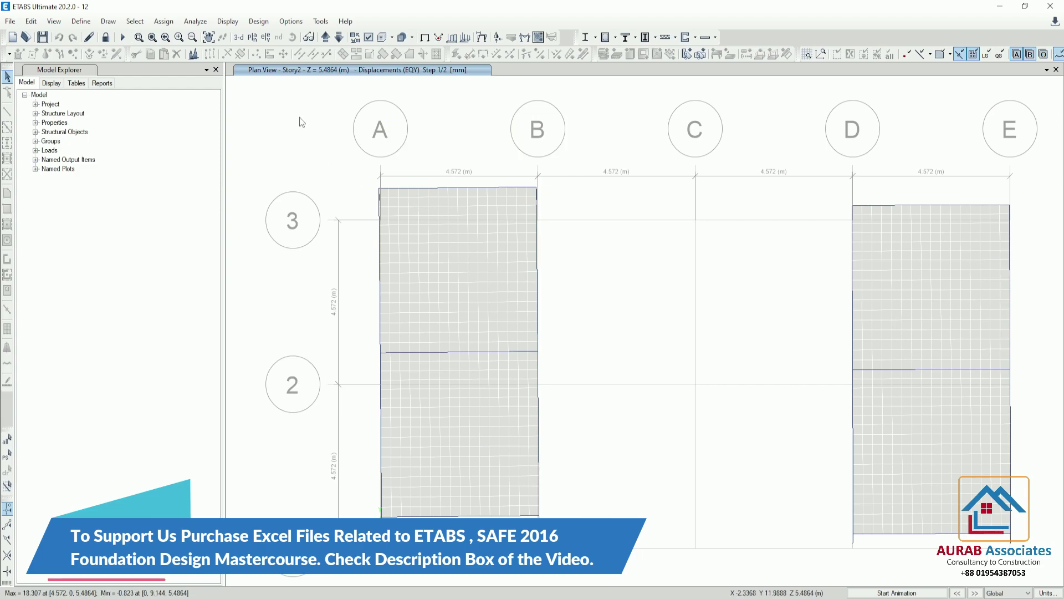
Inspect the EQY joint displacements at the slab corners of both blocks and return to the 3D view.
mouse_move(538, 191)
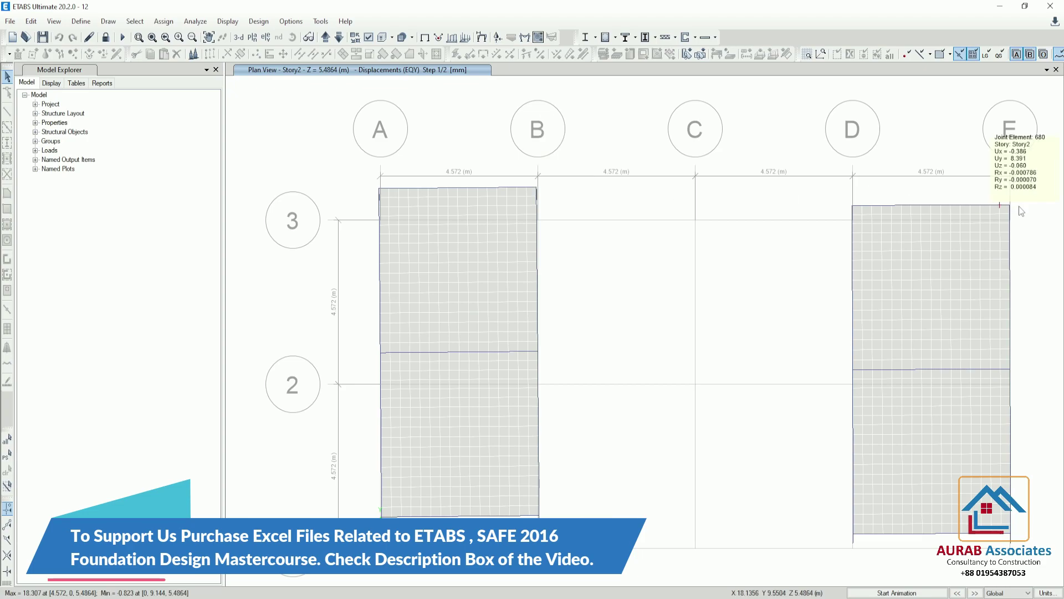
mouse_move(1012, 205)
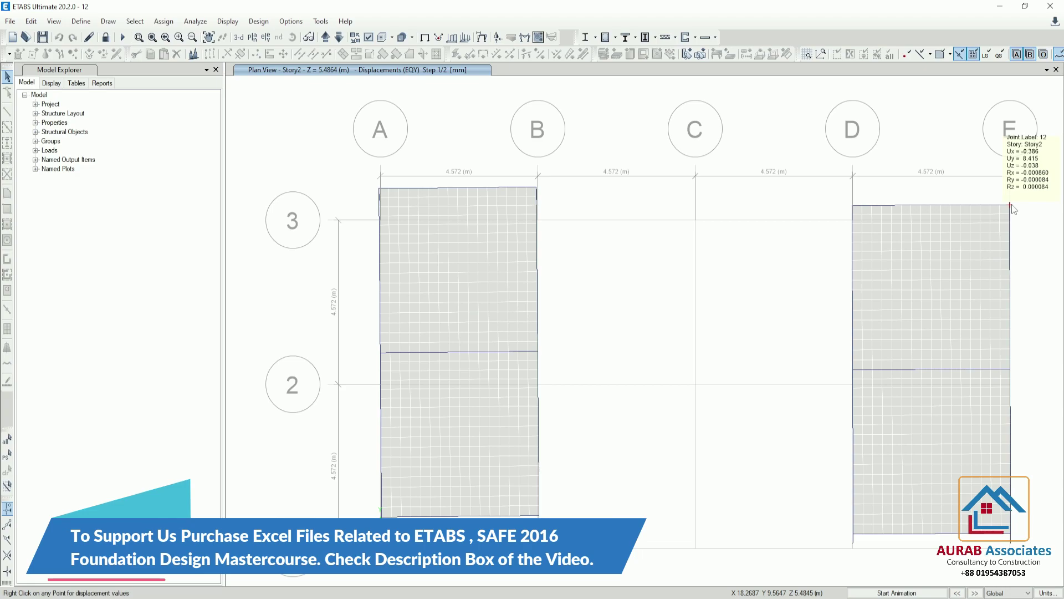
mouse_move(853, 535)
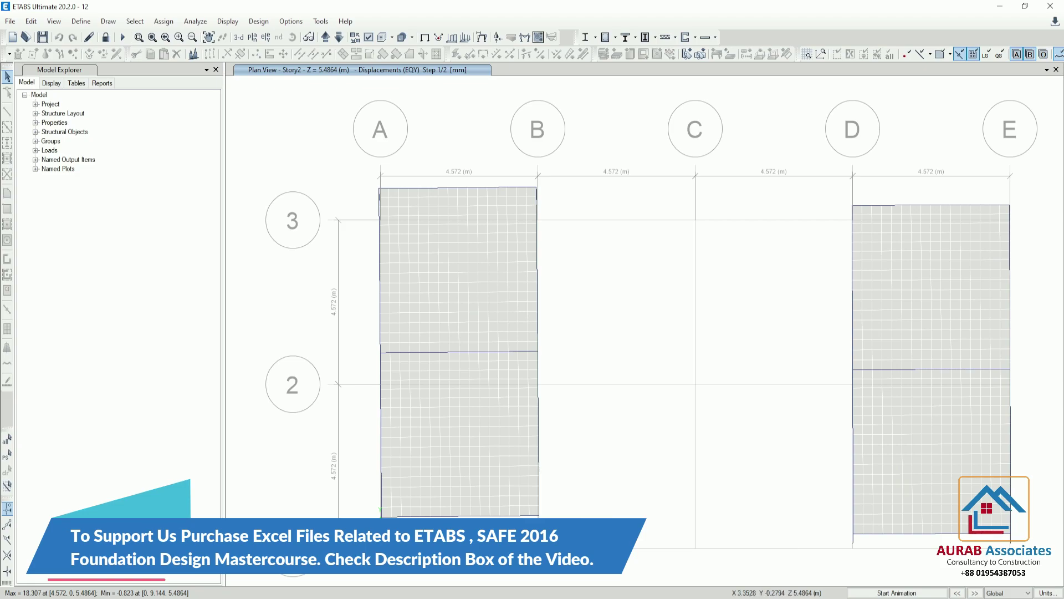
mouse_move(381, 517)
left_click_drag(324, 146, 600, 532)
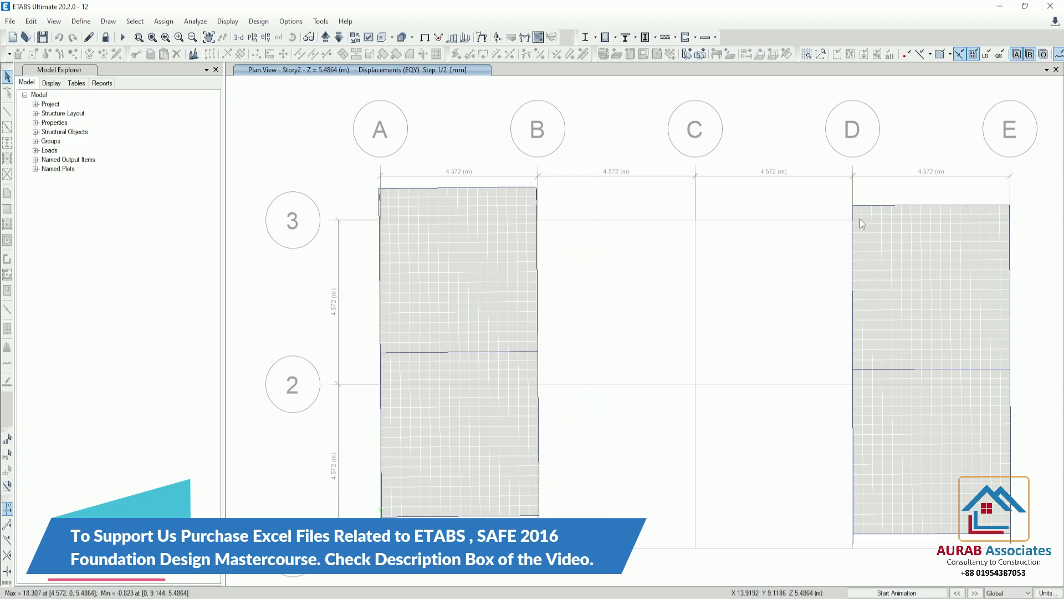
left_click_drag(826, 165, 1031, 554)
key("ctrl+q")
left_click(238, 38)
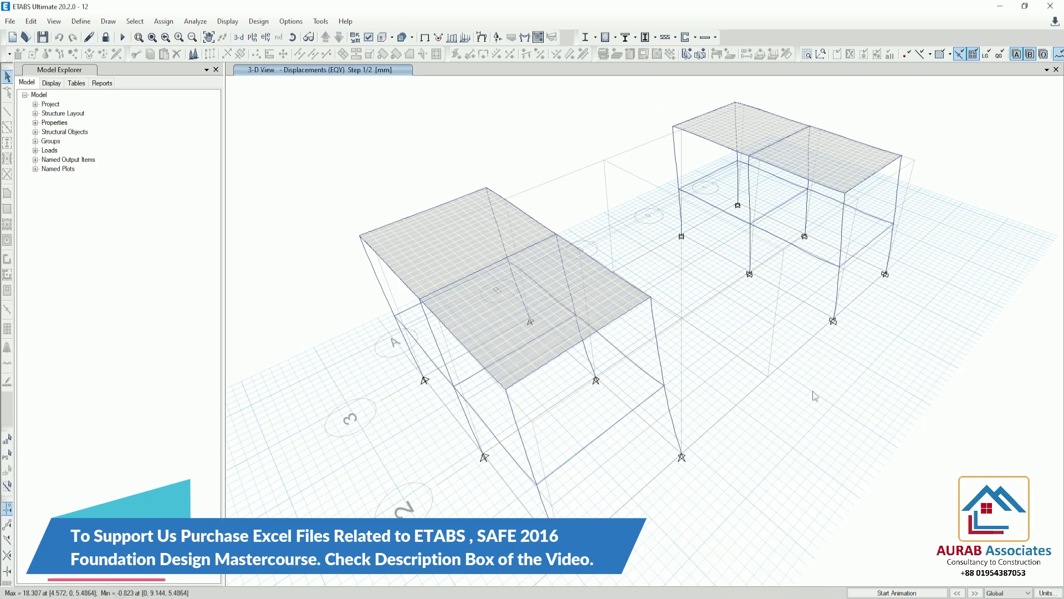
Review the design load combinations selected for concrete frame design and accept them.
left_click(258, 21)
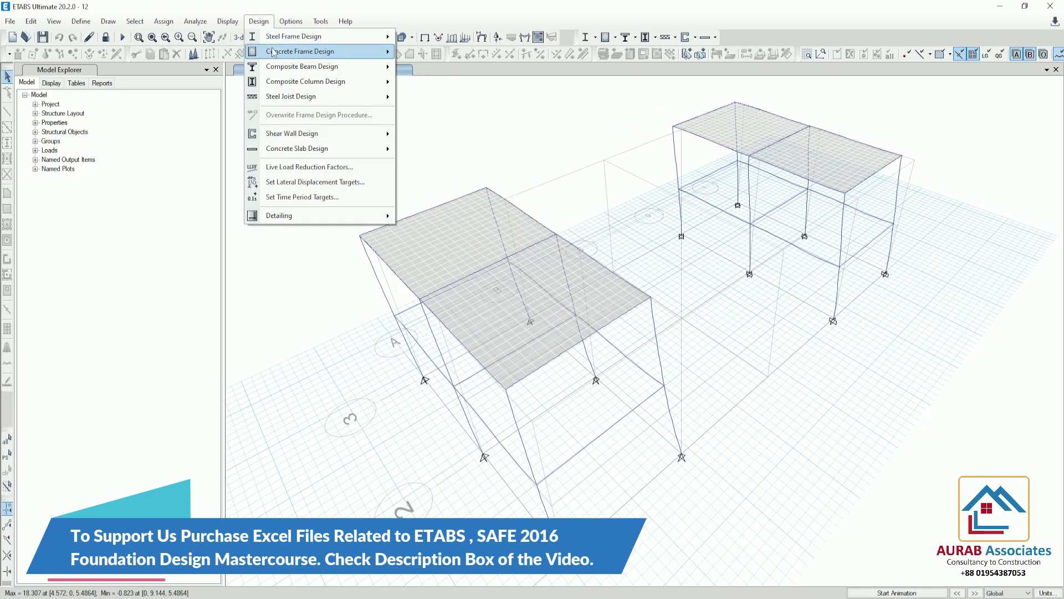
mouse_move(310, 51)
left_click(499, 104)
scroll(621, 300, "down", 2)
scroll(619, 324, "up", 2)
scroll(619, 327, "down", 2)
scroll(599, 333, "up", 3)
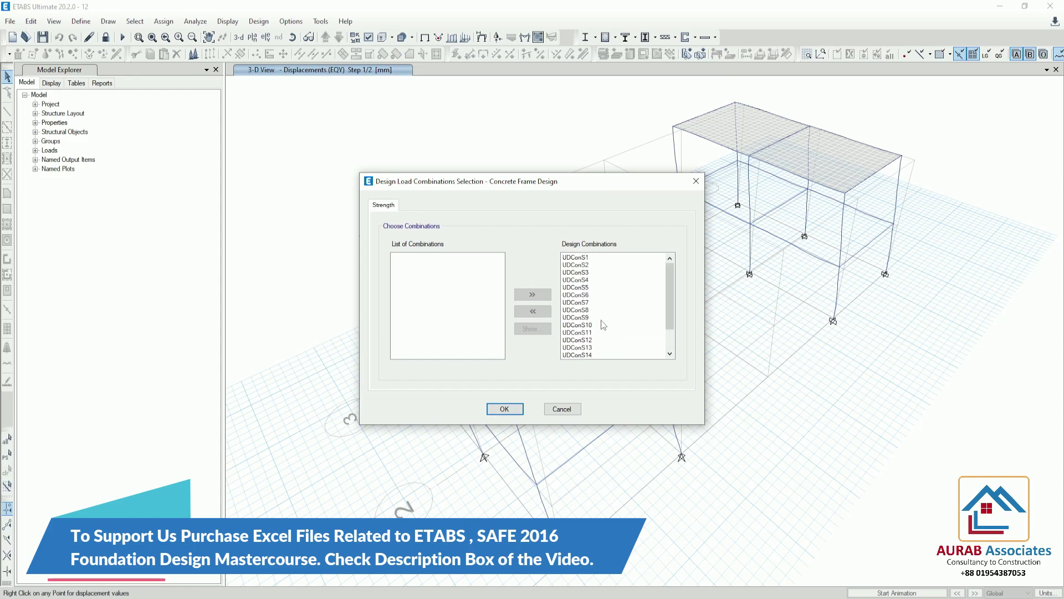
left_click(505, 409)
Run the concrete frame design check and view the longitudinal reinforcing of both blocks in 3D.
left_click(257, 21)
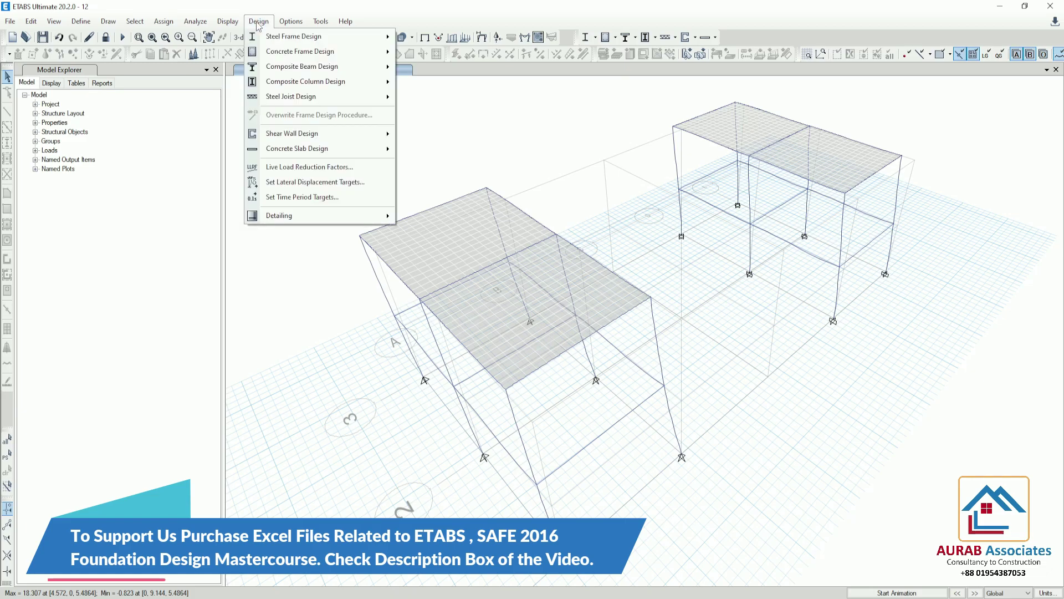
mouse_move(306, 52)
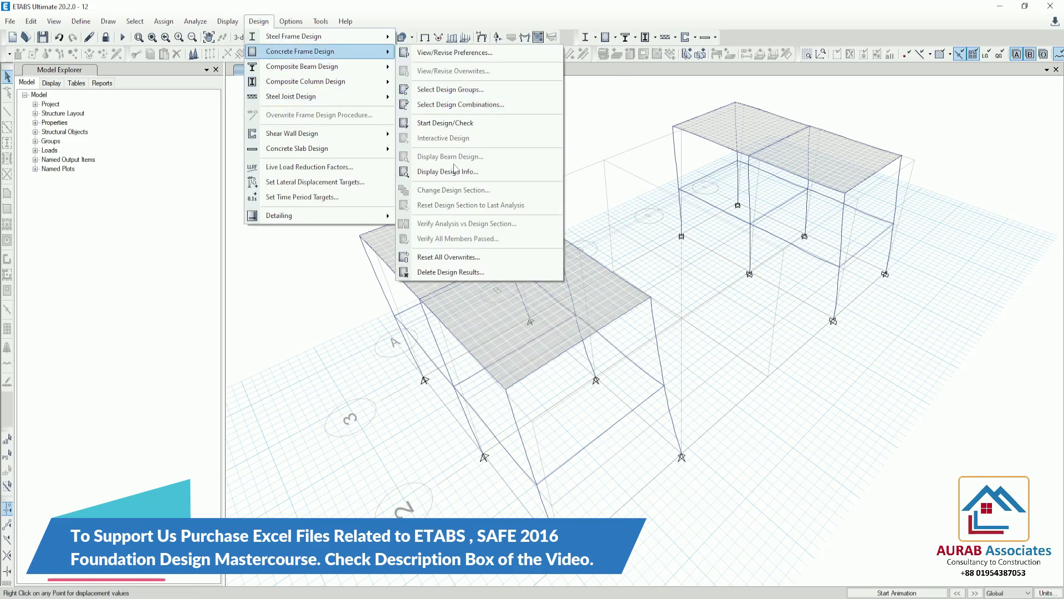
left_click(454, 123)
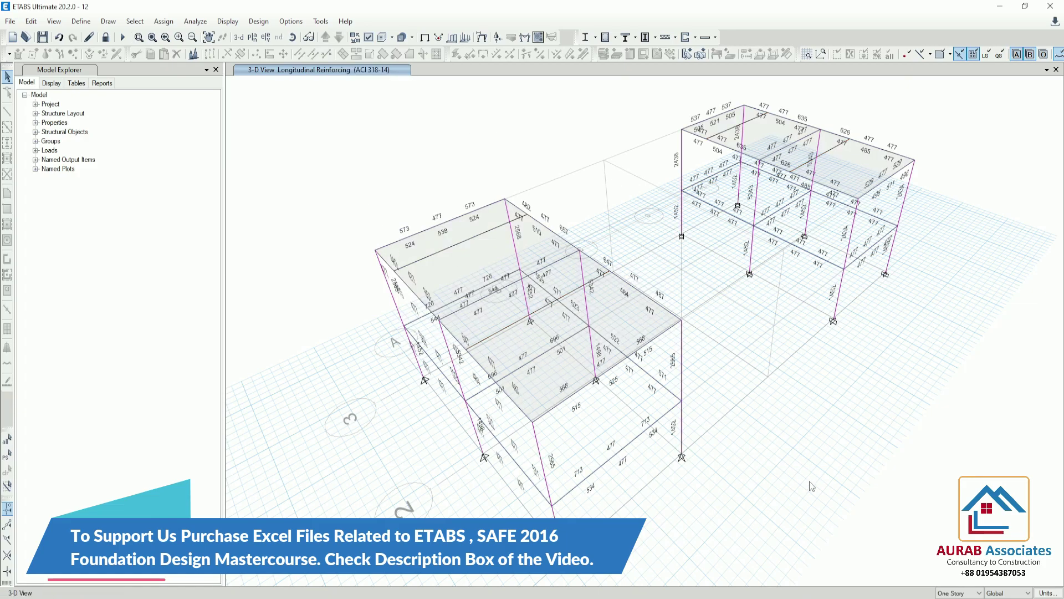
middle_click_drag(760, 492, 427, 362, "shift")
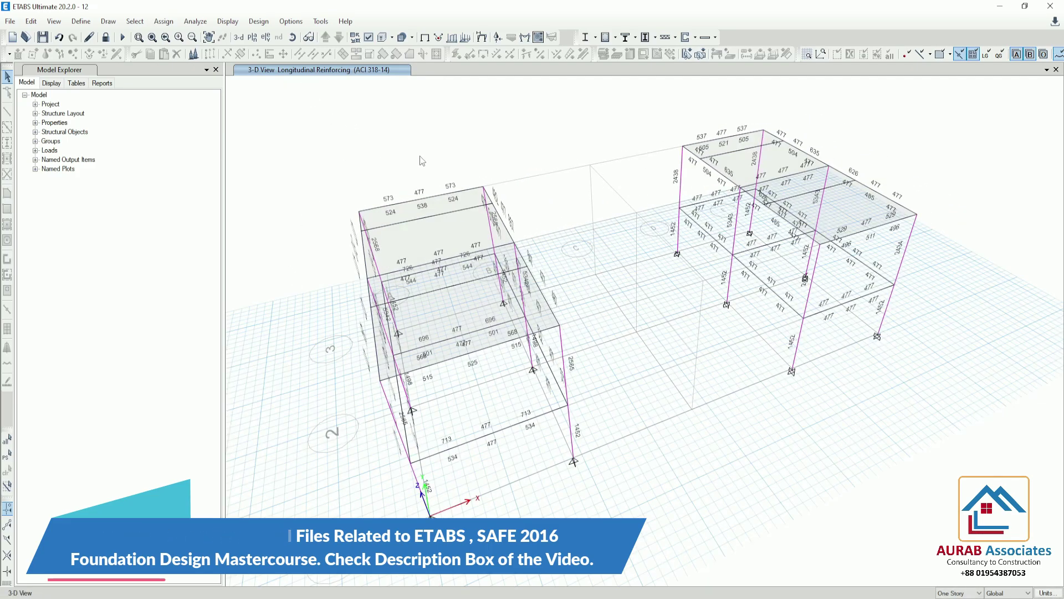
Select all columns by object type and show only the selected objects in the 3D view.
left_click(135, 21)
mouse_move(142, 37)
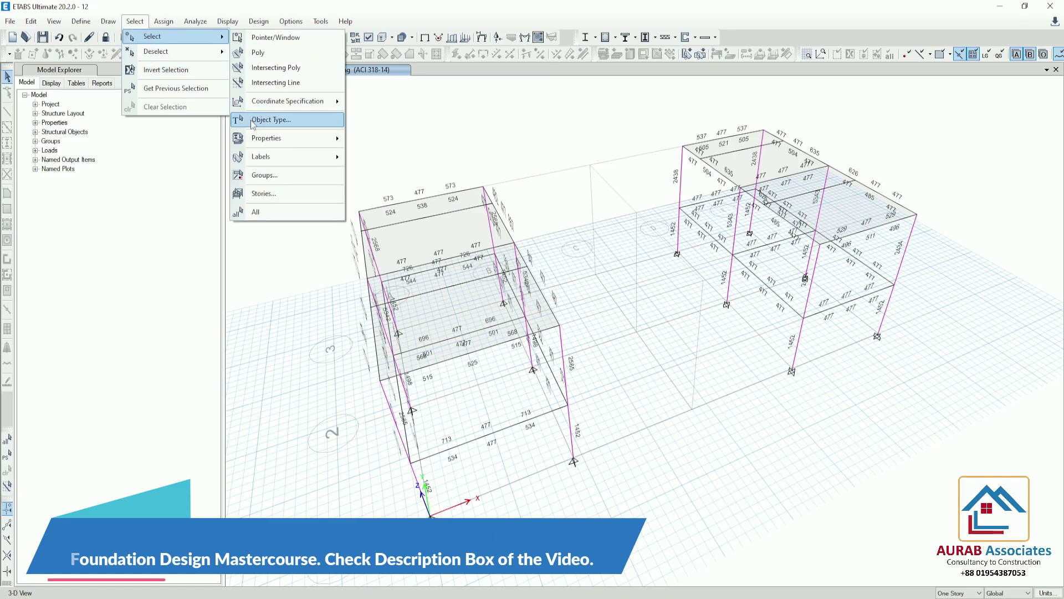
left_click(271, 119)
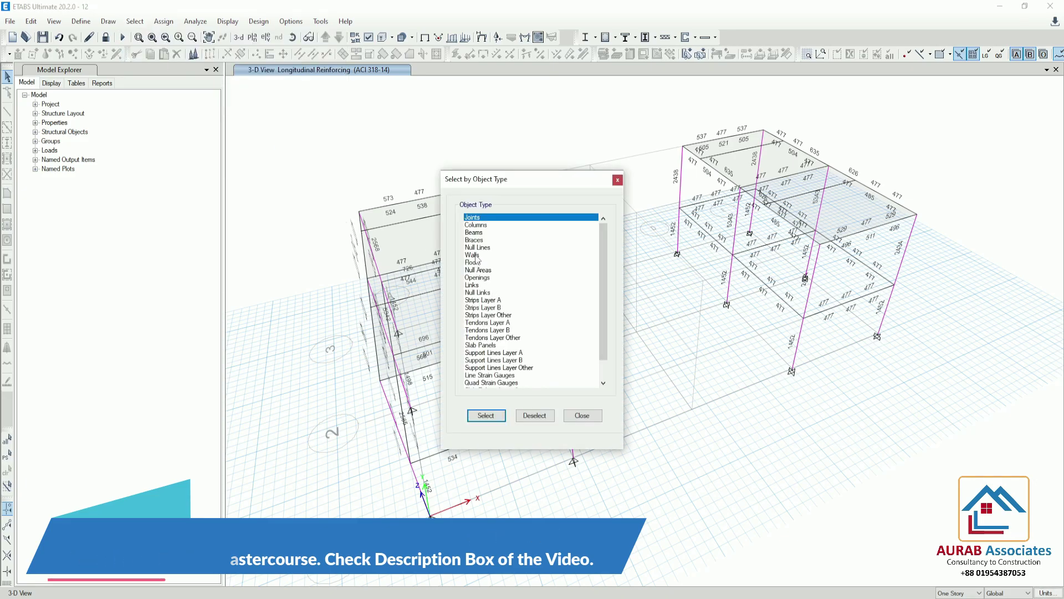
left_click(476, 225)
left_click(486, 416)
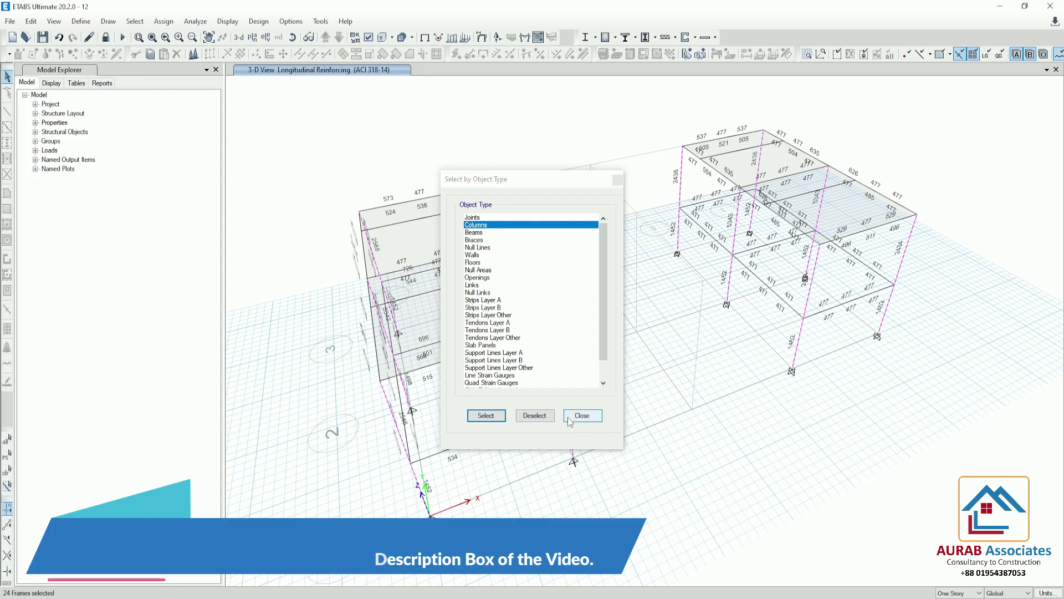
left_click(582, 416)
right_click(491, 129)
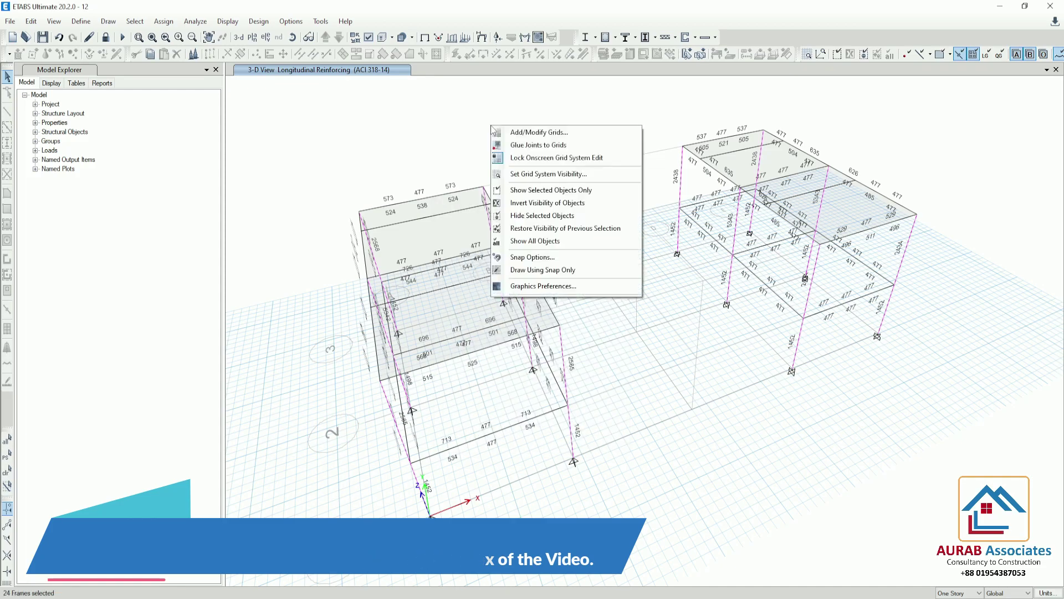
left_click(554, 192)
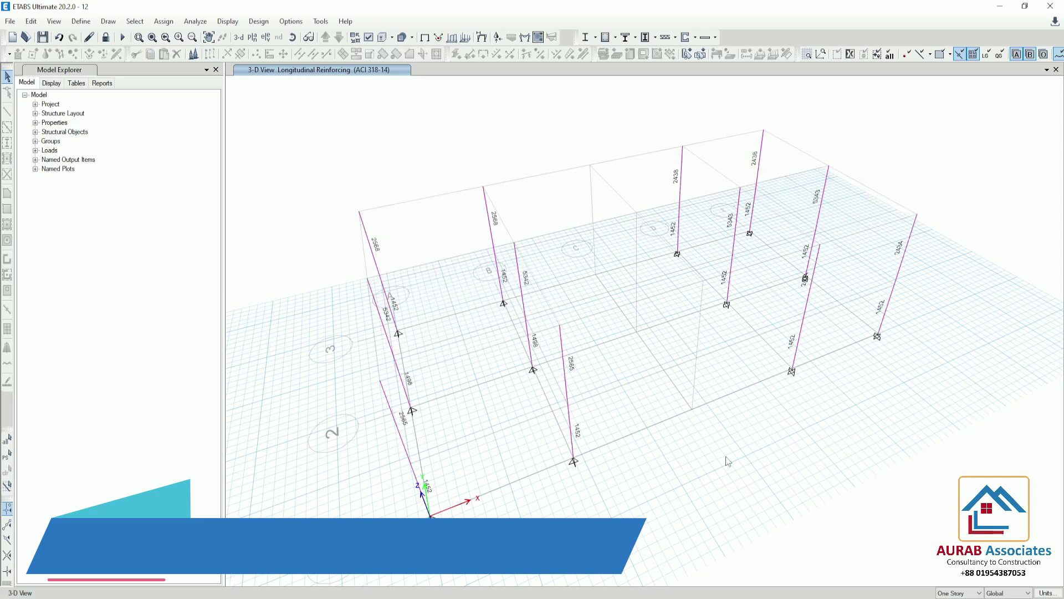
Compare the longitudinal reinforcing of matching corner and middle columns in the pinned-base and fixed-base blocks.
middle_click_drag(738, 472, 570, 265, "shift")
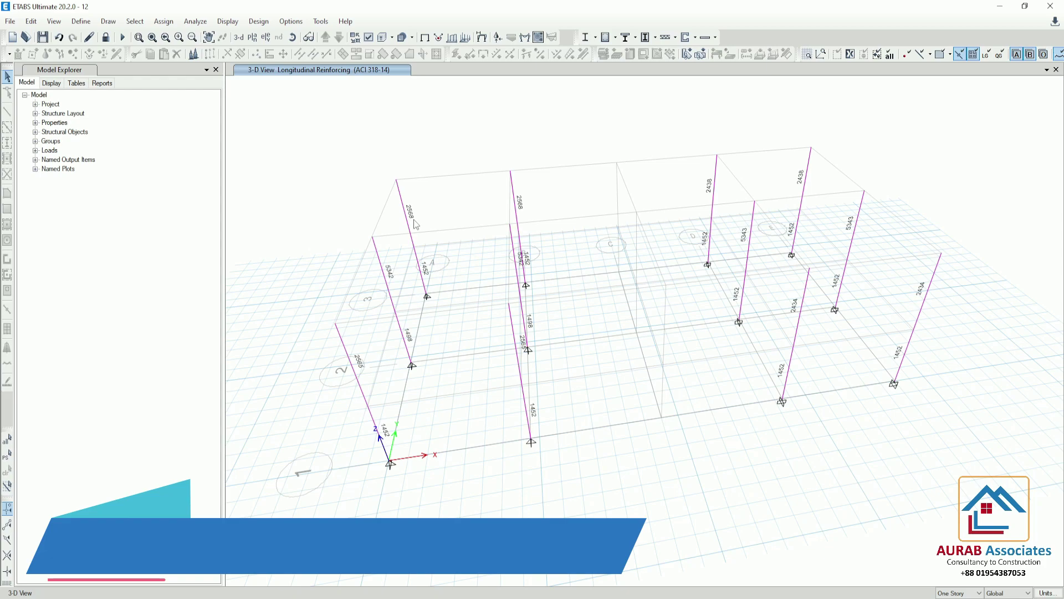
mouse_move(412, 224)
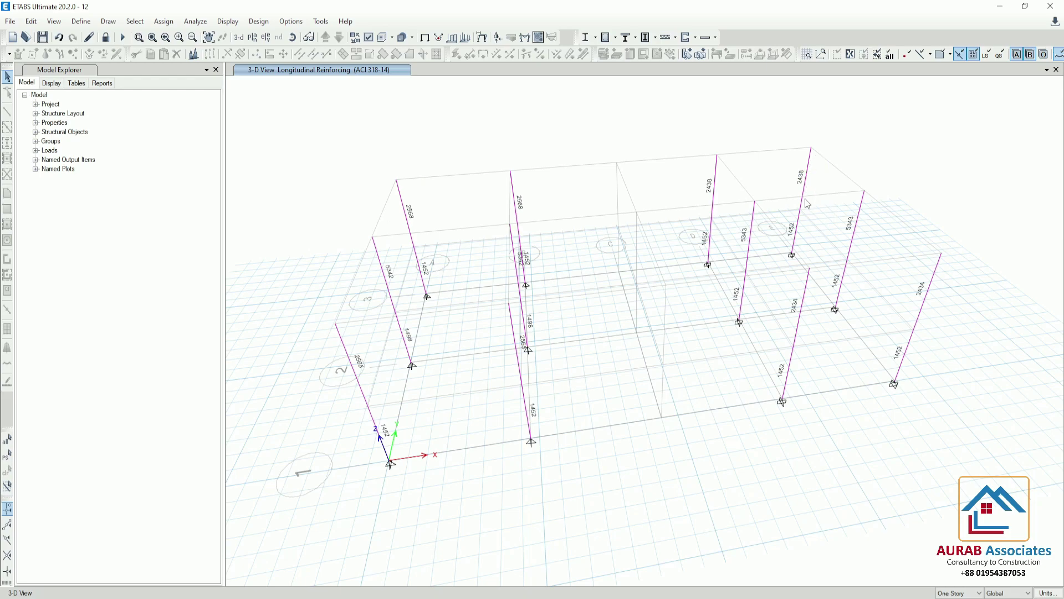
mouse_move(805, 187)
mouse_move(353, 366)
mouse_move(924, 302)
mouse_move(386, 280)
mouse_move(857, 233)
middle_click_drag(637, 476, 518, 432, "shift")
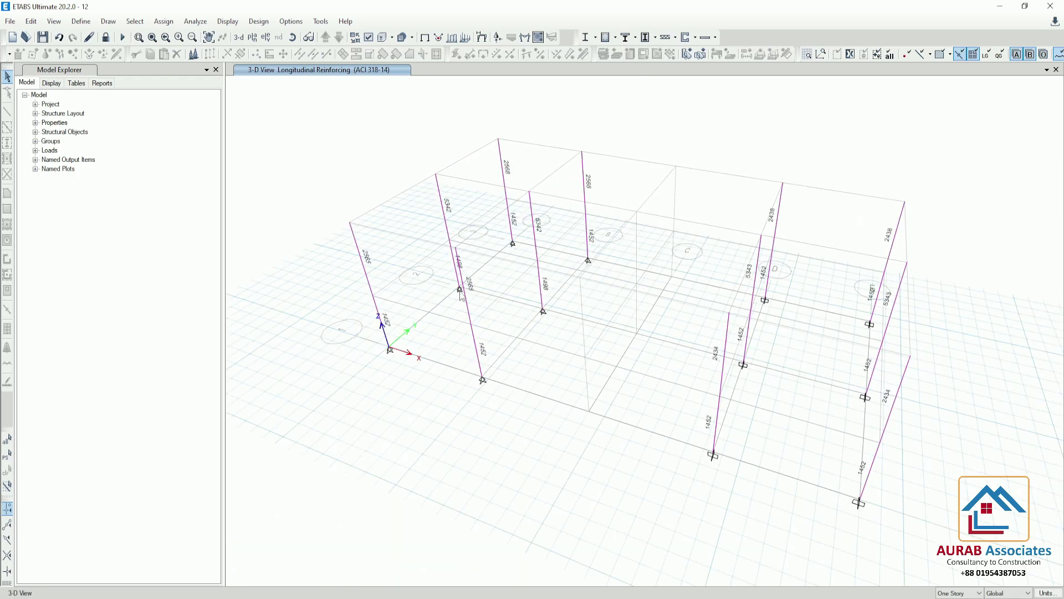
scroll(468, 286, "up", 3)
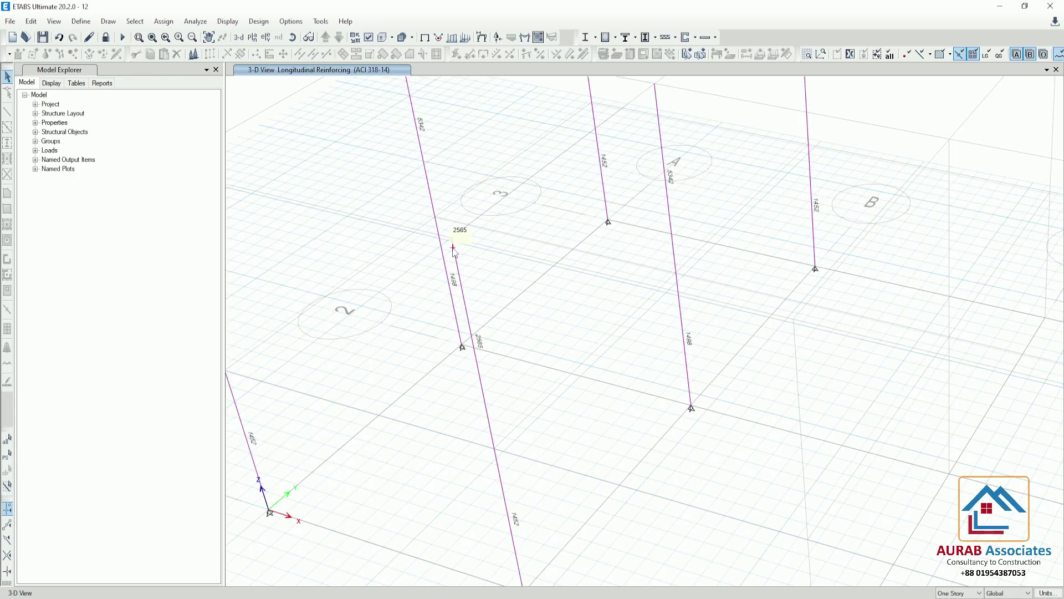
scroll(453, 251, "down", 3)
mouse_move(722, 348)
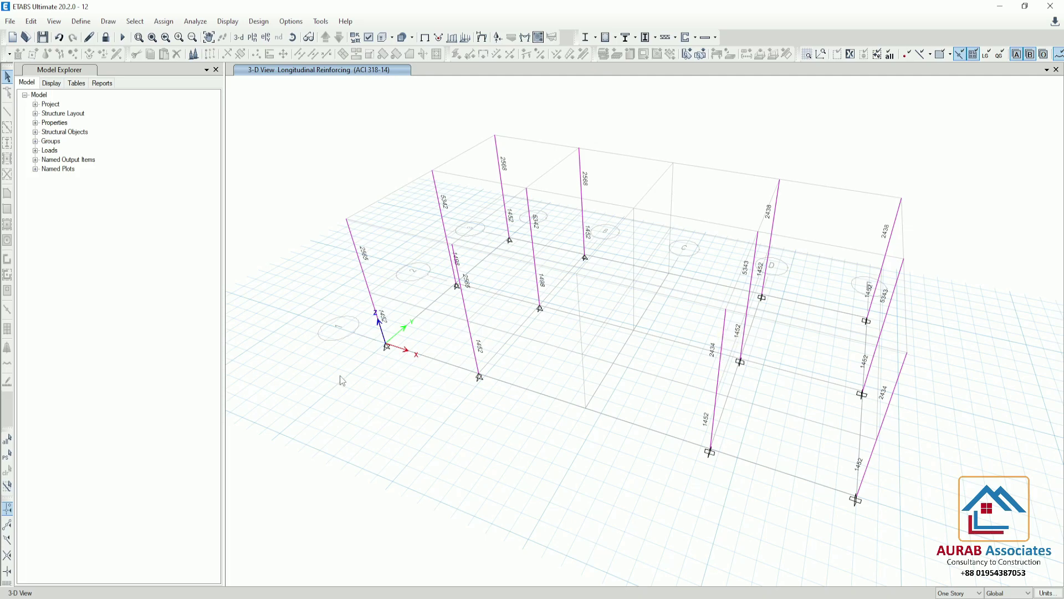
Restore the visibility of all objects in the 3D longitudinal reinforcing view.
scroll(430, 421, "down", 3)
scroll(535, 448, "up", 5)
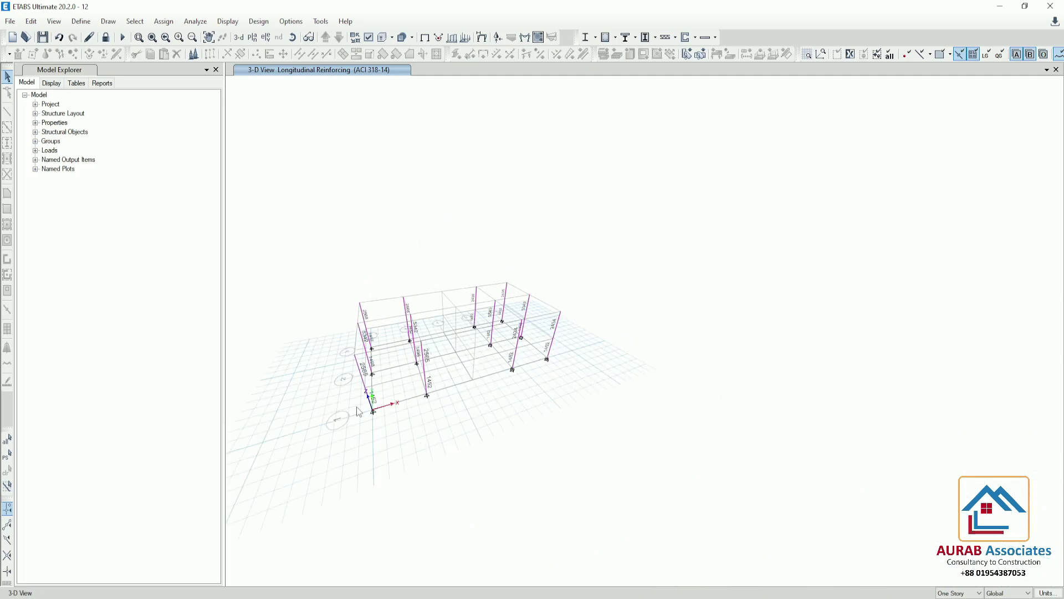
scroll(517, 418, "down", 3)
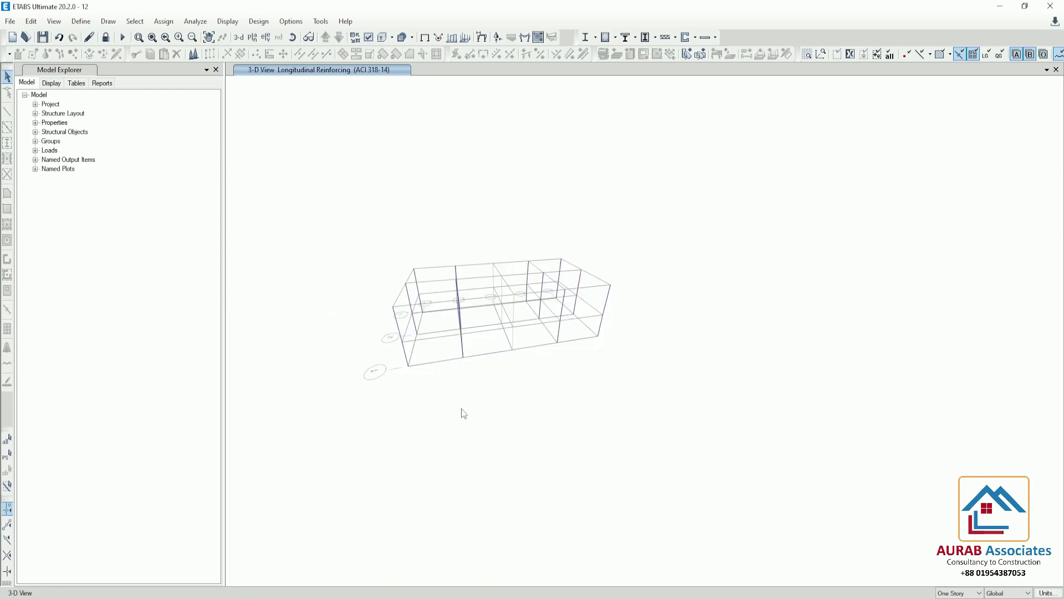
scroll(428, 334, "up", 3)
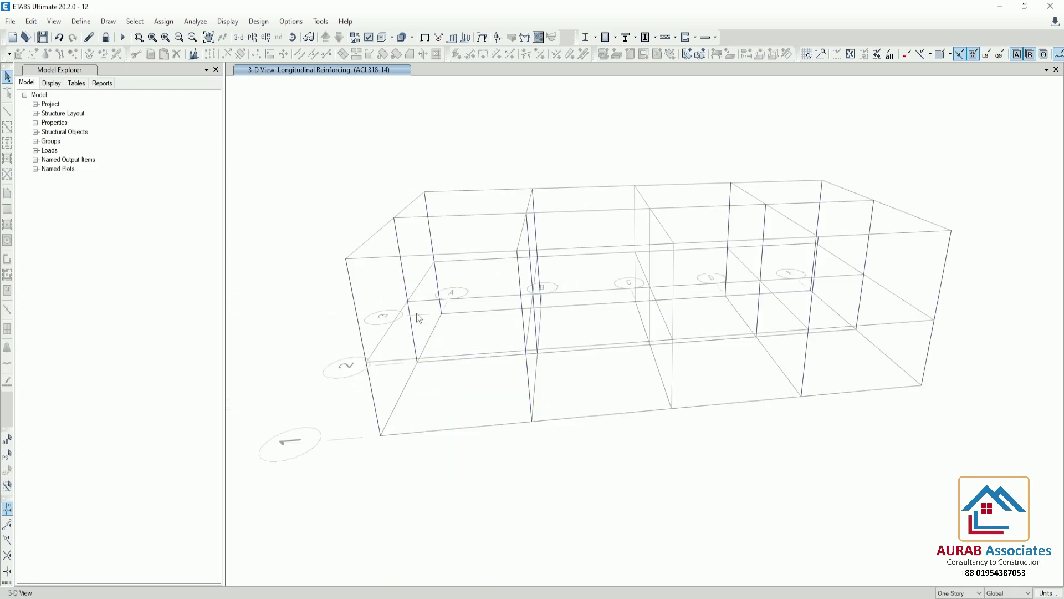
scroll(366, 318, "down", 3)
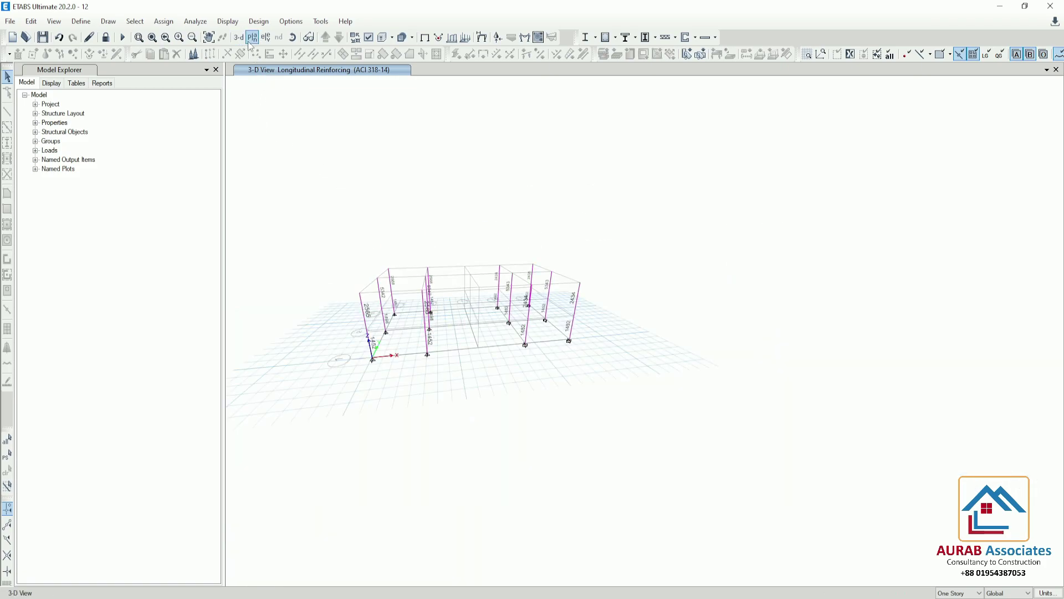
right_click(292, 97)
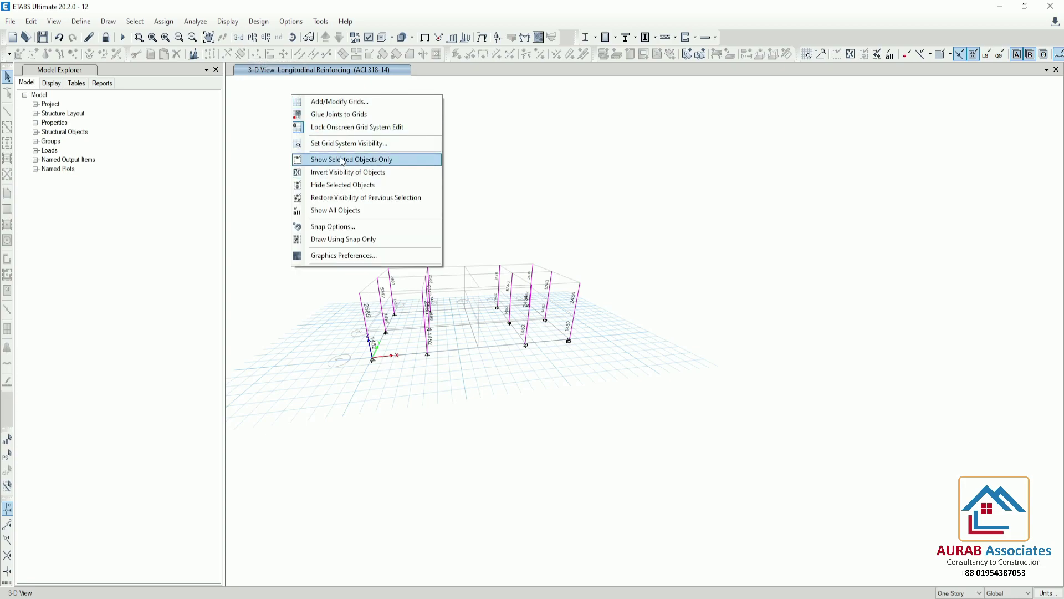
left_click(334, 212)
scroll(355, 295, "up", 3)
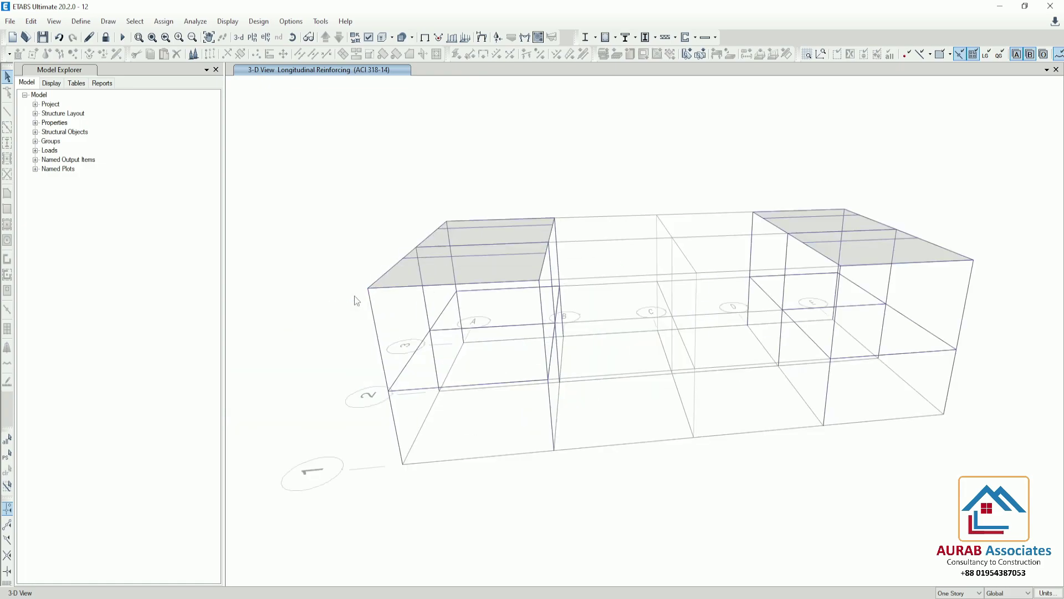
left_click(413, 256)
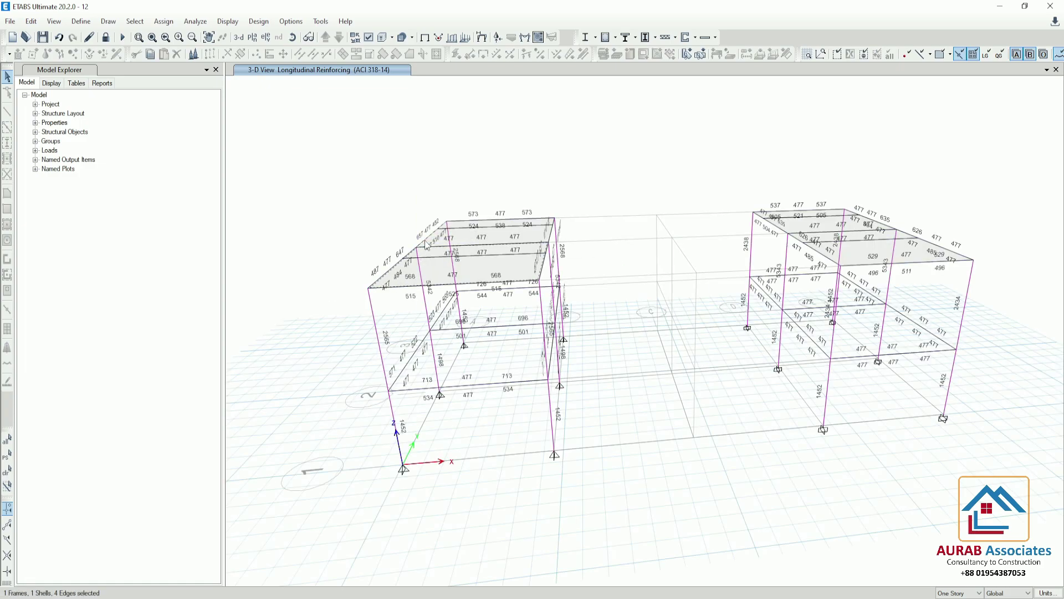
left_click(950, 246)
left_click(882, 224)
right_click(561, 121)
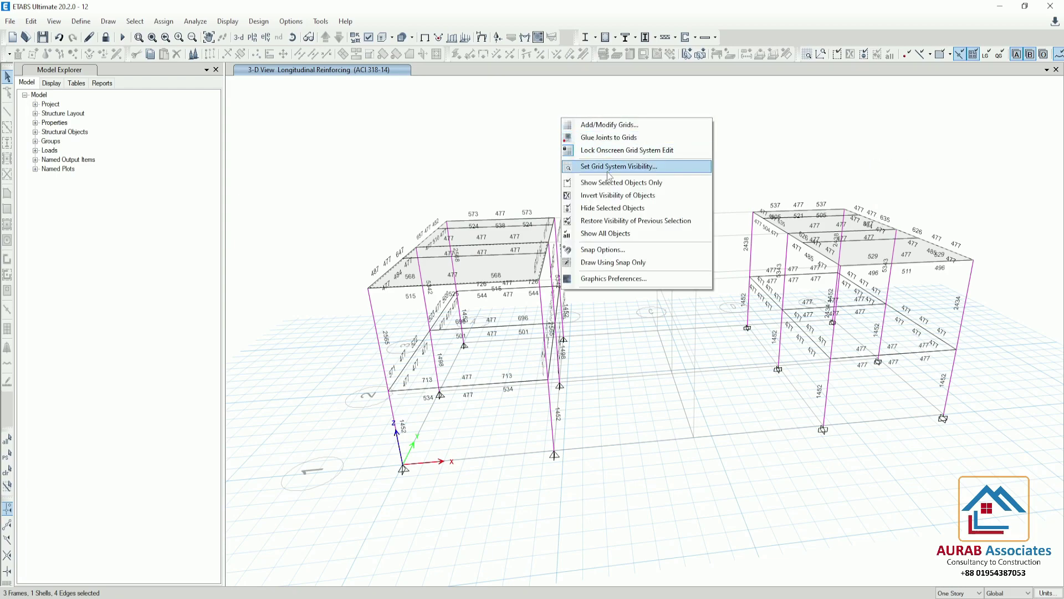
left_click(622, 184)
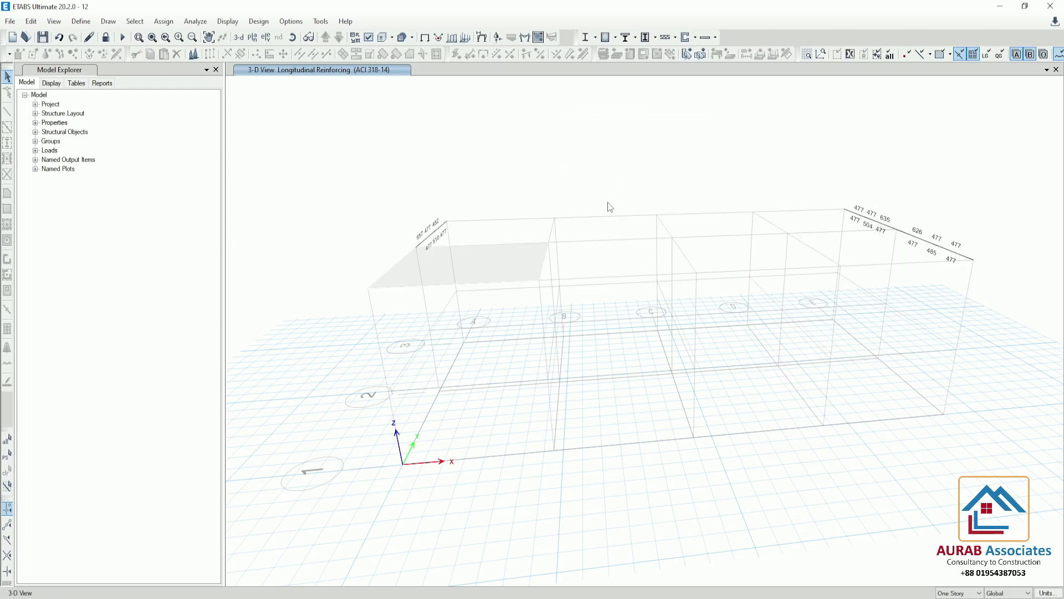
right_click(342, 170)
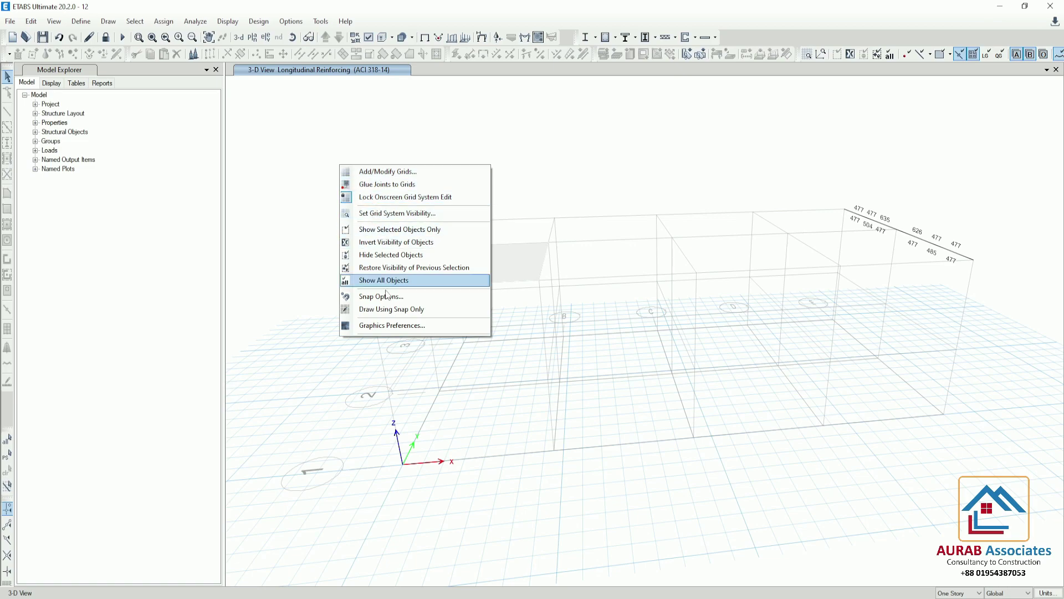
left_click(391, 298)
Select the four roof-level beams along grid lines A and E and show only those beams.
left_click(428, 235)
left_click(428, 235)
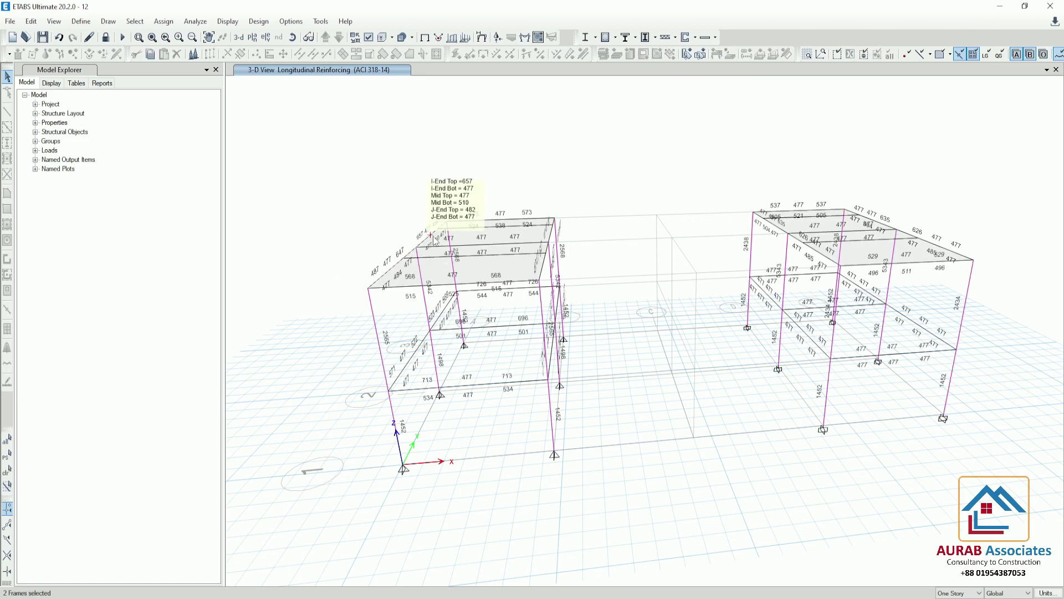
left_click(886, 229)
left_click(885, 230)
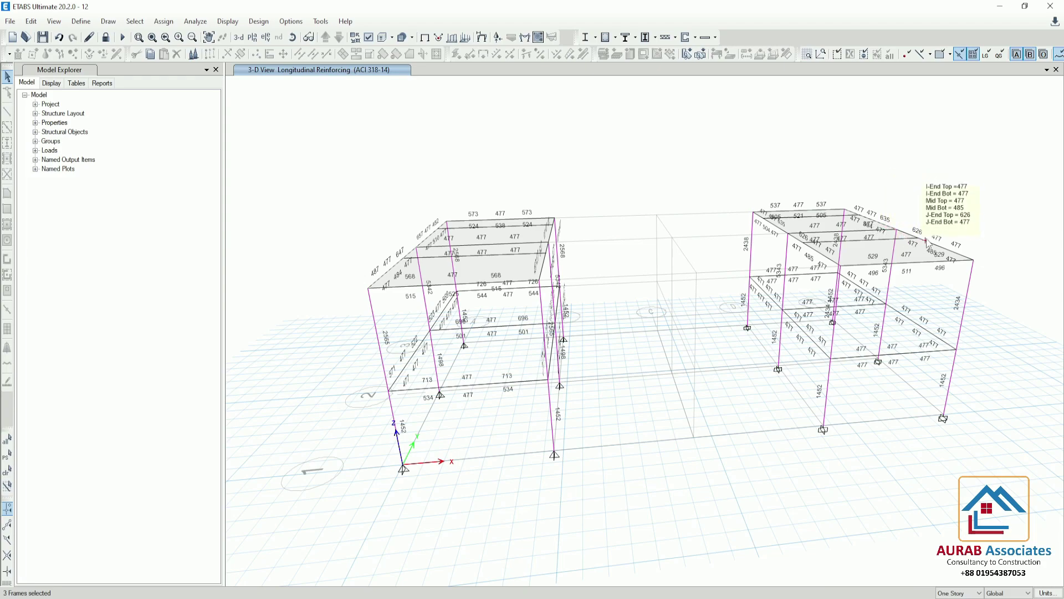
right_click(609, 138)
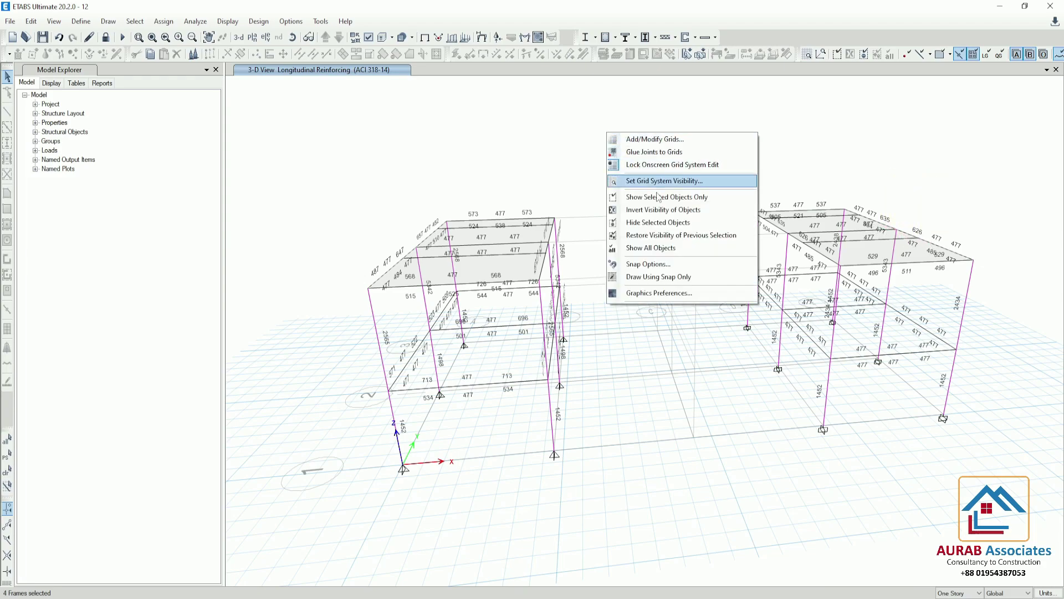
left_click(669, 207)
Compare the top and bottom reinforcing of the roof beams on grid line A with those on grid line E.
middle_click_drag(770, 378, 521, 332, "shift")
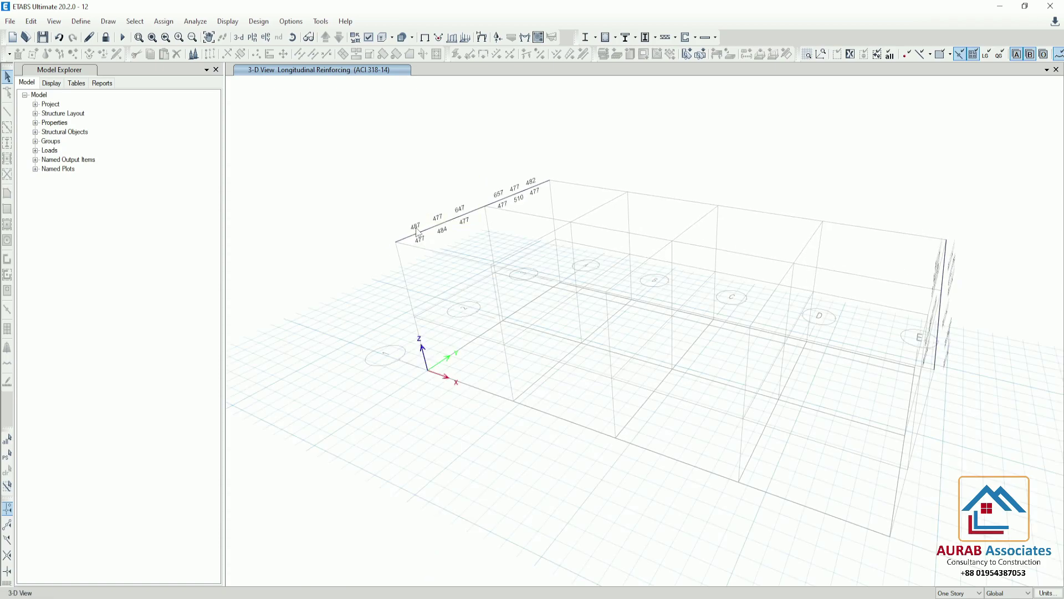
mouse_move(416, 233)
scroll(417, 233, "down", 5)
middle_click_drag(537, 348, 665, 340, "shift")
scroll(590, 235, "up", 4)
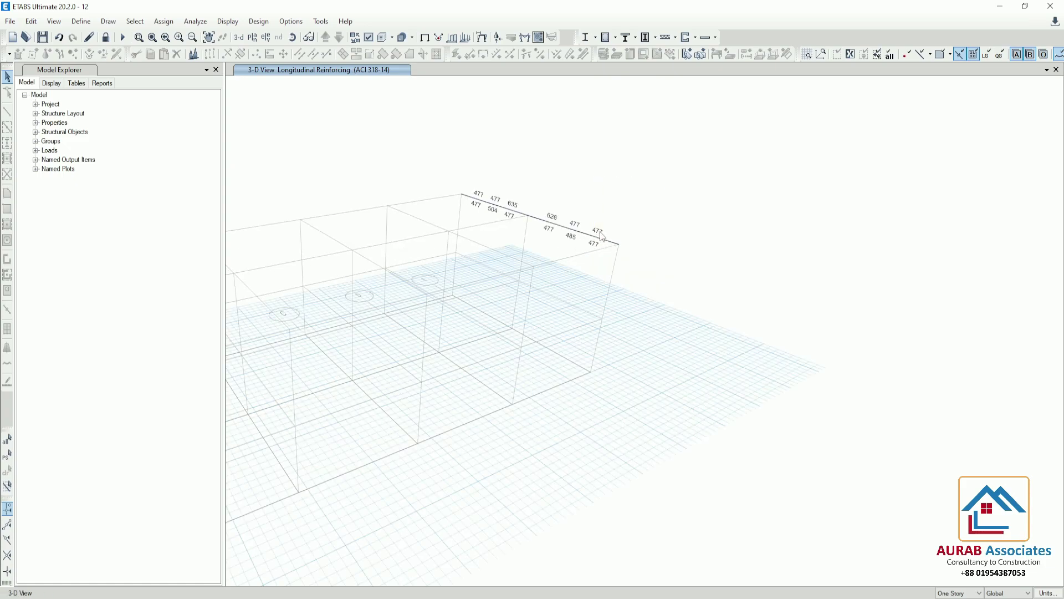
scroll(743, 344, "down", 5)
middle_click_drag(724, 406, 637, 404, "shift")
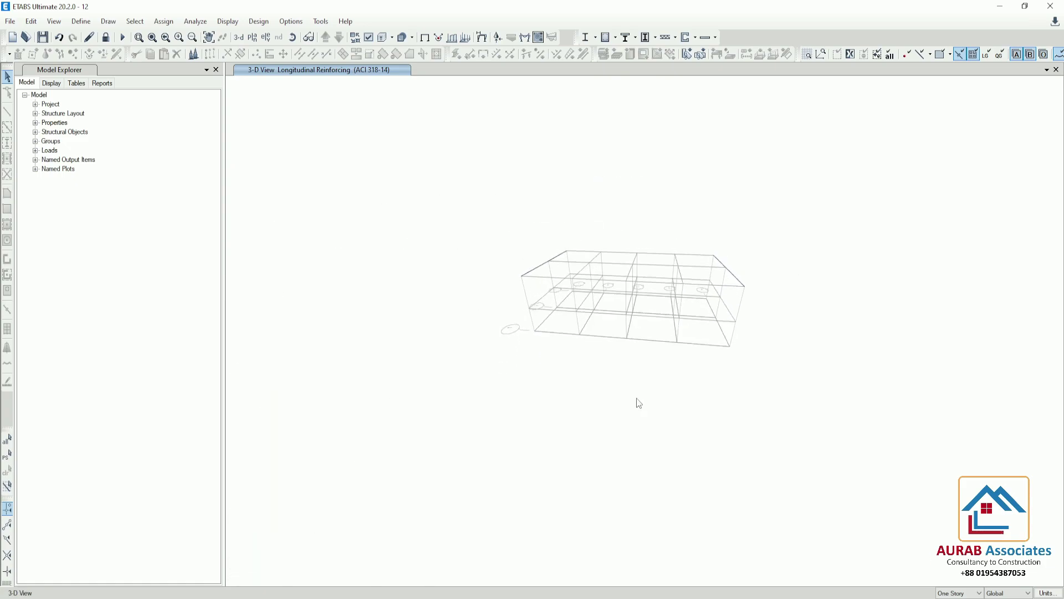
scroll(807, 302, "up", 5)
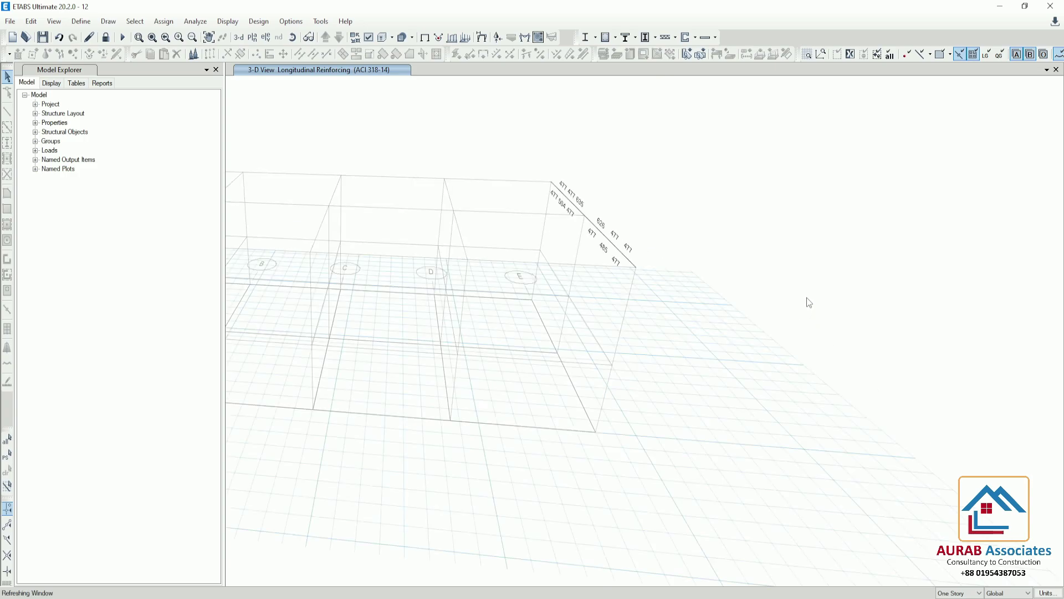
middle_click_drag(570, 352, 817, 399)
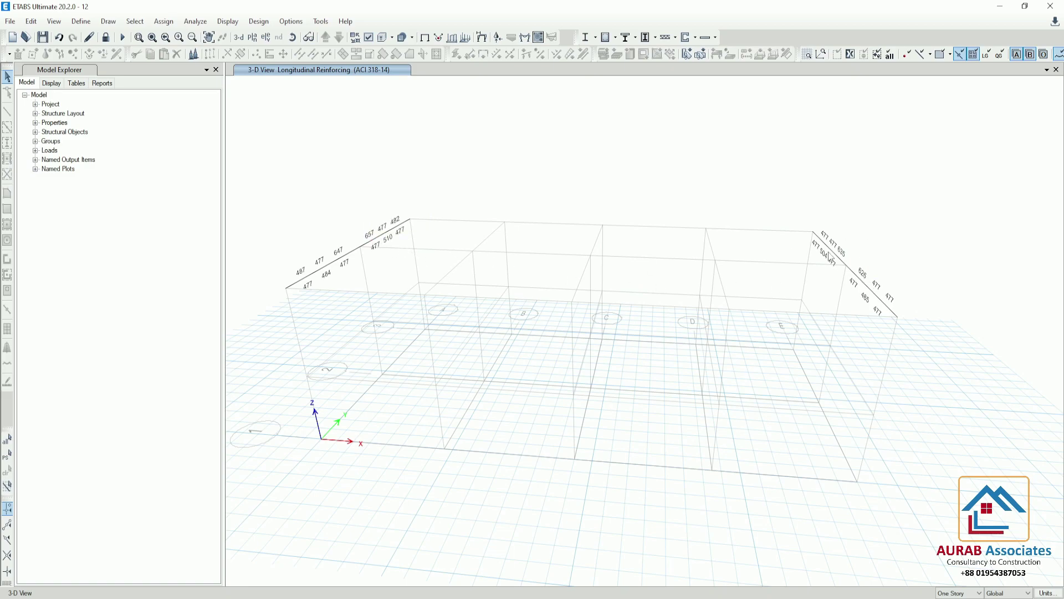
scroll(880, 244, "up", 3)
scroll(867, 269, "down", 3)
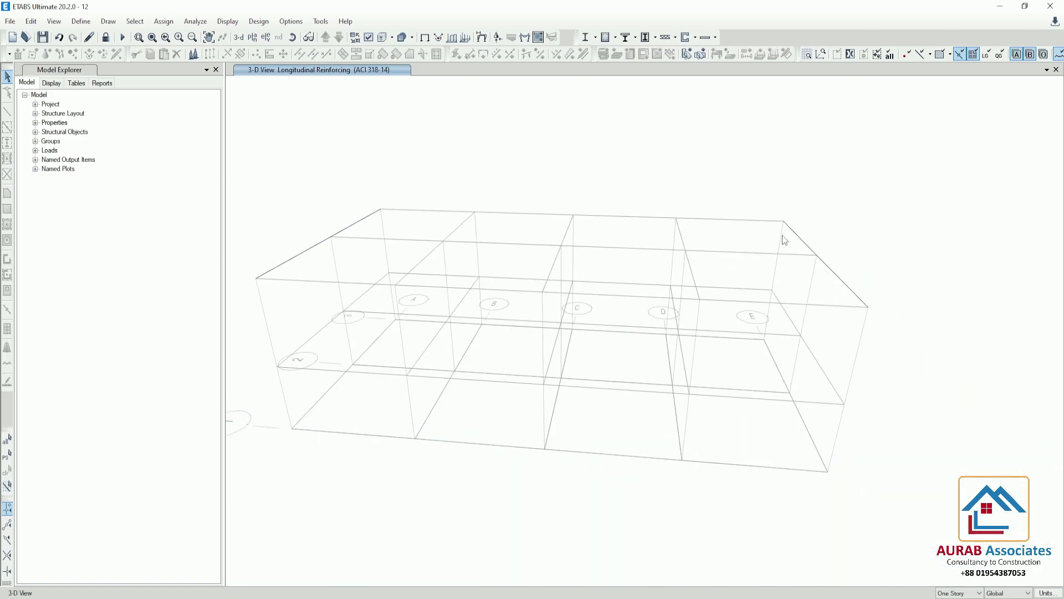
scroll(720, 186, "down", 3)
scroll(653, 238, "up", 4)
middle_click_drag(654, 238, 669, 314)
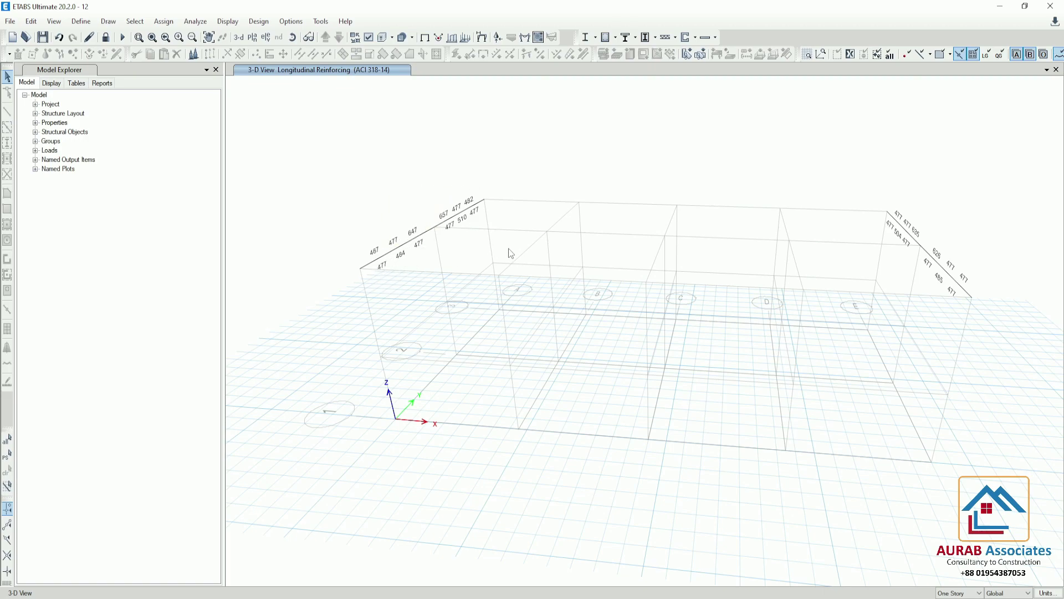
middle_click_drag(511, 253, 484, 241)
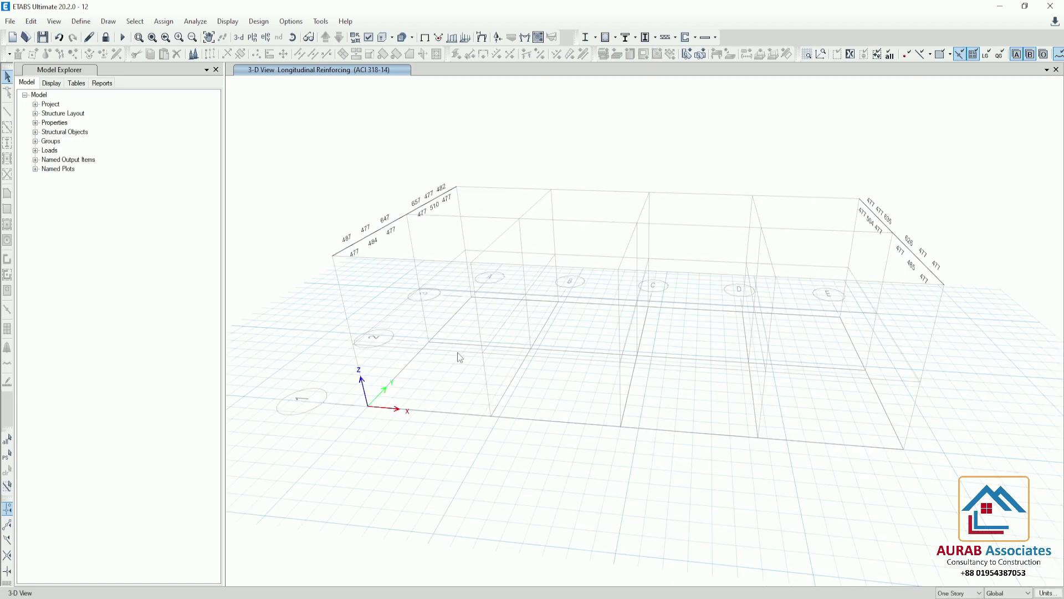
Restore all objects, then isolate the roof-level beams on grid line 1 of both blocks to compare their reinforcing.
right_click(299, 137)
left_click(378, 254)
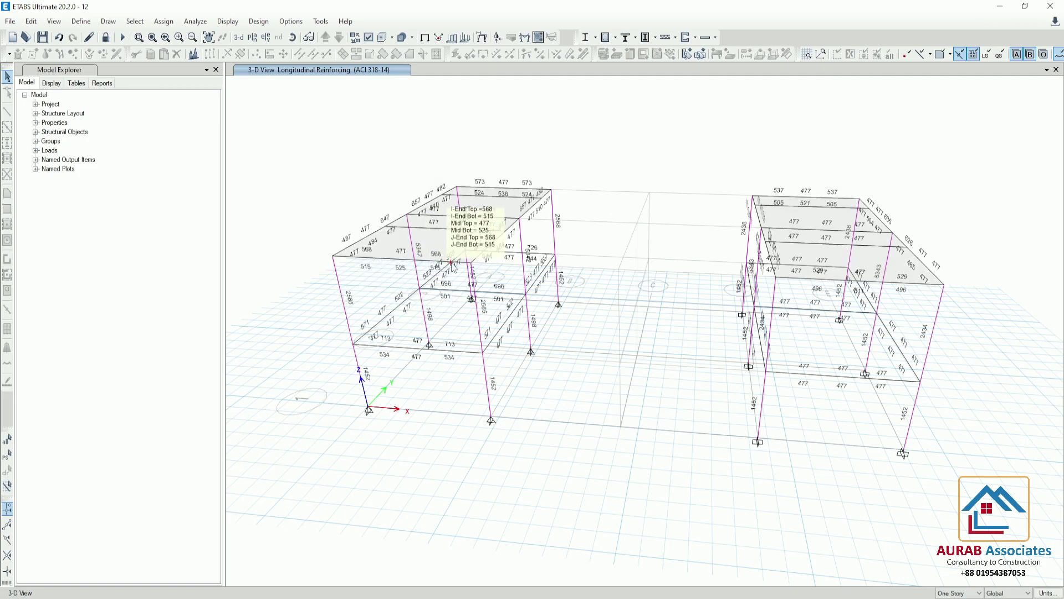
left_click(845, 283)
right_click(341, 134)
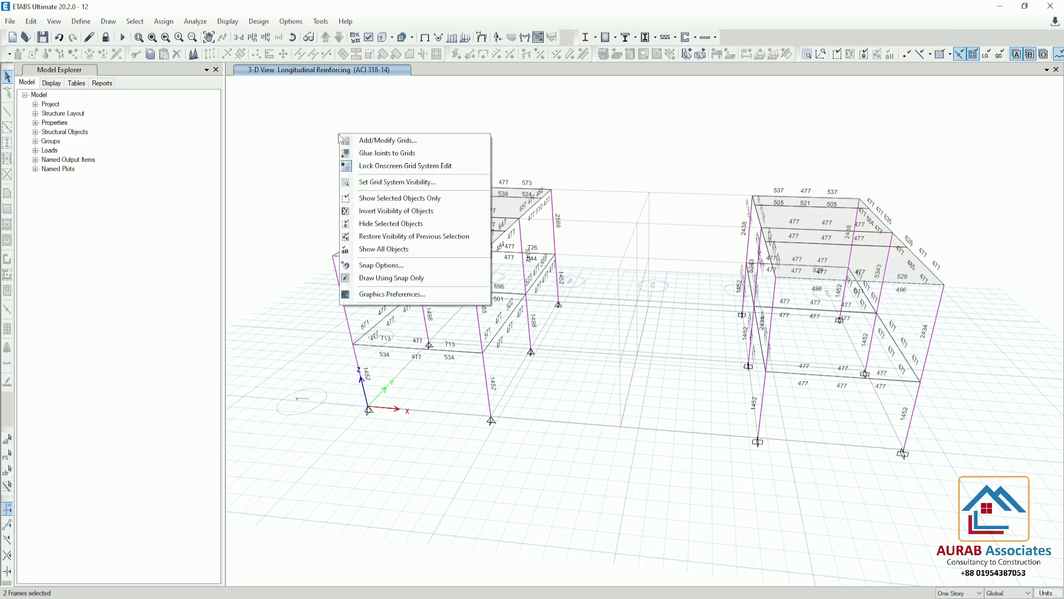
left_click(391, 198)
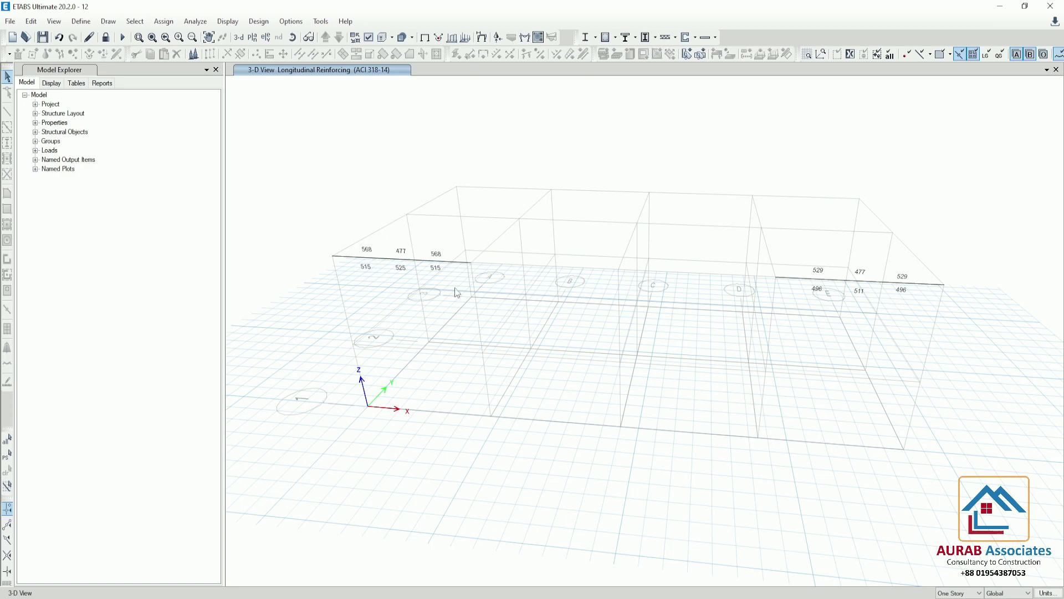
Bring all objects of both blocks back after comparing the grid line 1 roof beams.
left_click_drag(272, 155, 522, 427)
right_click(333, 129)
left_click(375, 241)
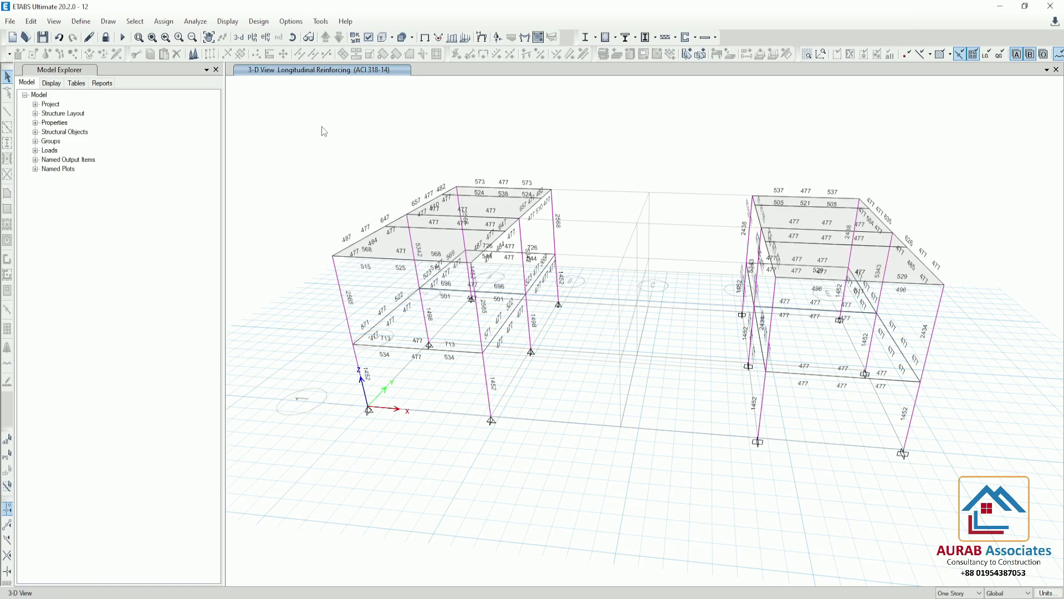
Display the Base level of the model in plan view.
left_click(253, 37)
left_click(467, 283)
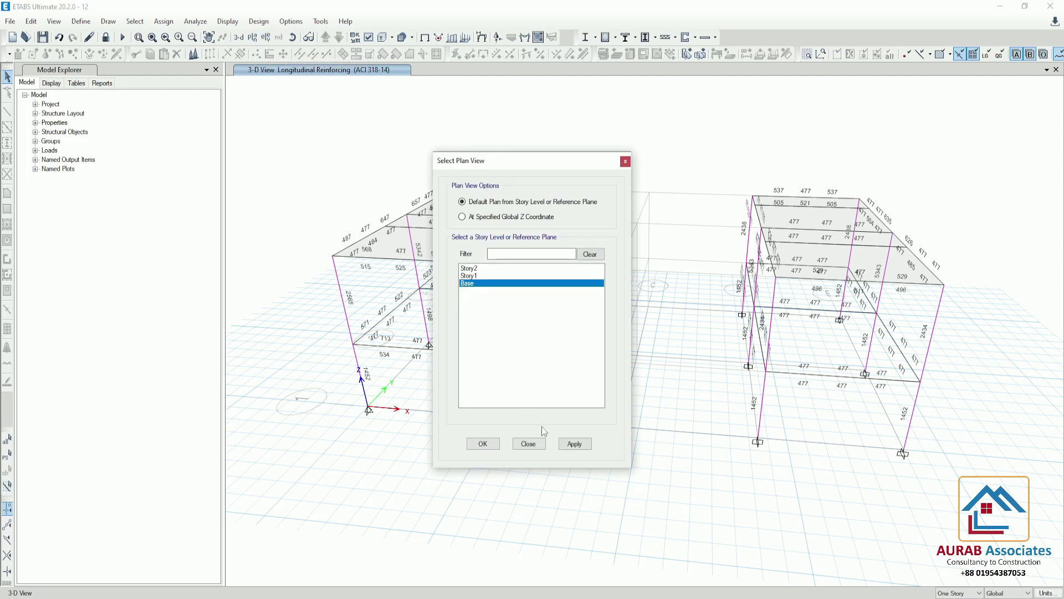
left_click(574, 444)
left_click(494, 444)
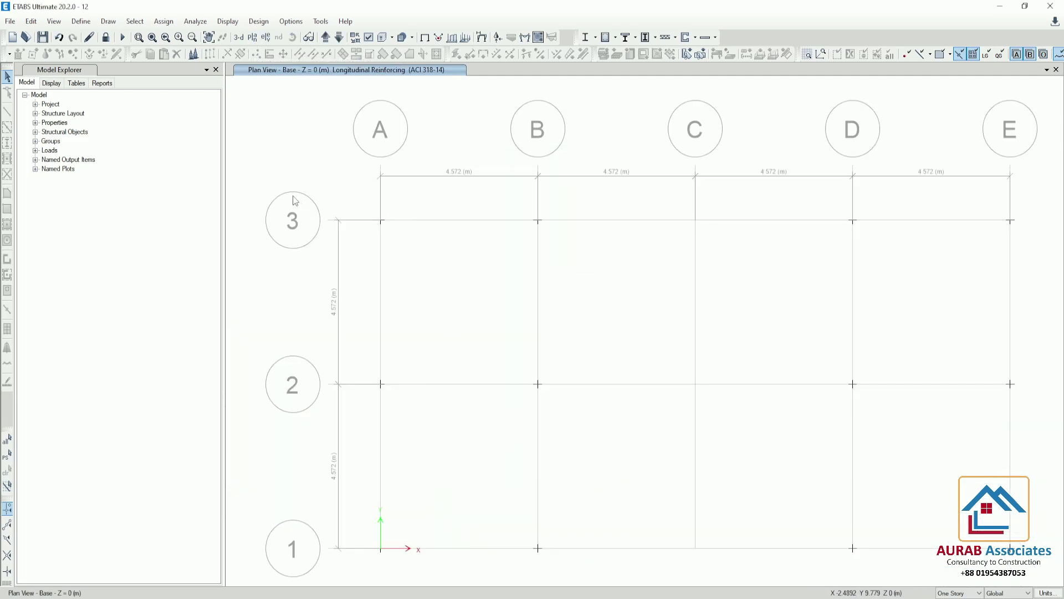
Create a new linear-add load combination named SERVICE.
left_click(81, 21)
left_click(159, 323)
left_click(575, 253)
key("BackSpace")
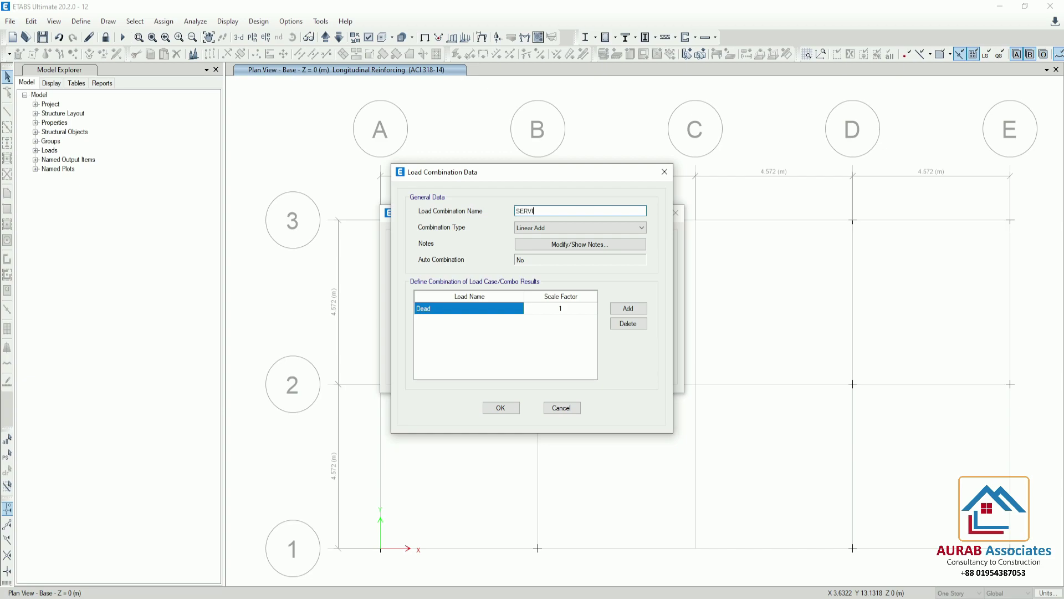
Add the load cases WL, PWL and FF to the SERVICE combination alongside Dead.
left_click(628, 308)
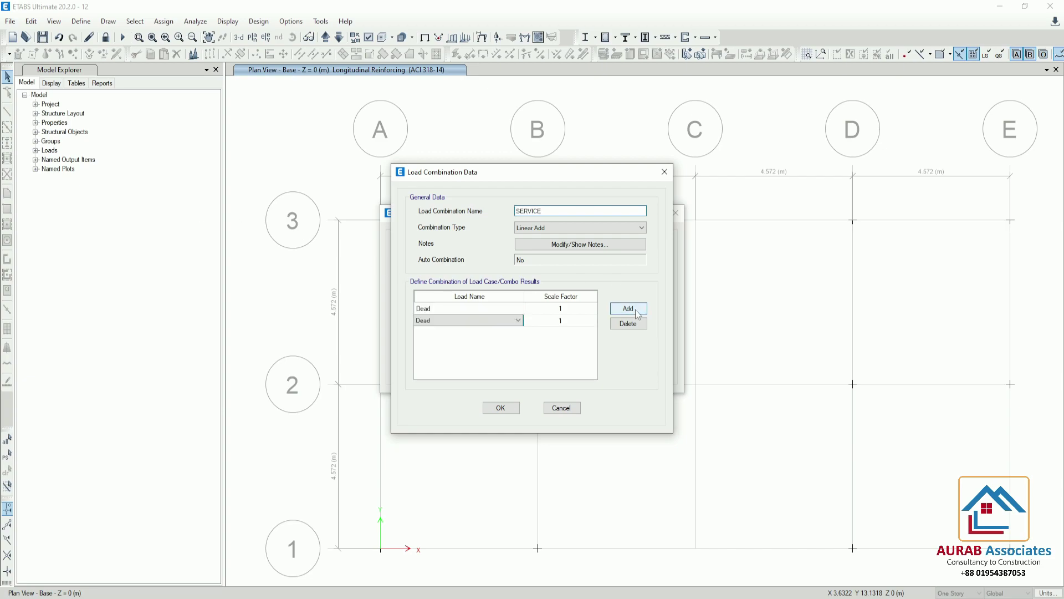
left_click(628, 308)
left_click(628, 308)
left_click(520, 322)
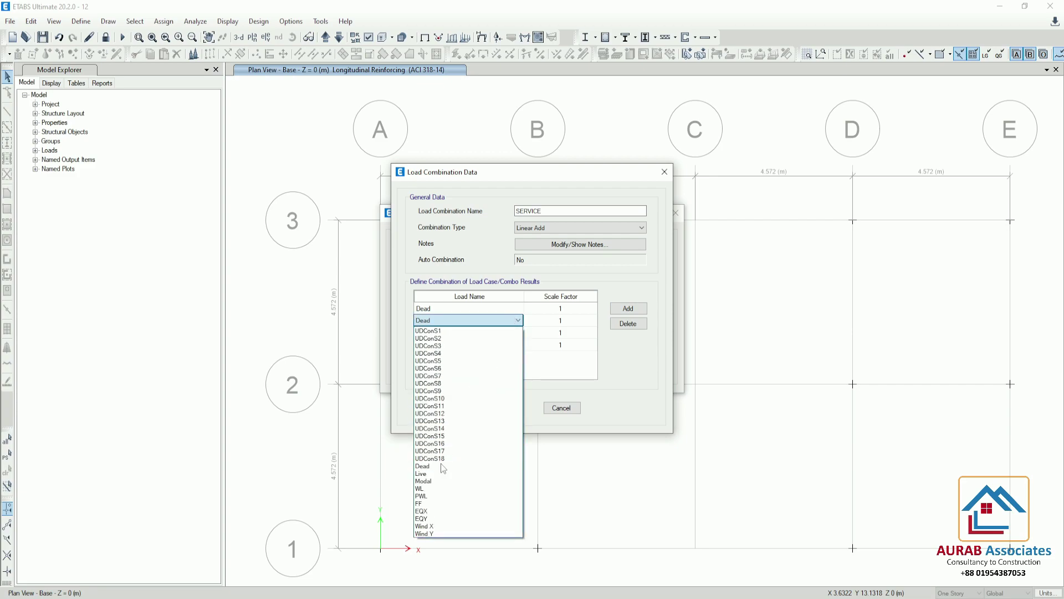
left_click(443, 493)
left_click(440, 332)
left_click(441, 332)
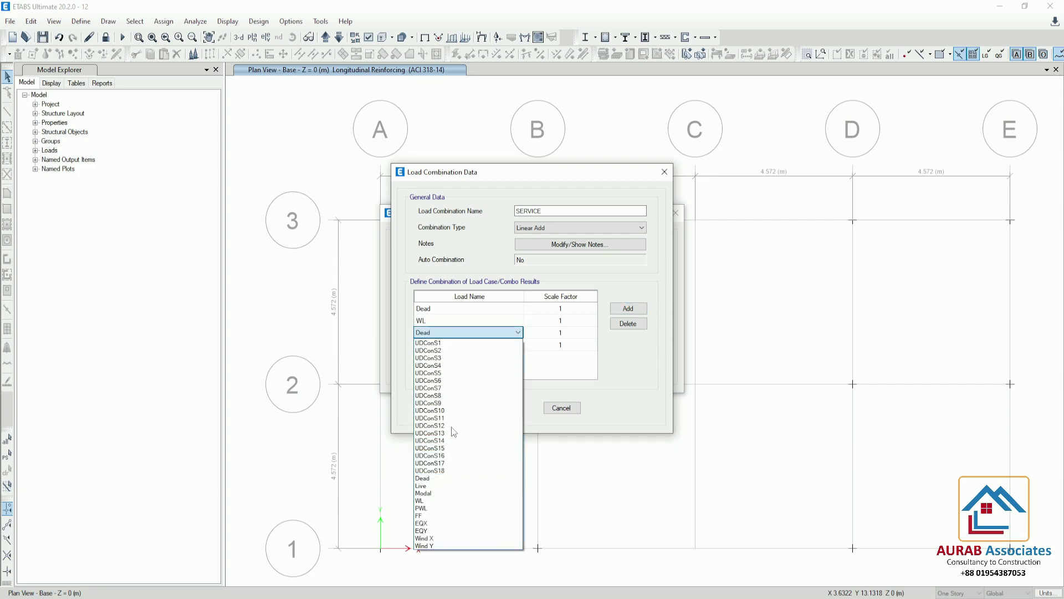
left_click(442, 506)
left_click(454, 345)
left_click(454, 346)
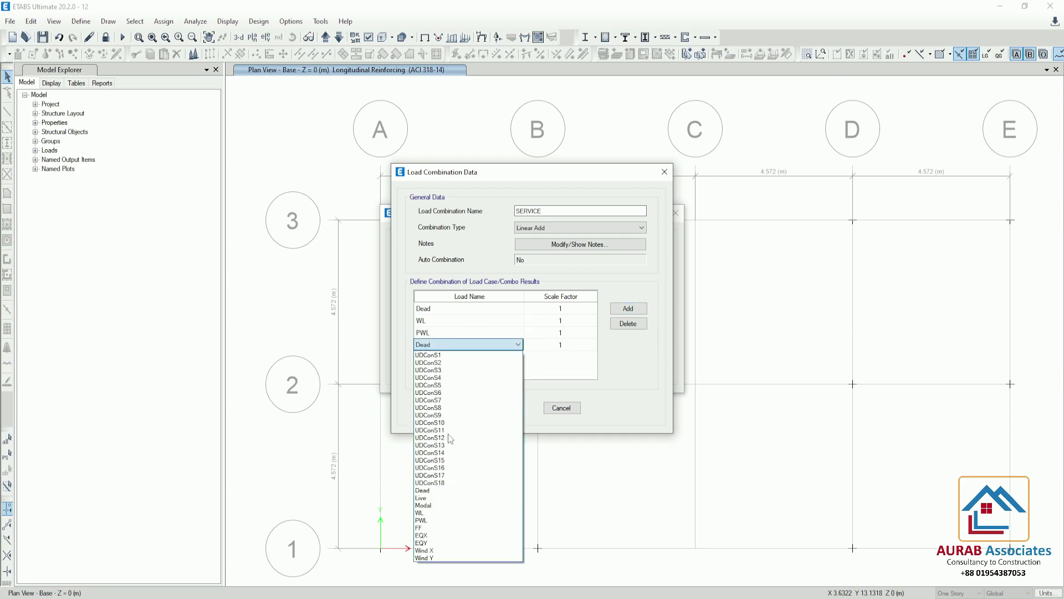
left_click(454, 528)
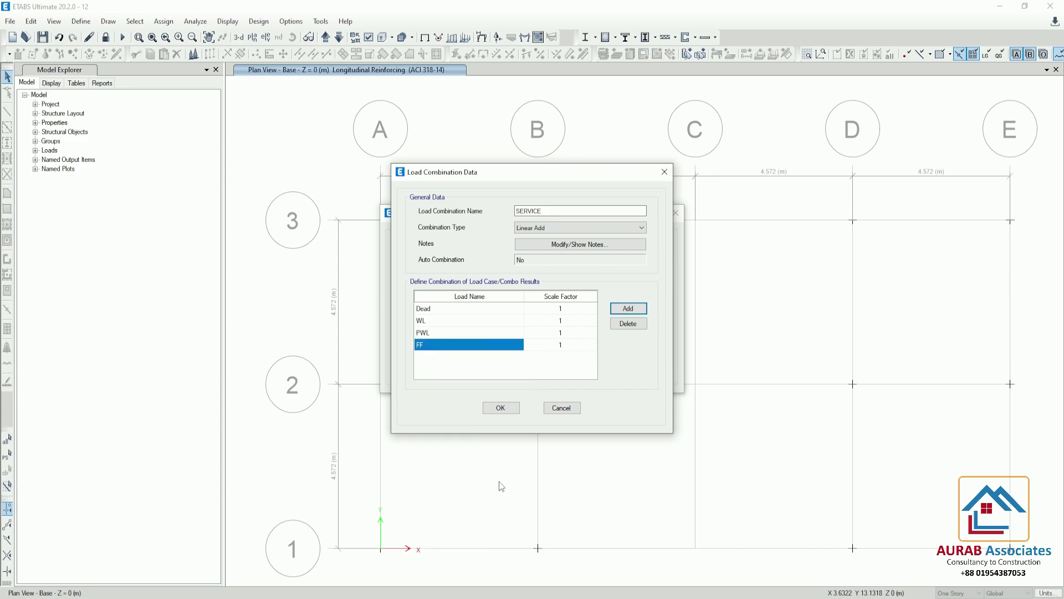
Add the Live load case to the SERVICE combination and save the load combinations.
left_click(628, 308)
left_click(499, 356)
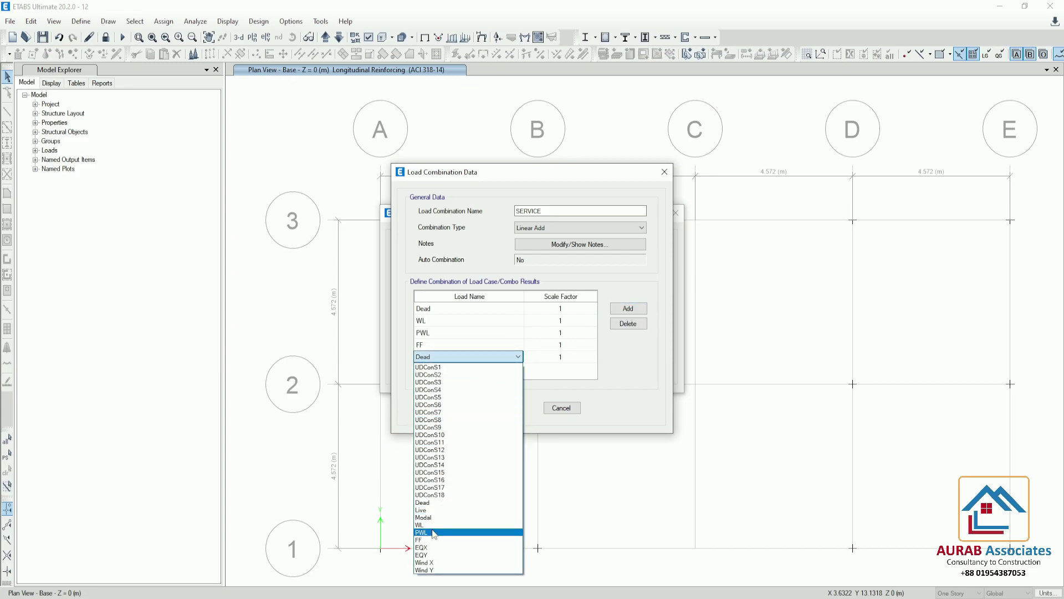
left_click(453, 510)
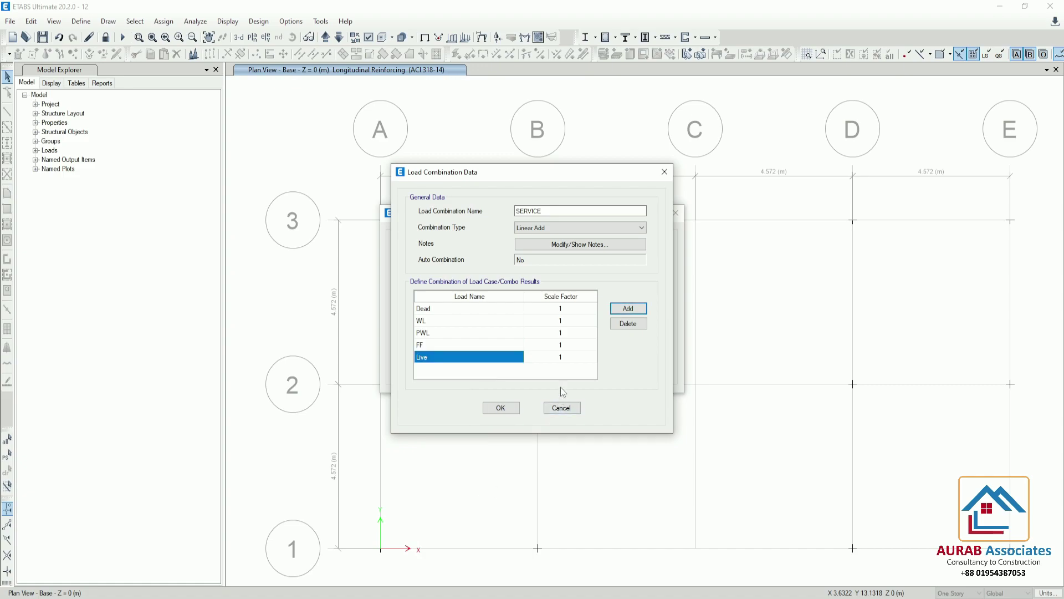
left_click(501, 408)
left_click(573, 370)
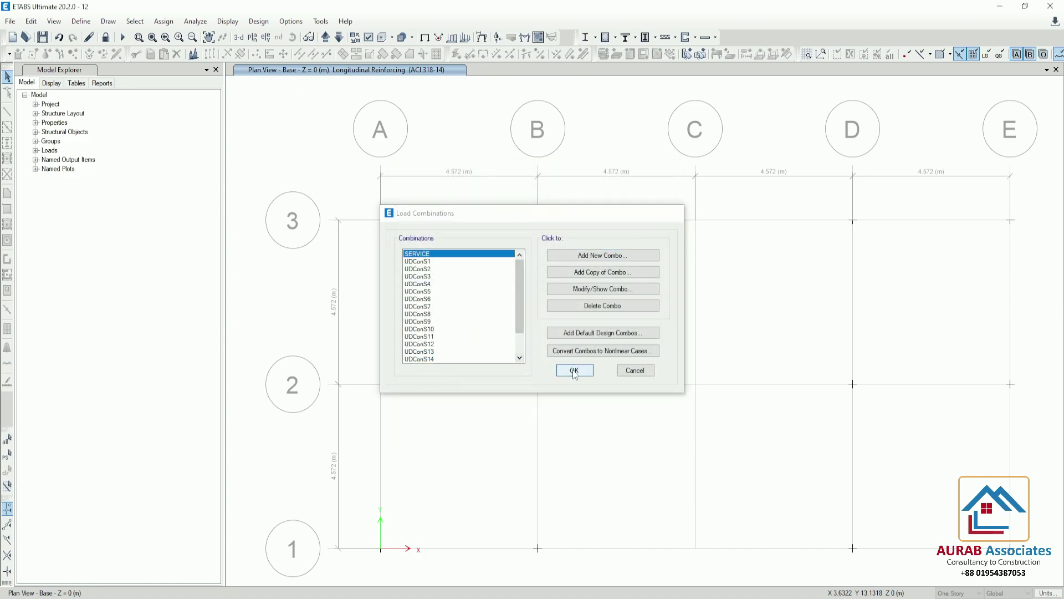
Display the tabulated point reactions on the base plan for the SERVICE combination.
left_click(498, 39)
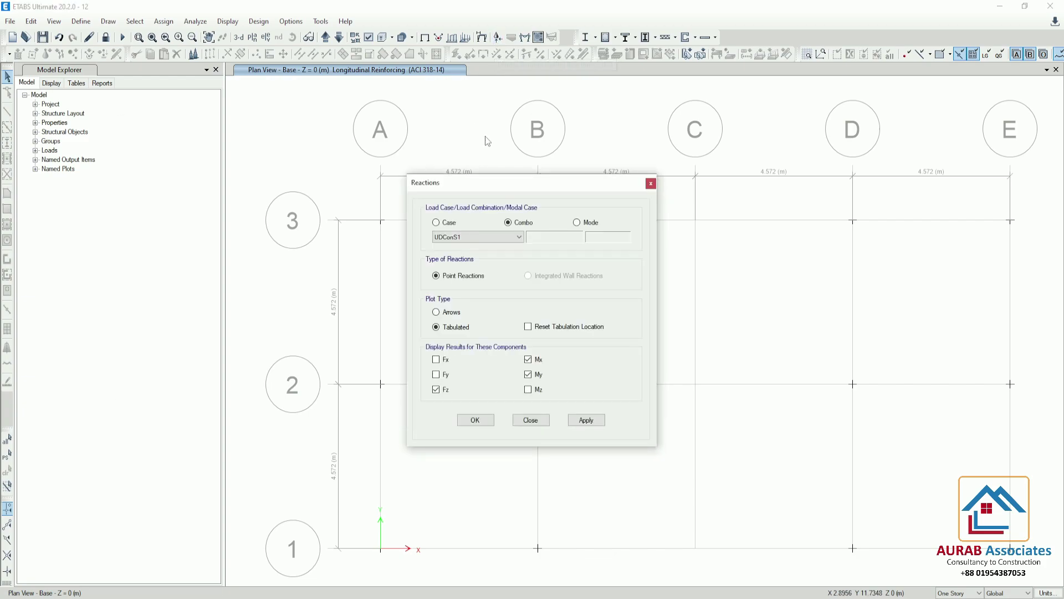
left_click_drag(499, 186, 148, 136)
left_click(148, 183)
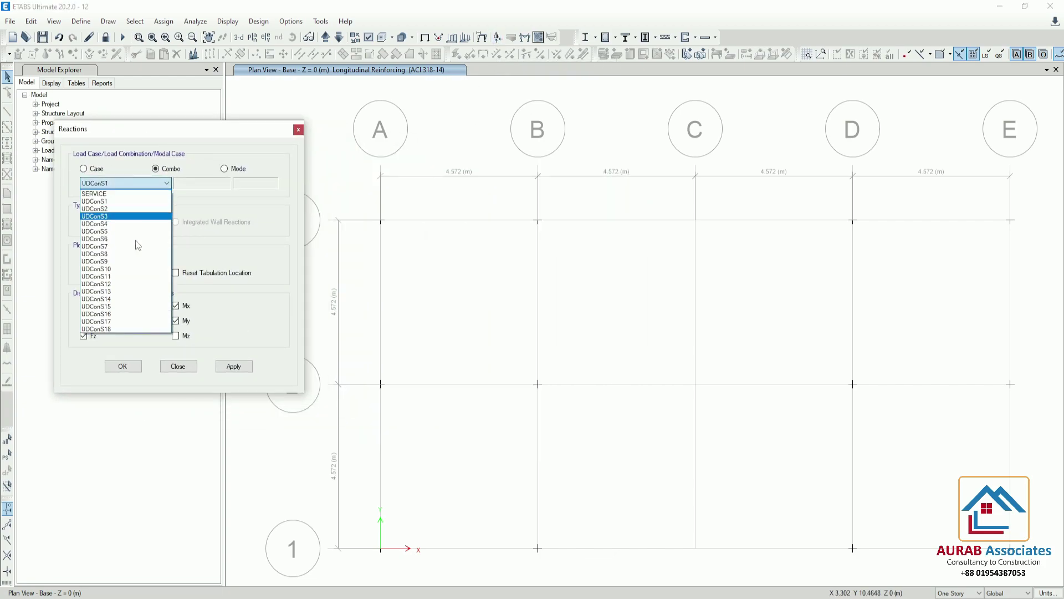
left_click(104, 194)
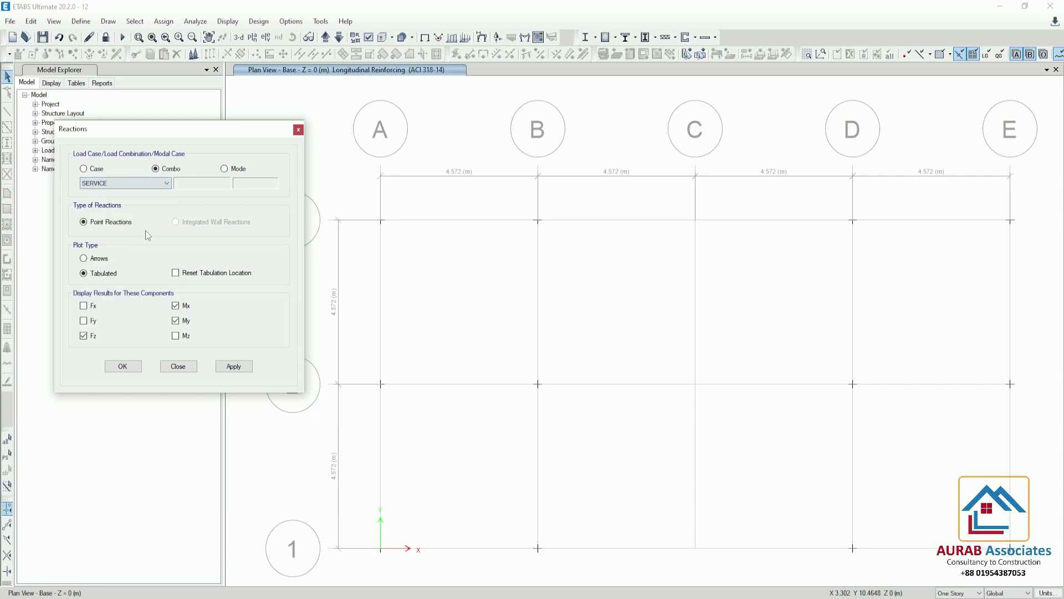
left_click(233, 366)
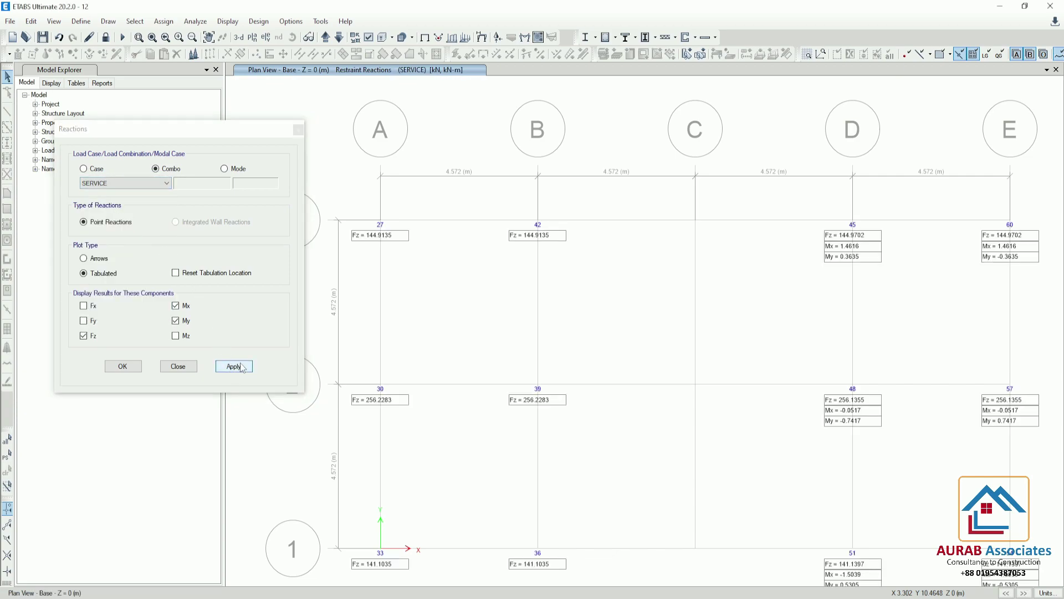
Compare the SERVICE base reactions on grid lines A and B with those on D and E, and close the reactions settings.
middle_click_drag(717, 267, 698, 228)
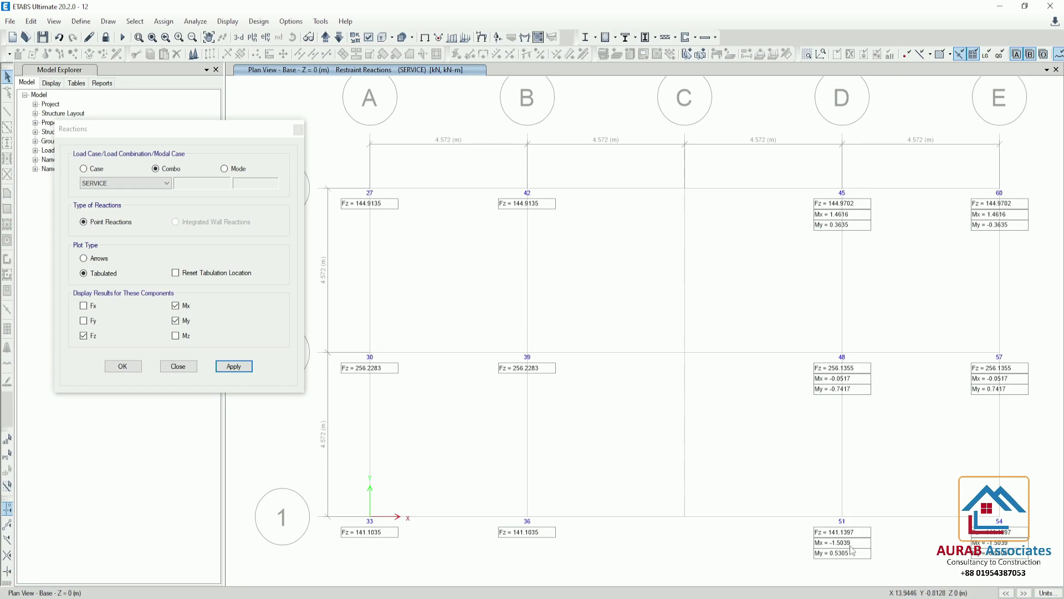
middle_click_drag(737, 491, 715, 471)
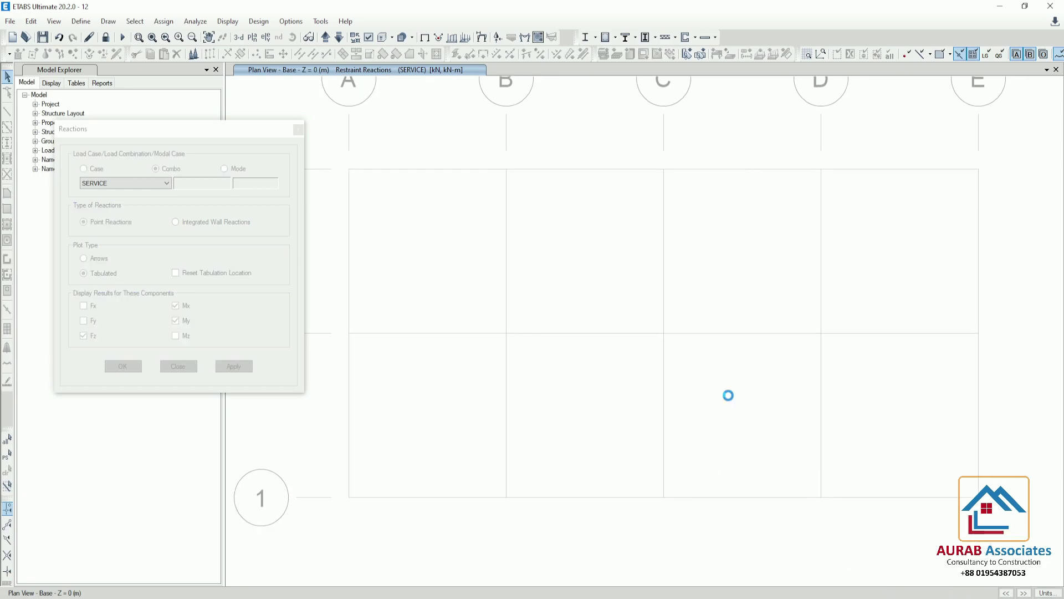
left_click_drag(753, 131, 1052, 554)
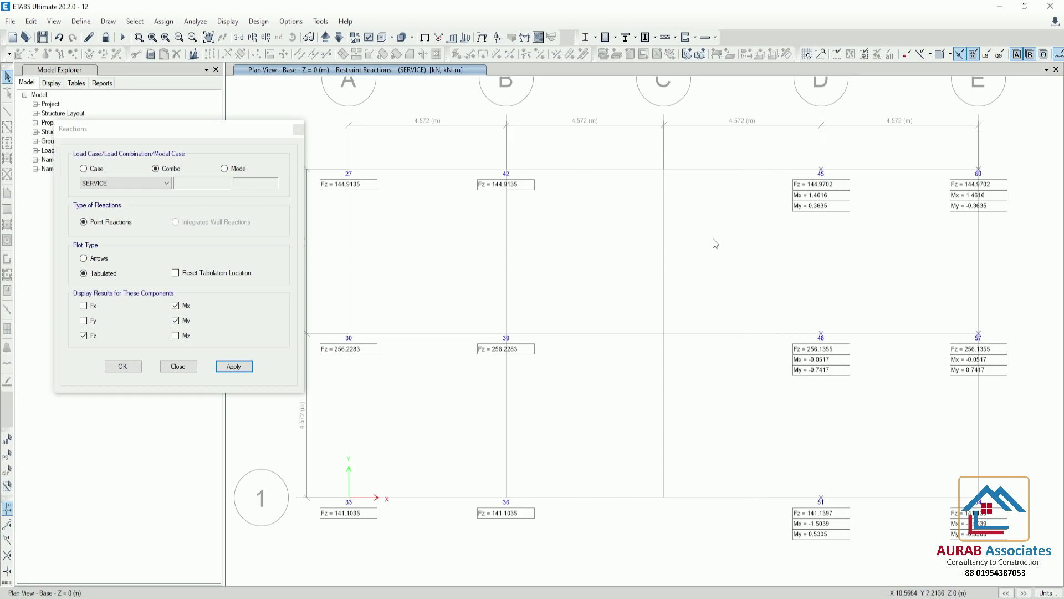
scroll(923, 272, "down", 3)
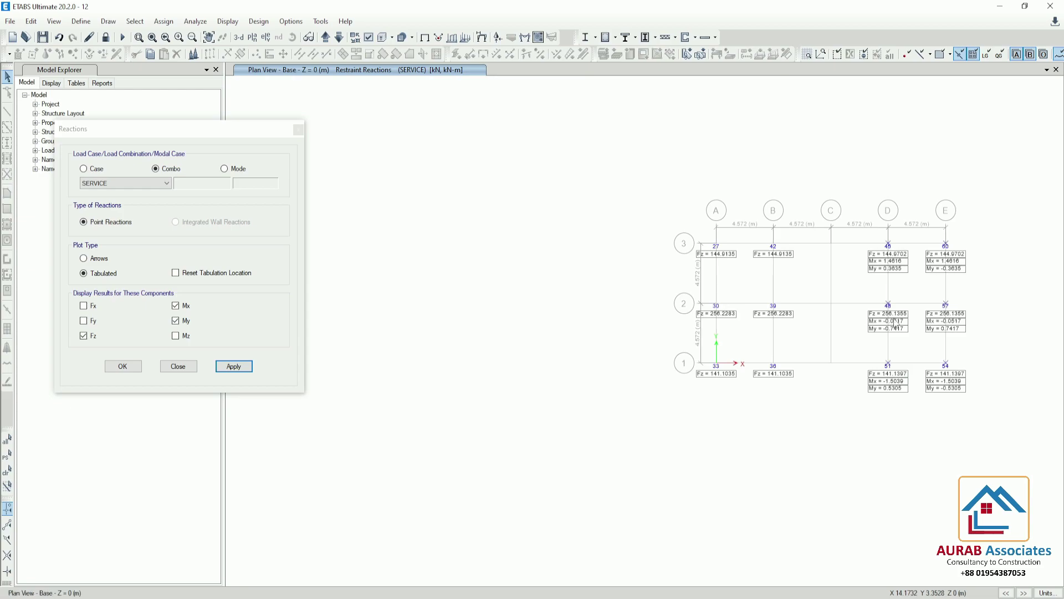
left_click_drag(819, 409, 820, 461)
middle_click_drag(820, 462, 682, 469)
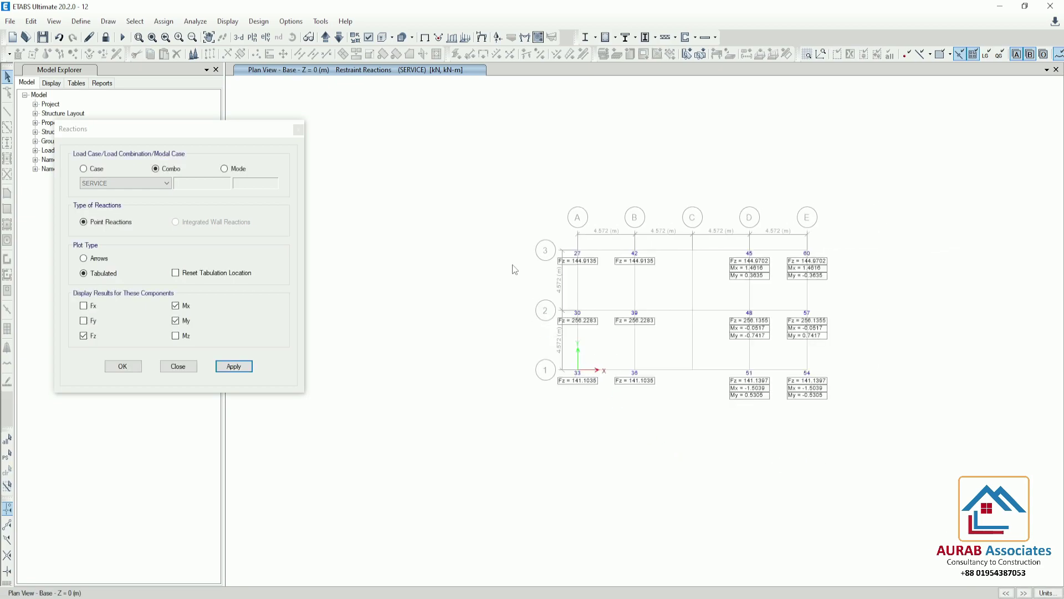
left_click(249, 137)
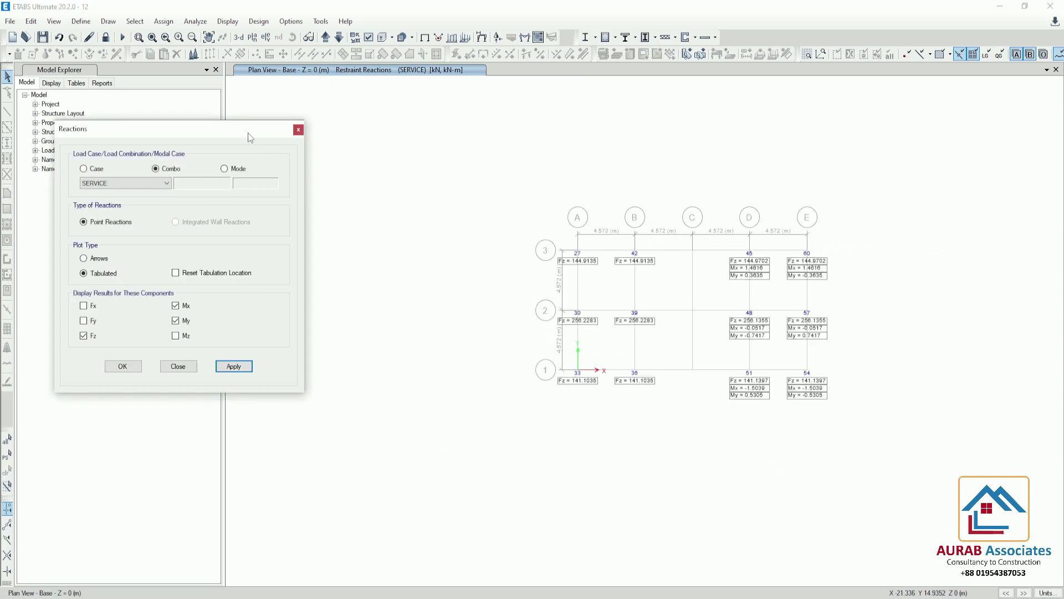
left_click(297, 130)
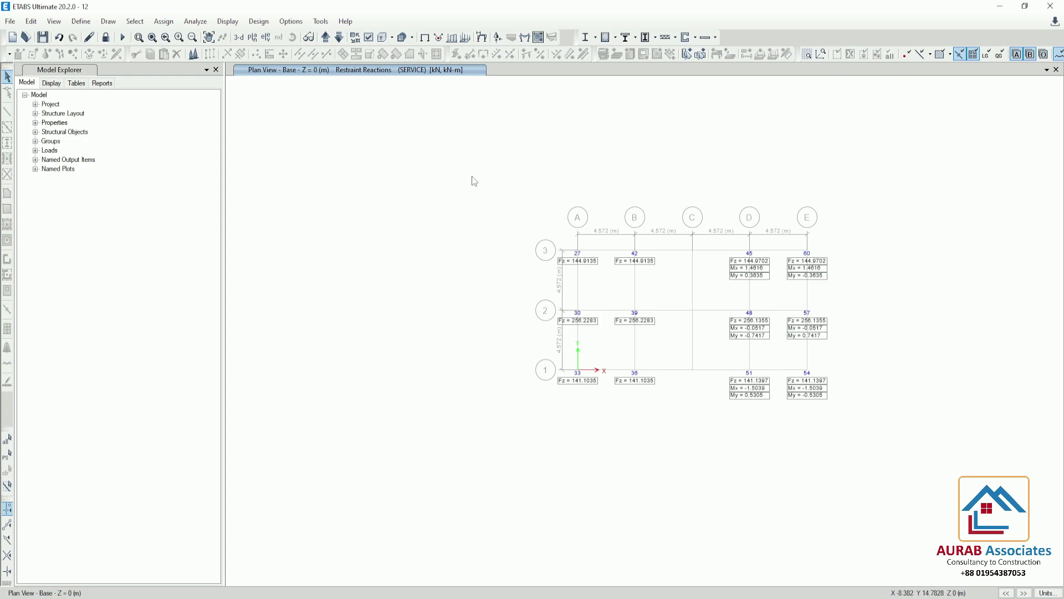
Show the model in 3D and examine the Fz, Mx and My reactions at the supports of both blocks.
left_click(238, 37)
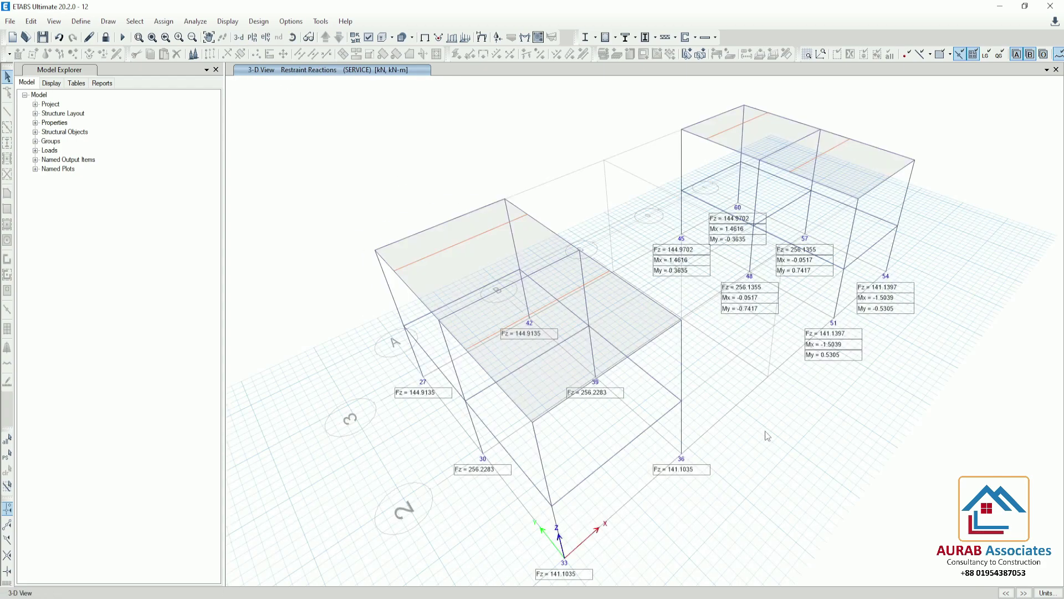
middle_click_drag(791, 464, 759, 469)
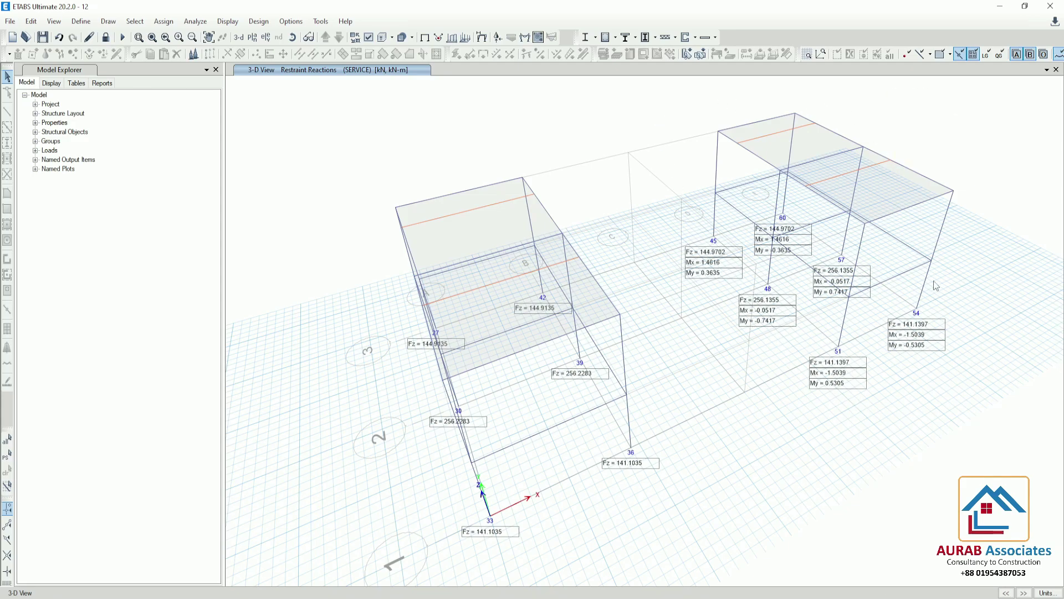
left_click_drag(650, 91, 614, 168)
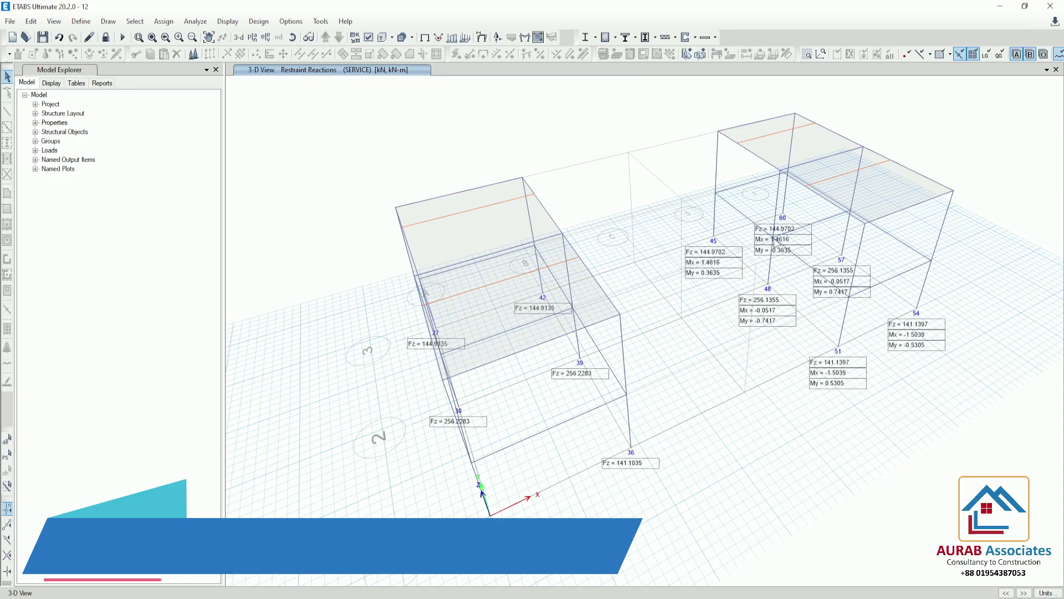
mouse_move(849, 233)
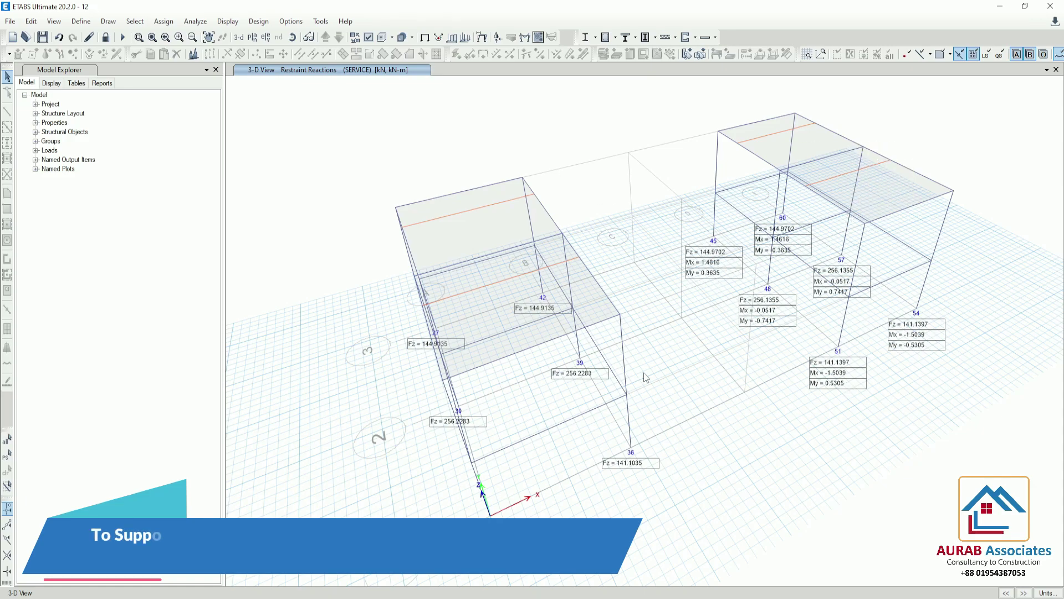
scroll(543, 342, "down", 3)
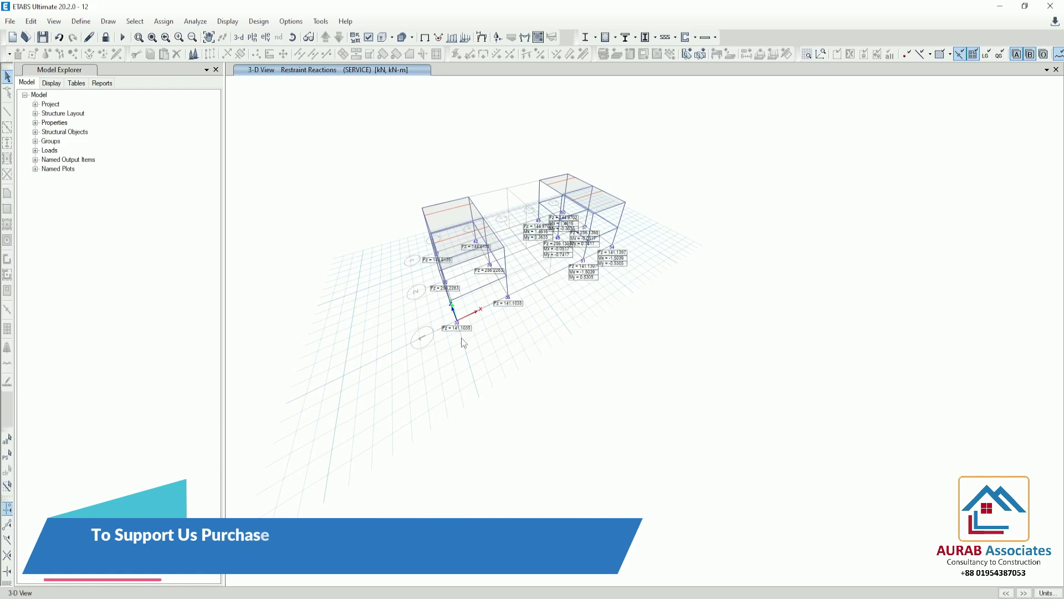
middle_click_drag(464, 338, 477, 311, "shift")
scroll(512, 228, "up", 5)
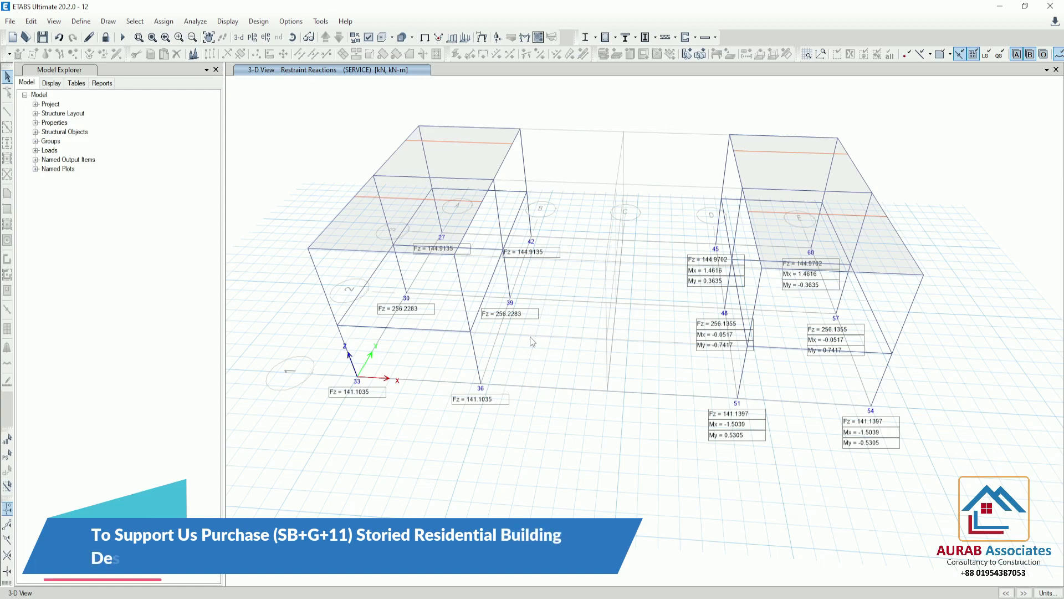
scroll(559, 375, "down", 3)
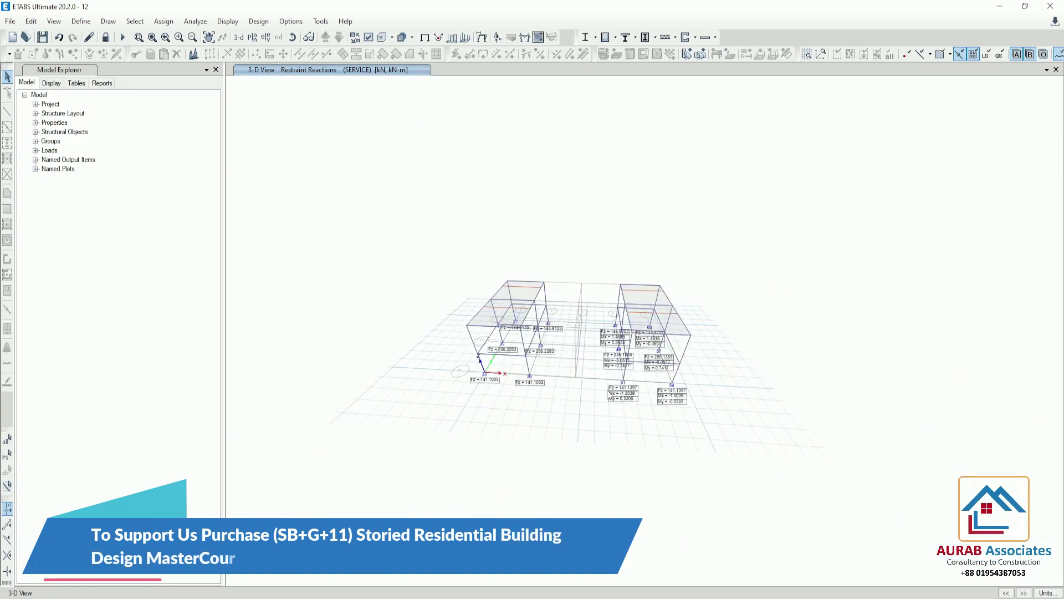
scroll(626, 407, "down", 1)
scroll(660, 392, "up", 4)
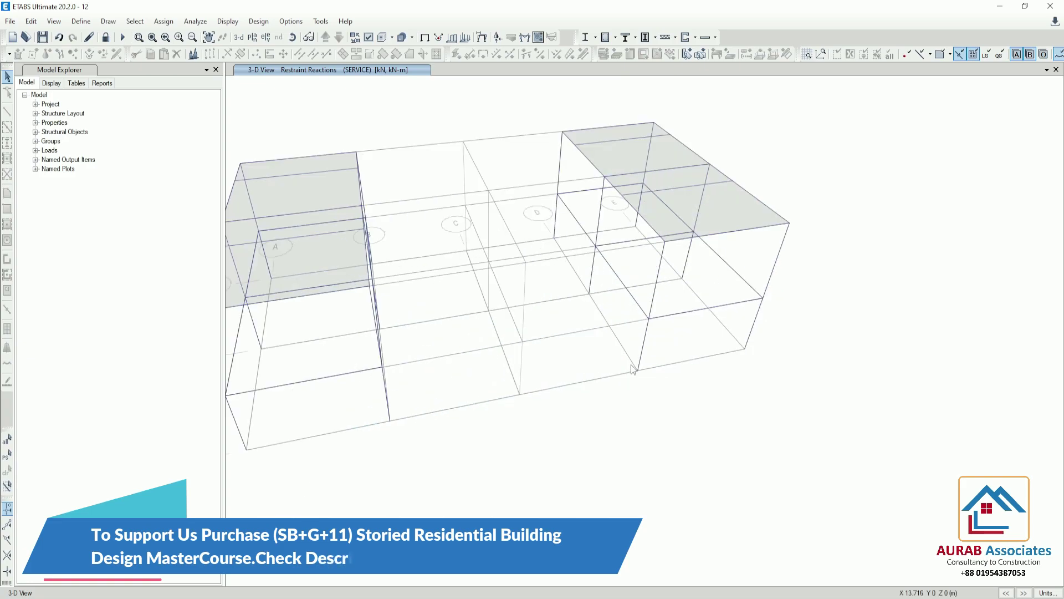
middle_click_drag(500, 382, 580, 416)
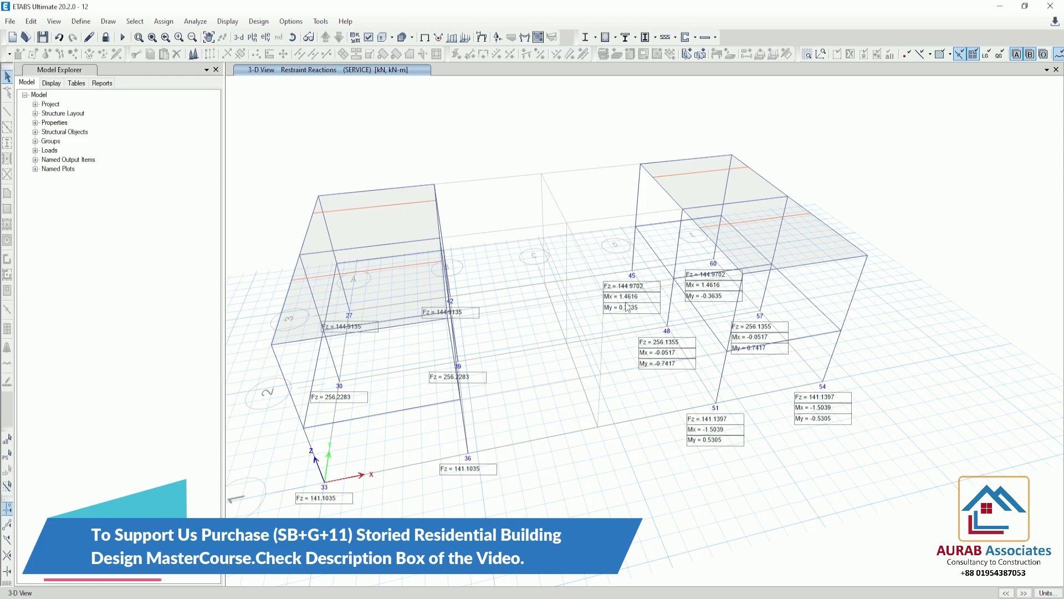
scroll(627, 306, "up", 3)
scroll(626, 294, "down", 4)
scroll(629, 279, "up", 1)
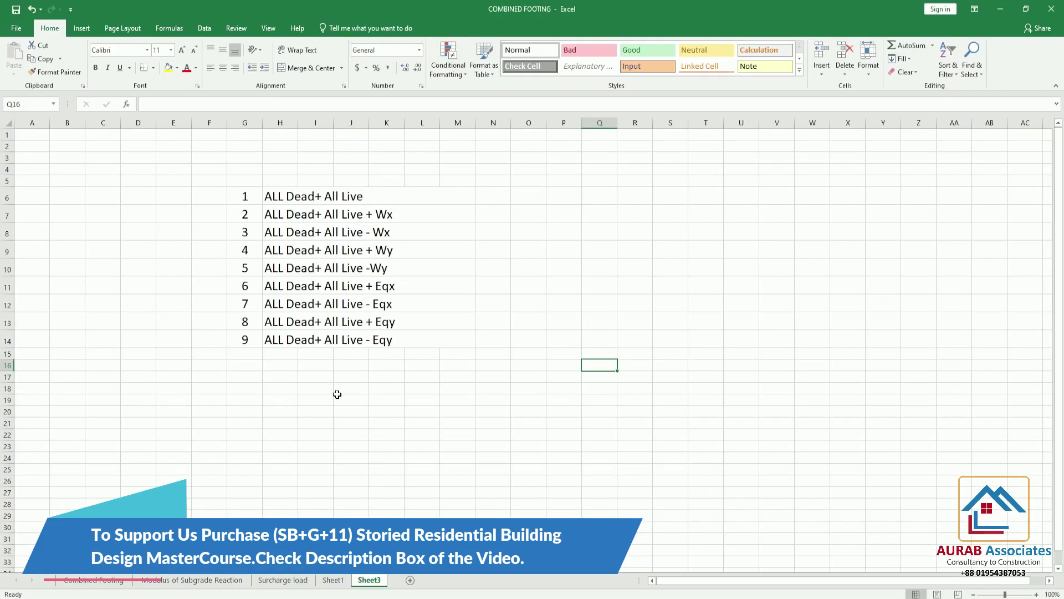
Switch to the COMBINED FOOTING workbook in Excel and review the nine dead, live, wind and earthquake load combinations on Sheet3.
left_click(282, 171)
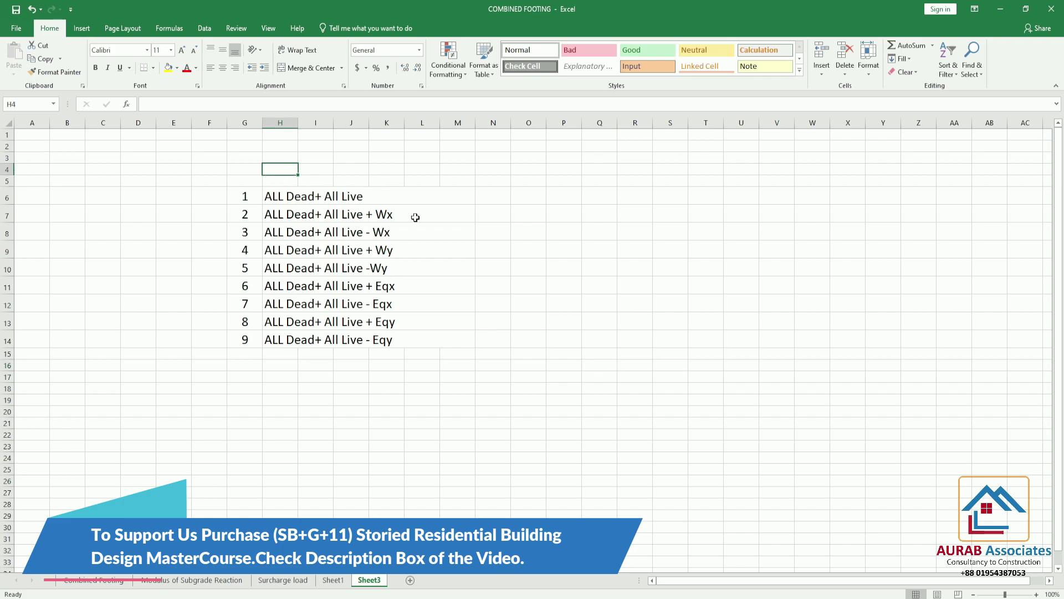
left_click(566, 290)
left_click(276, 200)
left_click_drag(281, 209, 326, 340)
left_click(309, 409)
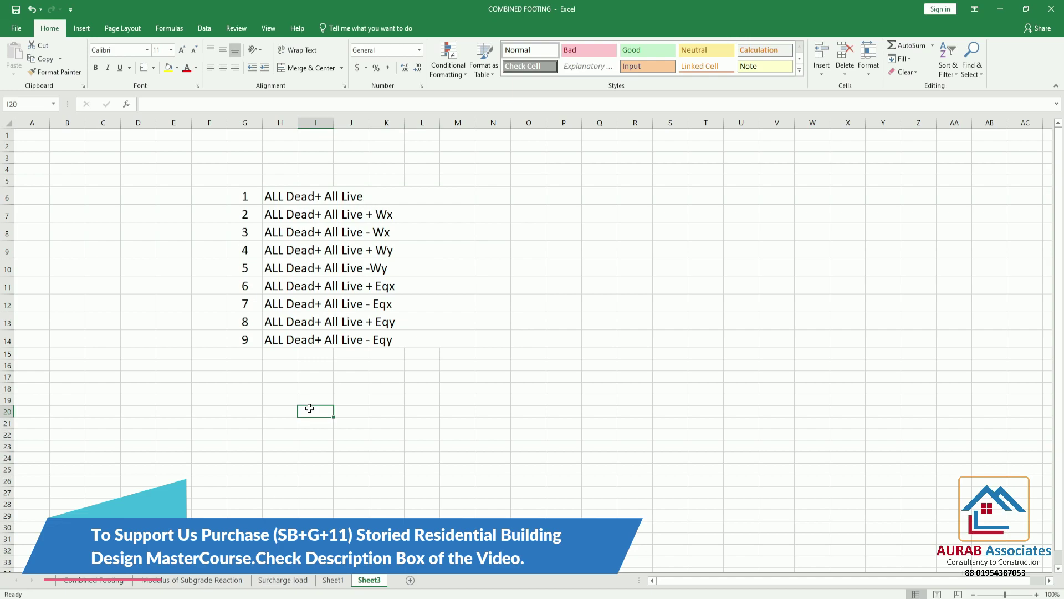
left_click_drag(240, 195, 405, 343)
left_click(351, 411)
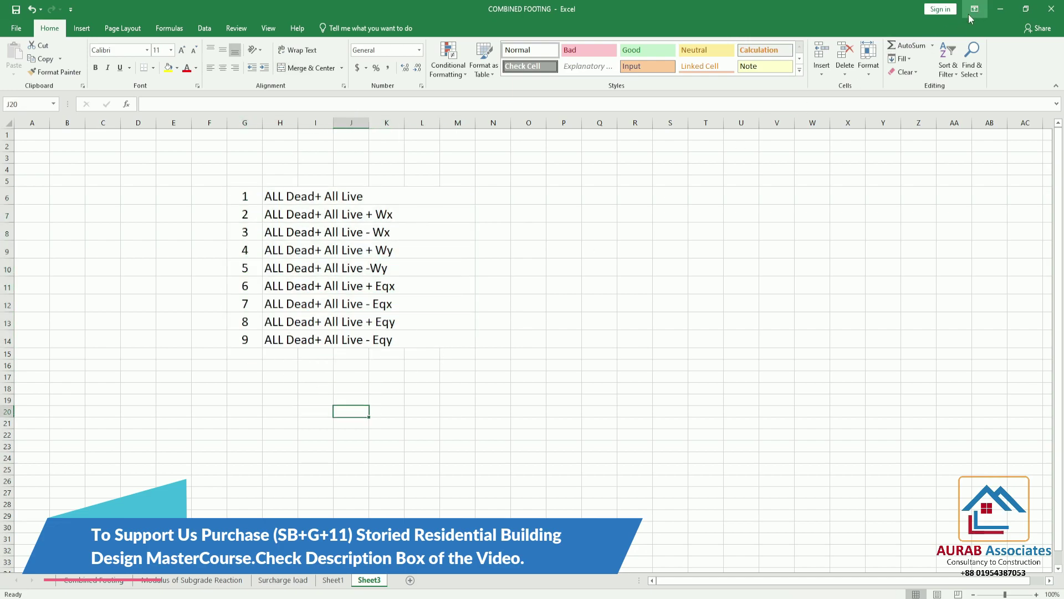
Switch back to ETABS and unlock the analysed model for editing.
left_click(1002, 8)
middle_click_drag(496, 268, 537, 284)
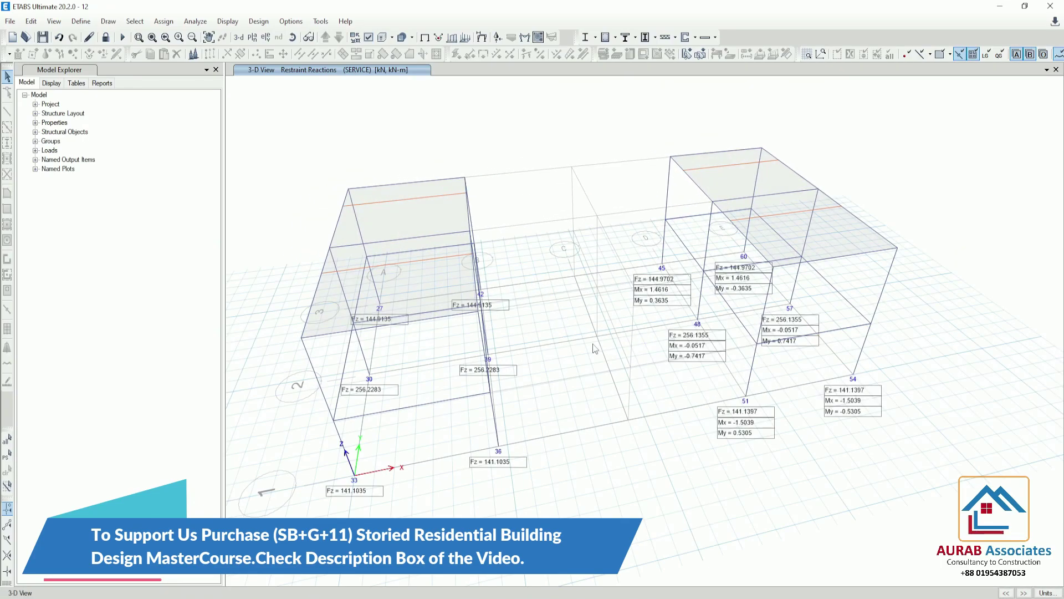
left_click(105, 37)
left_click(548, 349)
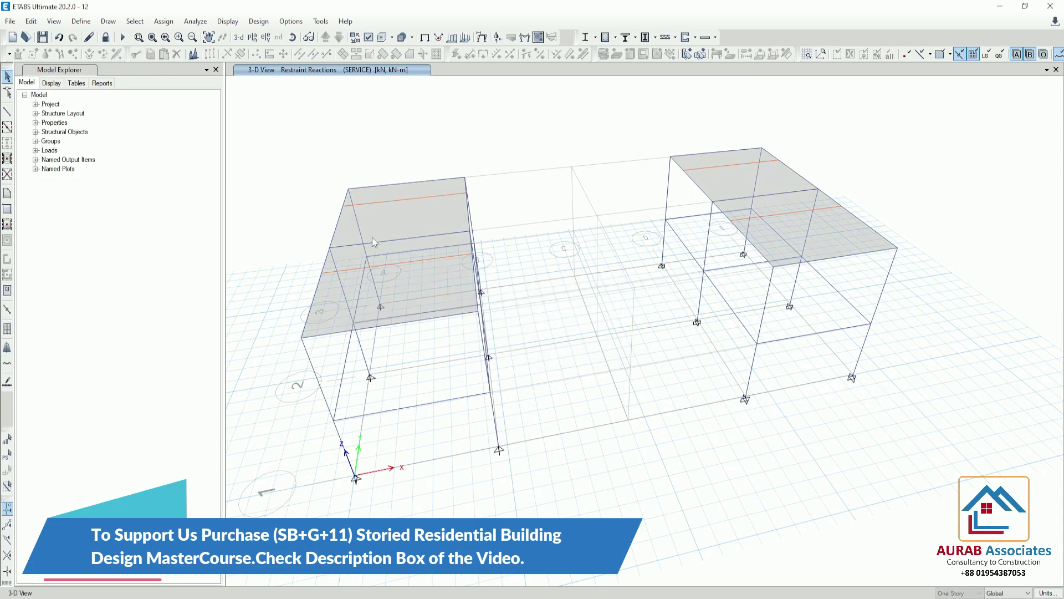
Delete all the UDConS default design combinations from the load combinations, keeping only SERVICE.
left_click(84, 21)
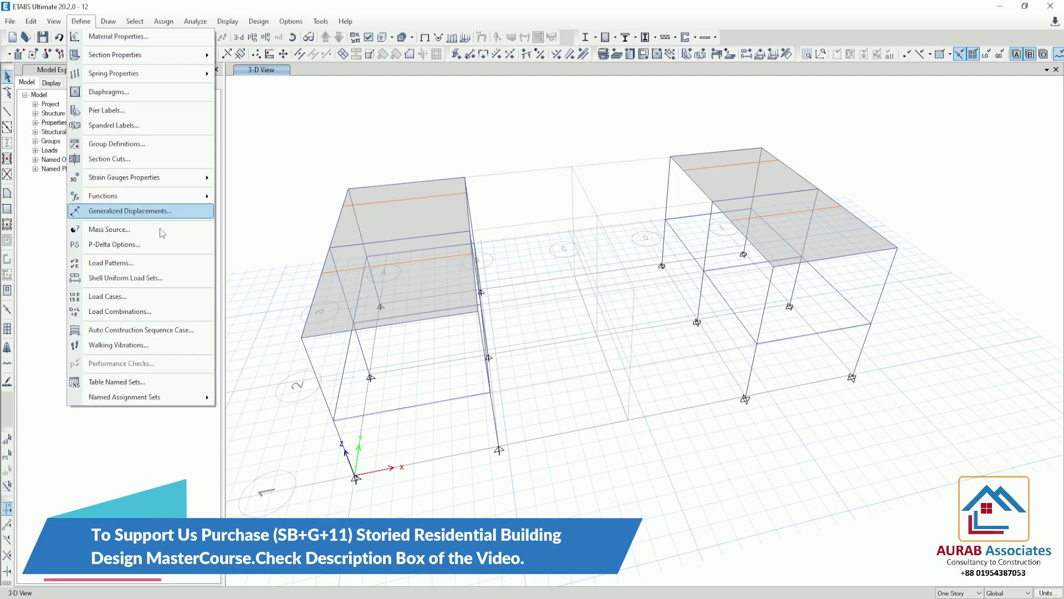
left_click(125, 313)
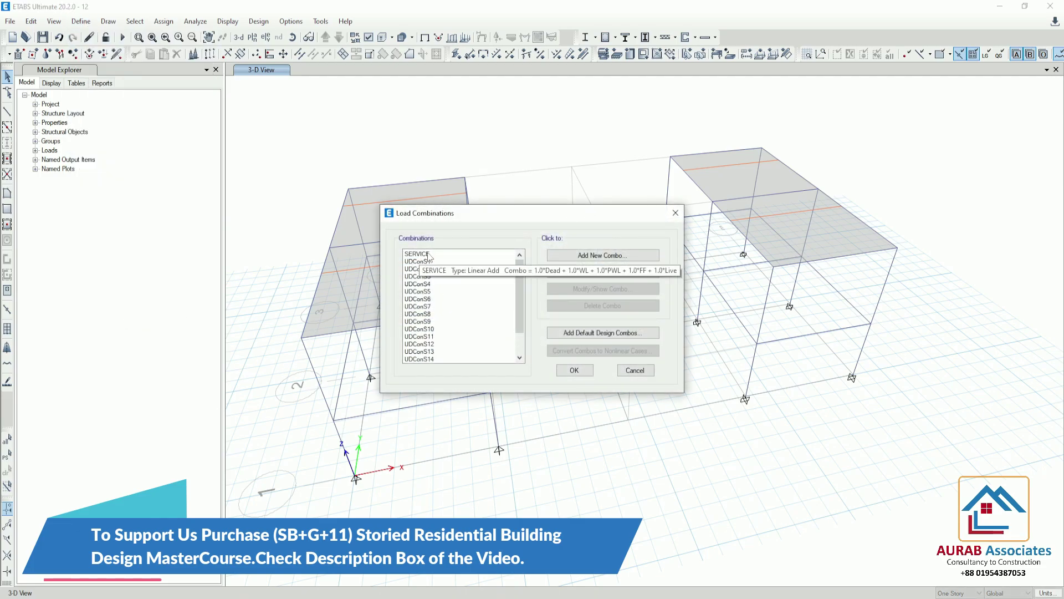
left_click_drag(415, 264, 685, 352)
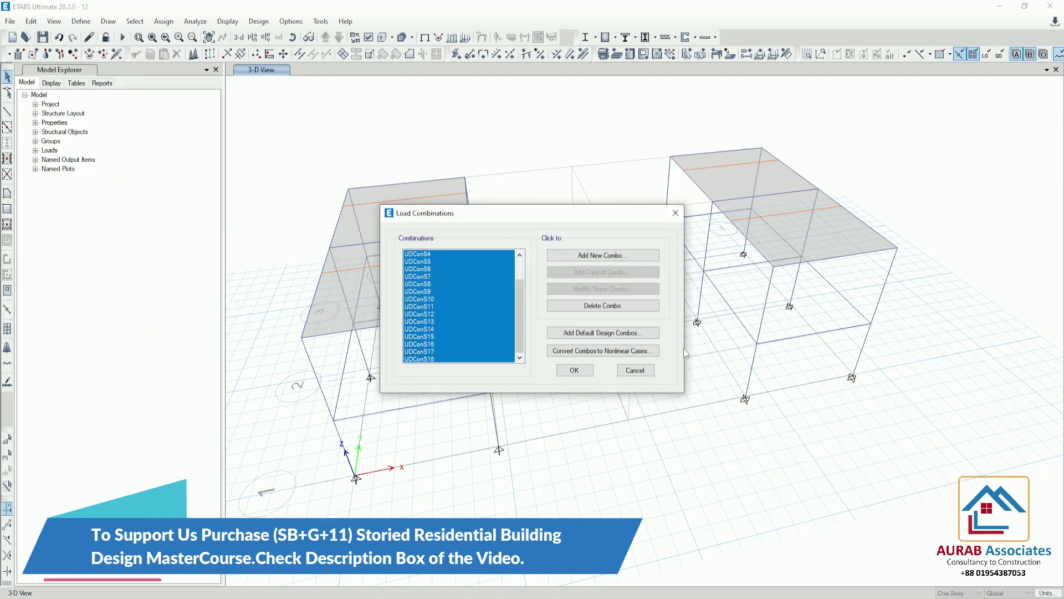
left_click(596, 311)
Add a new load combination named ALL DEAD +ALL LIVE+EQX.
left_click(640, 255)
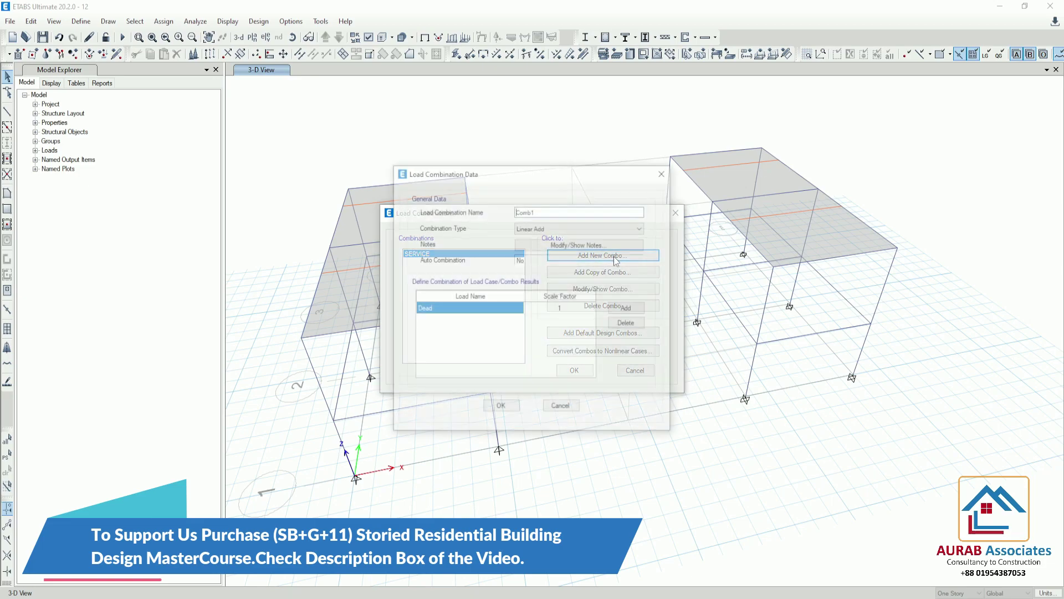
double_click(562, 211)
key("BackSpace")
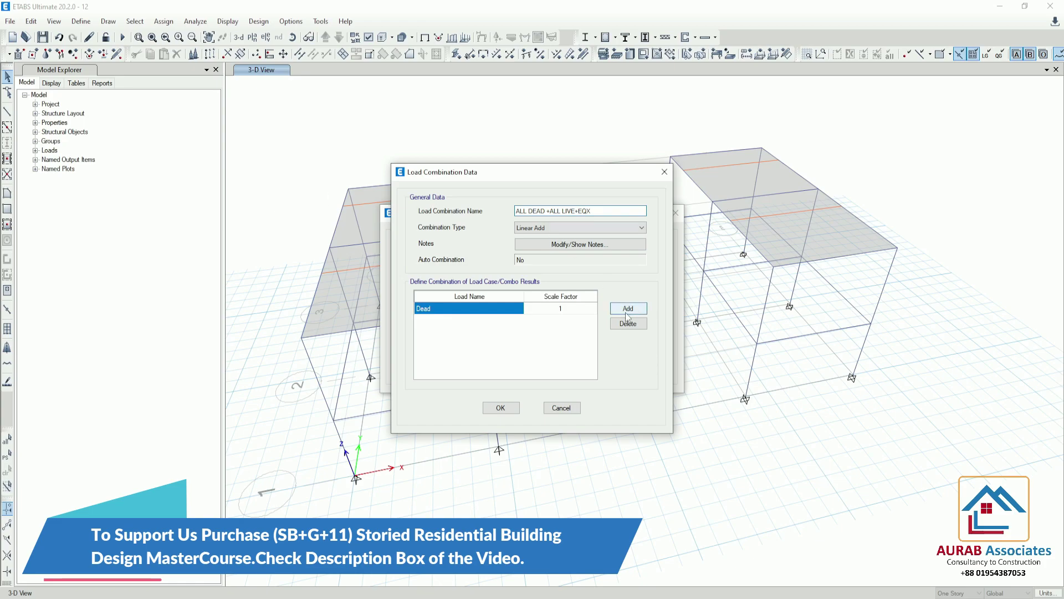
Add the WL, PWL and FF loads to the combination with a scale factor of 1 each.
left_click(644, 310)
left_click(643, 310)
left_click(644, 311)
left_click(468, 320)
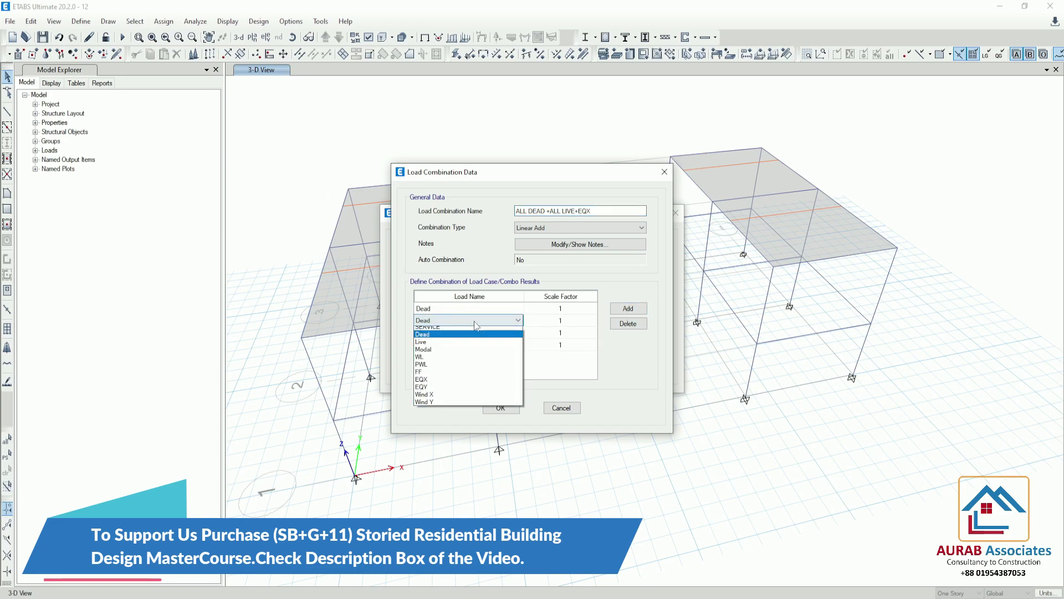
left_click(443, 361)
left_click(440, 333)
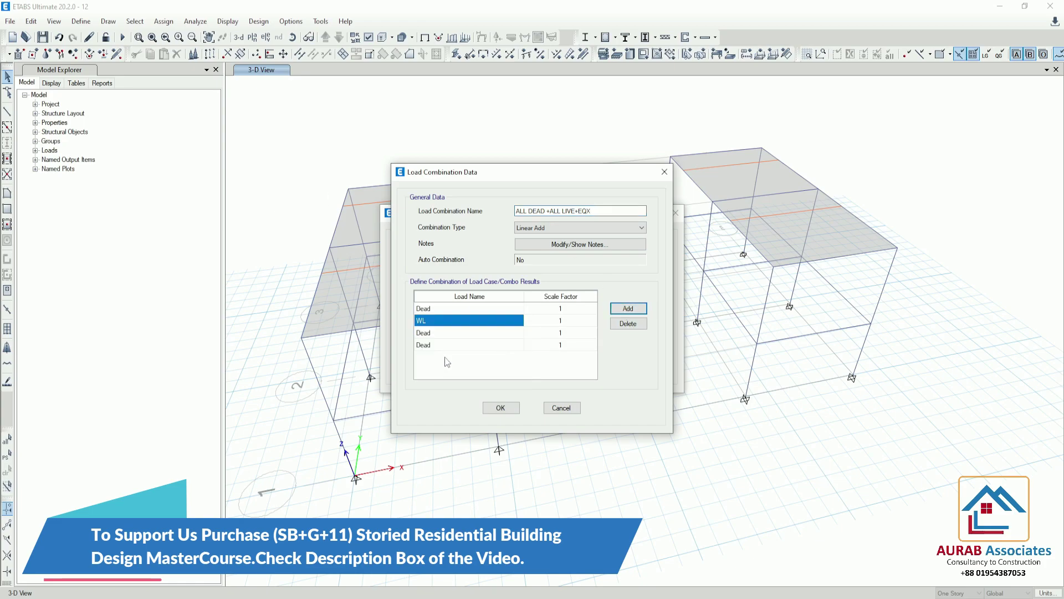
left_click(440, 335)
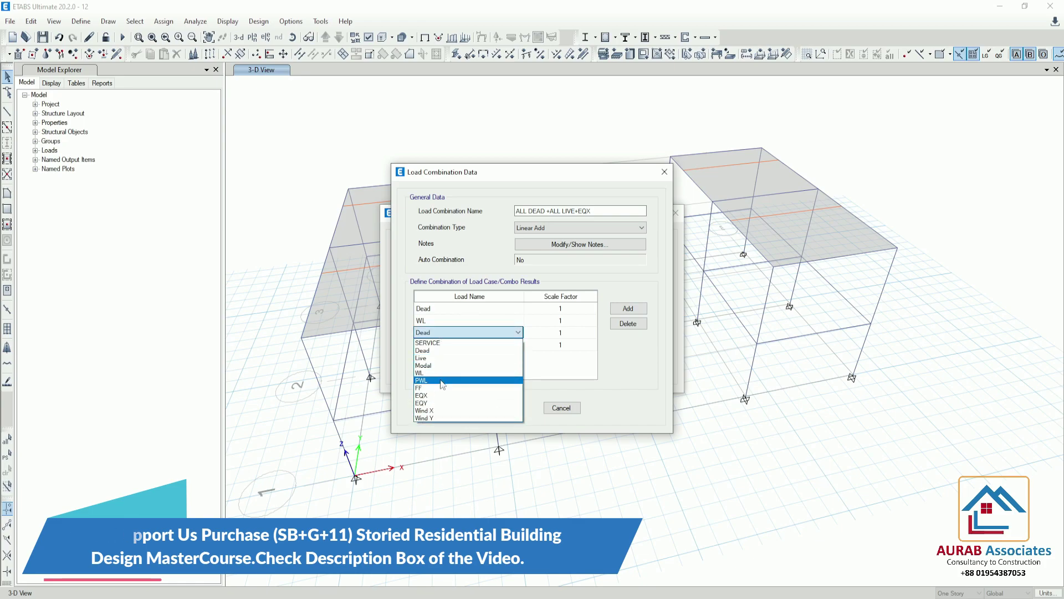
left_click(444, 361)
left_click(444, 345)
left_click(444, 345)
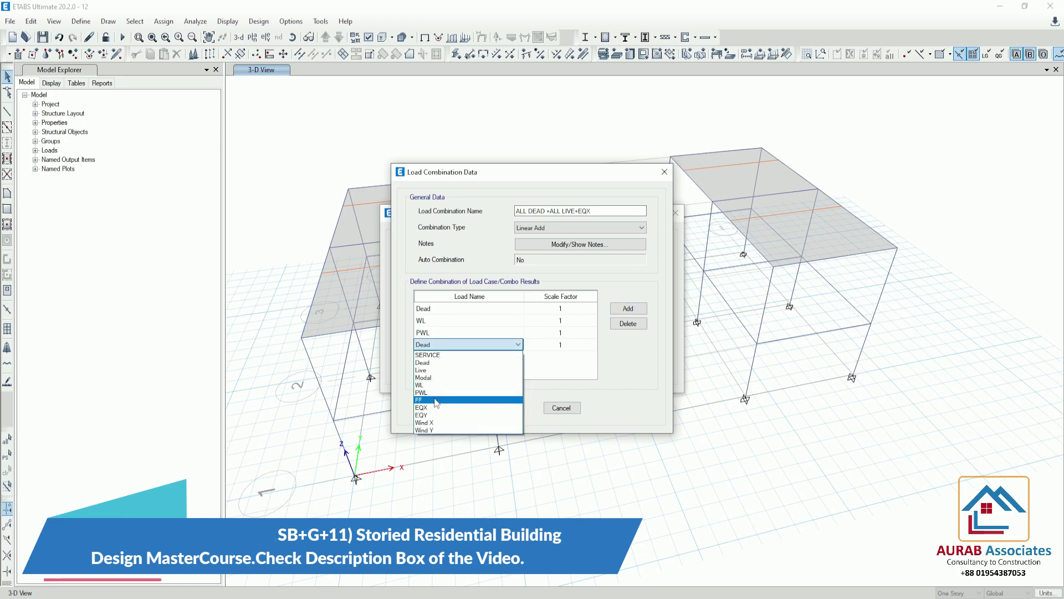
left_click(444, 401)
Add the Live and EQX loads to the combination with a scale factor of 1 each.
left_click(628, 308)
left_click(443, 357)
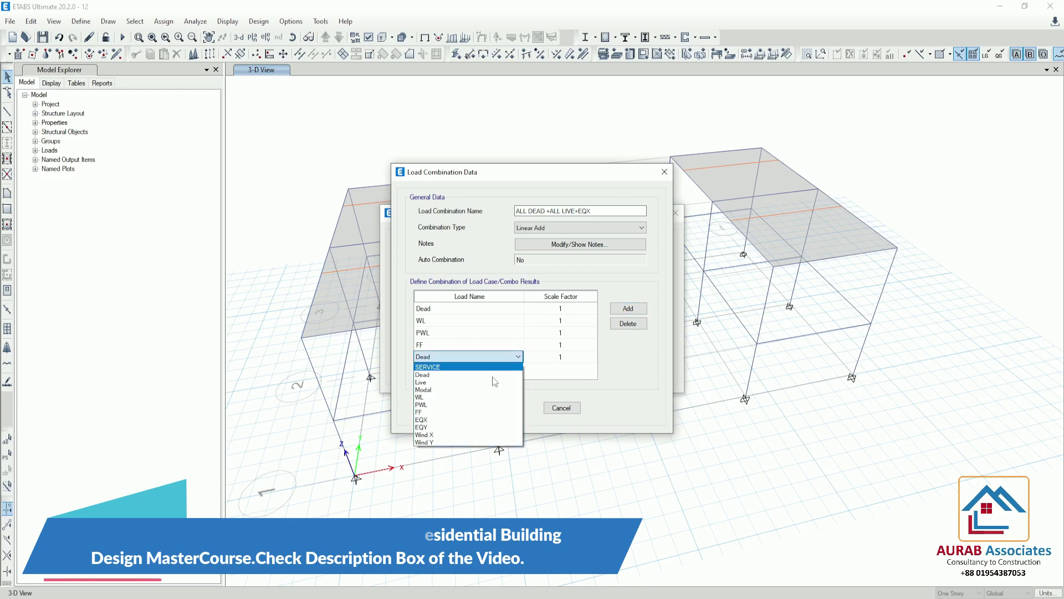
left_click(444, 382)
left_click(628, 308)
left_click(470, 369)
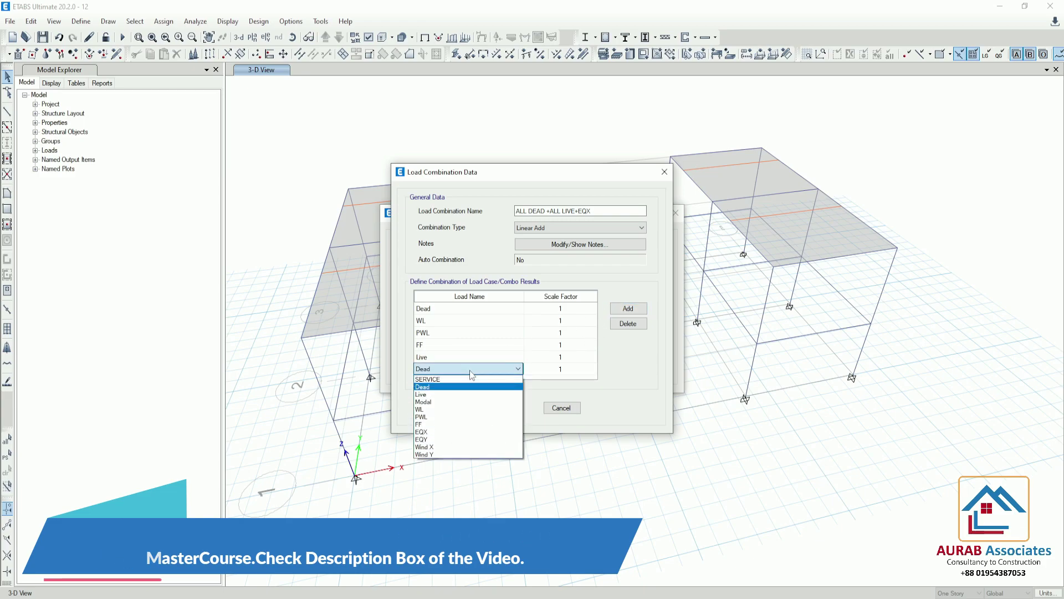
left_click(452, 431)
Check the combination against item 6 on Sheet3 of the COMBINED FOOTING workbook in Excel, and save the new combination in ETABS.
triple_click(610, 211)
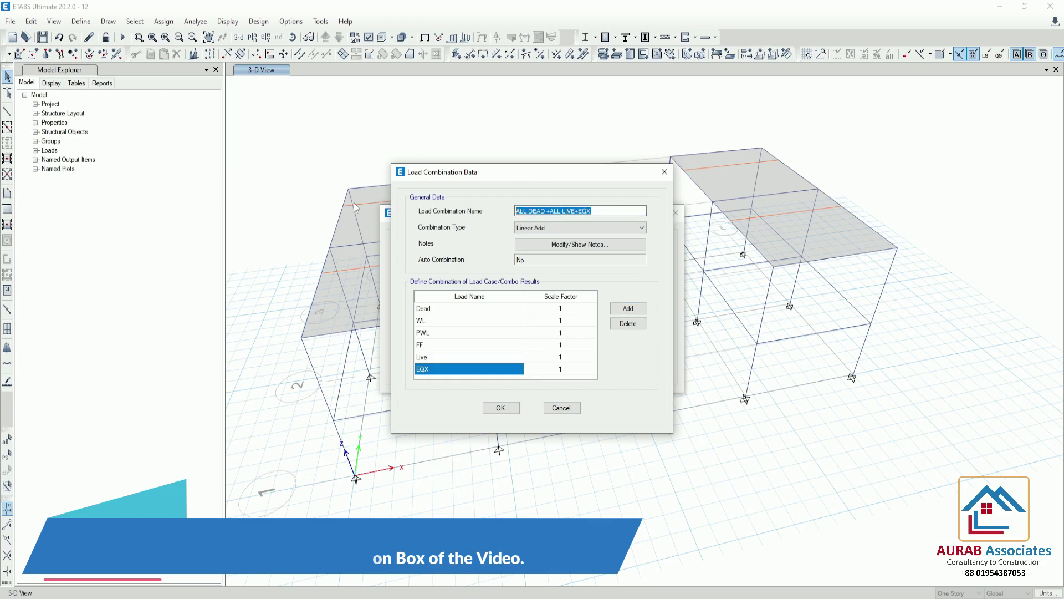
key("alt+Tab")
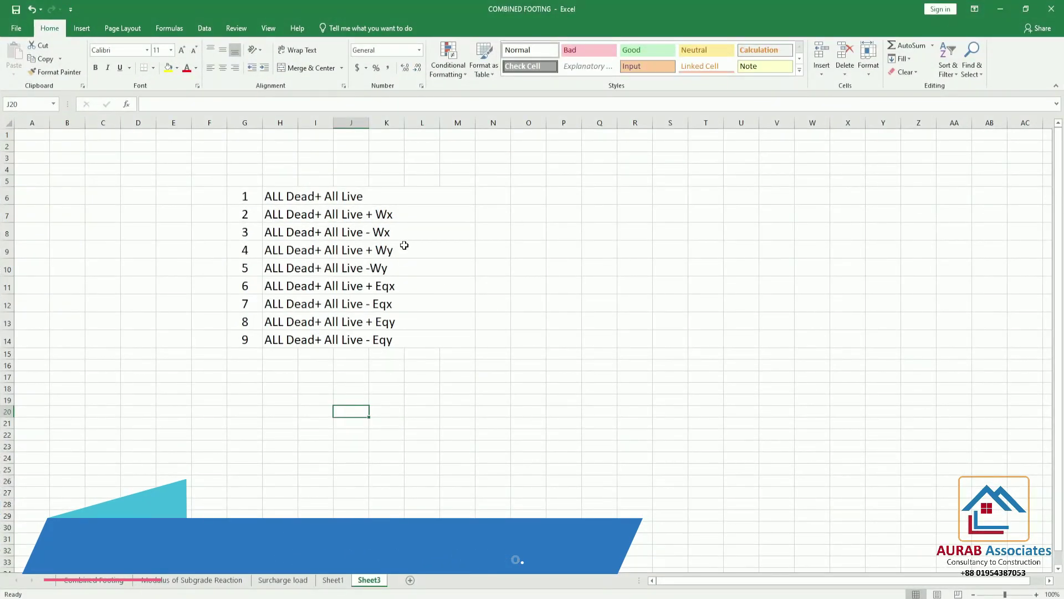
left_click(388, 293)
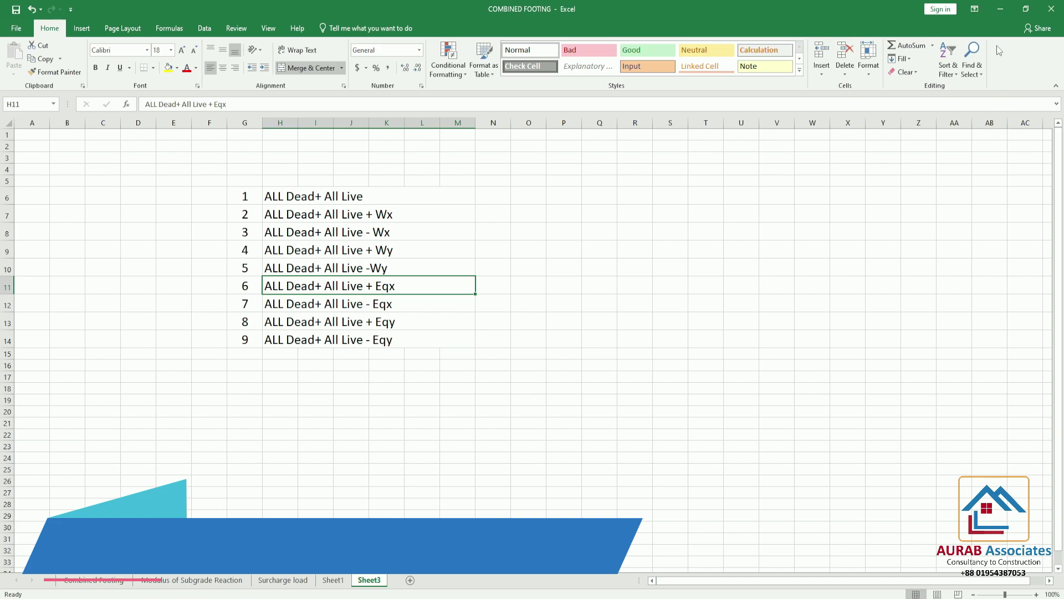
key("alt+Tab")
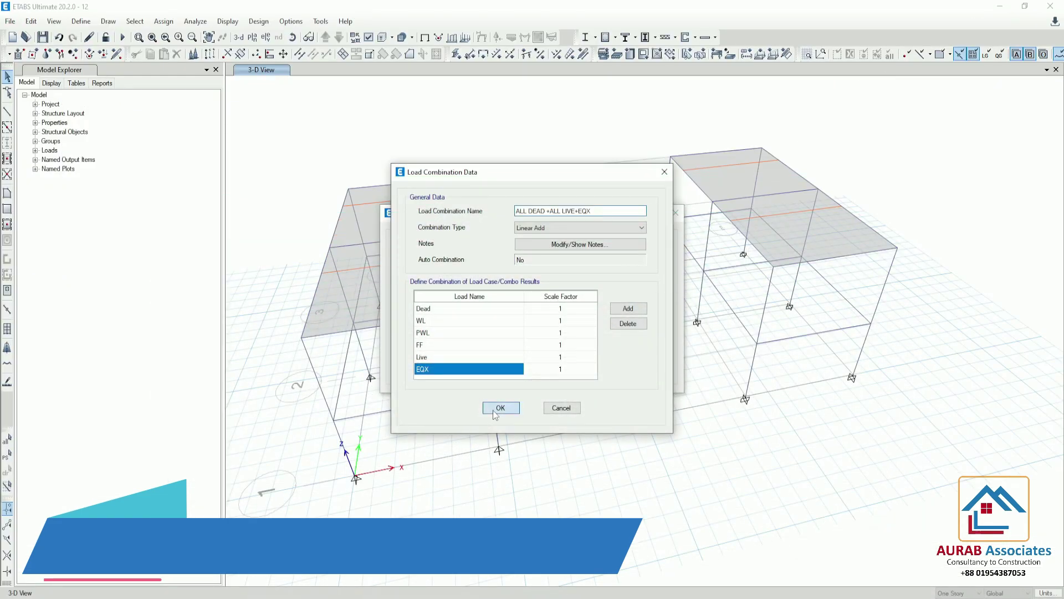
left_click(493, 411)
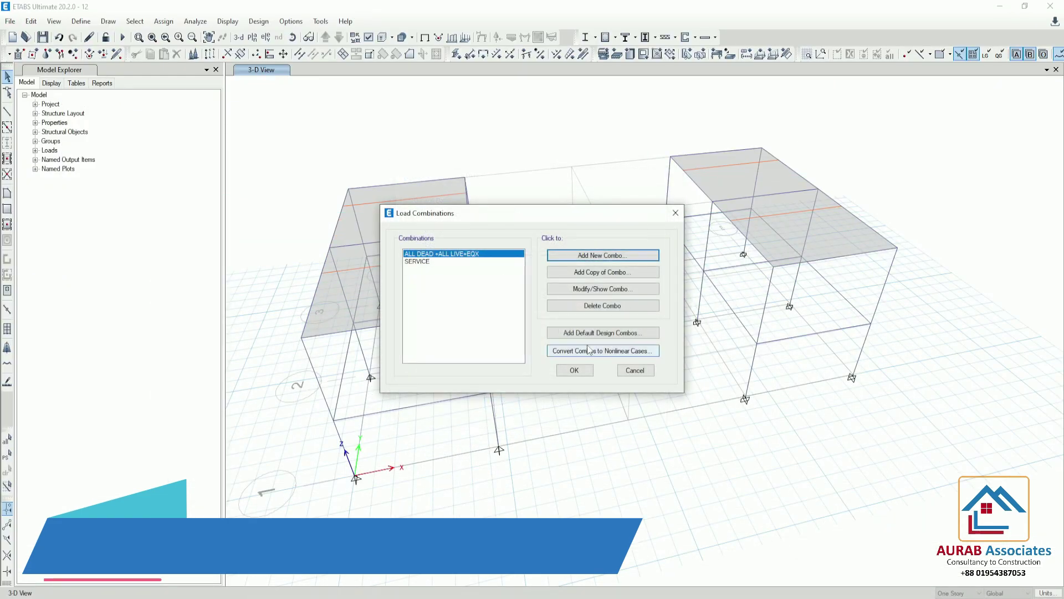
Review the load list of the ALL DEAD +ALL LIVE+EQX combination and accept the load combinations.
left_click(601, 289)
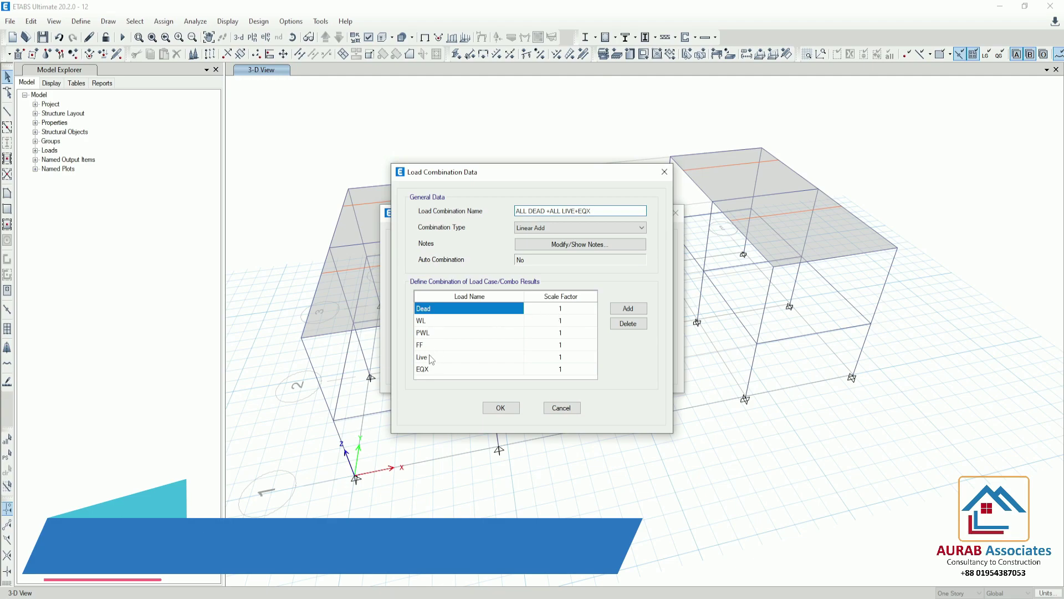
left_click(501, 408)
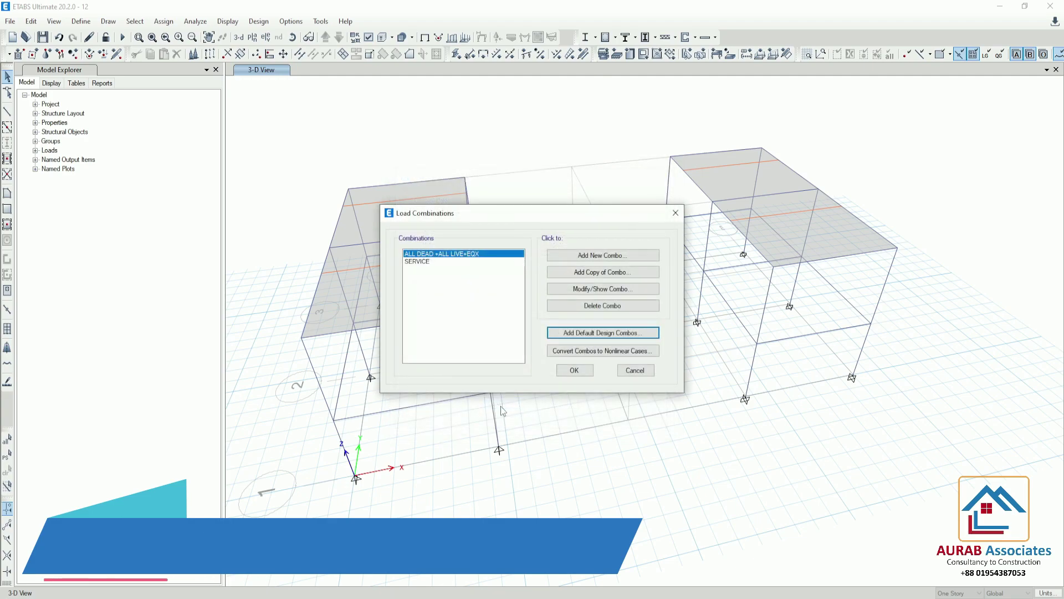
left_click(574, 370)
Run the analysis and display tabulated Fz, Mx and My point reactions for the ALL DEAD +ALL LIVE+EQX combination.
left_click(123, 38)
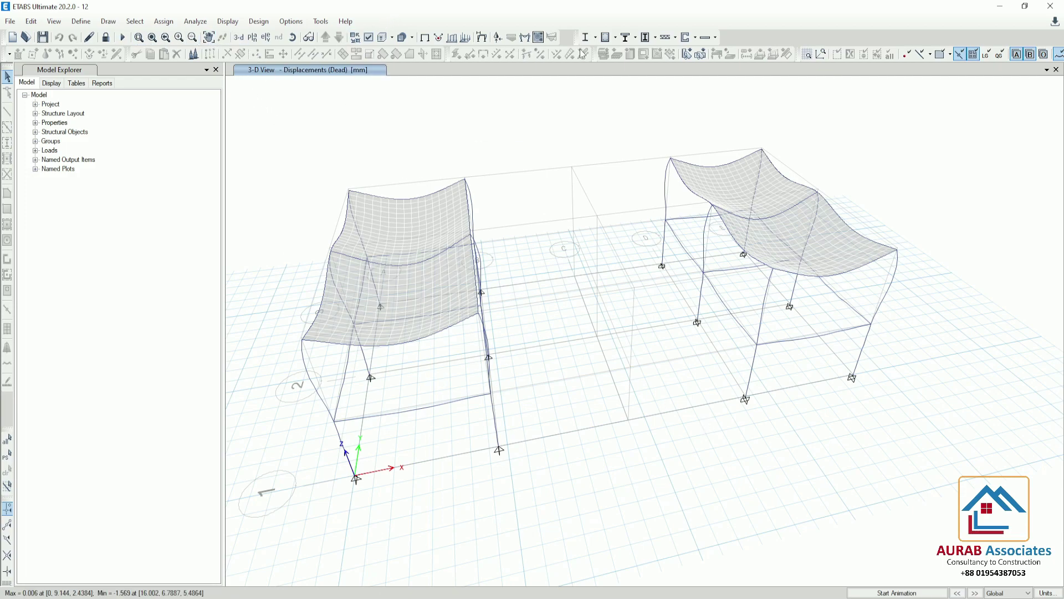
left_click(498, 37)
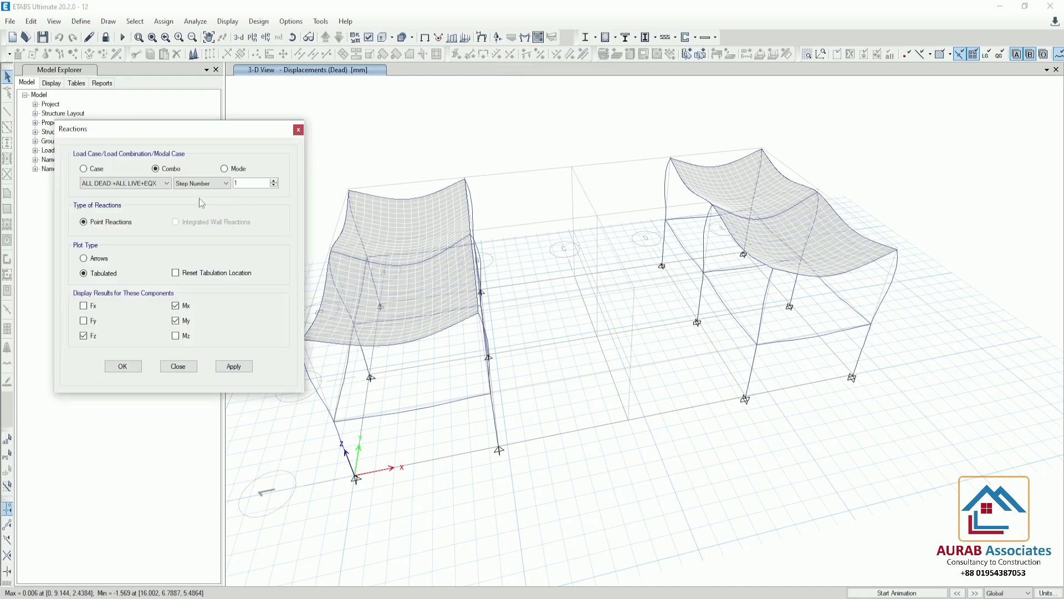
left_click(159, 186)
left_click(150, 196)
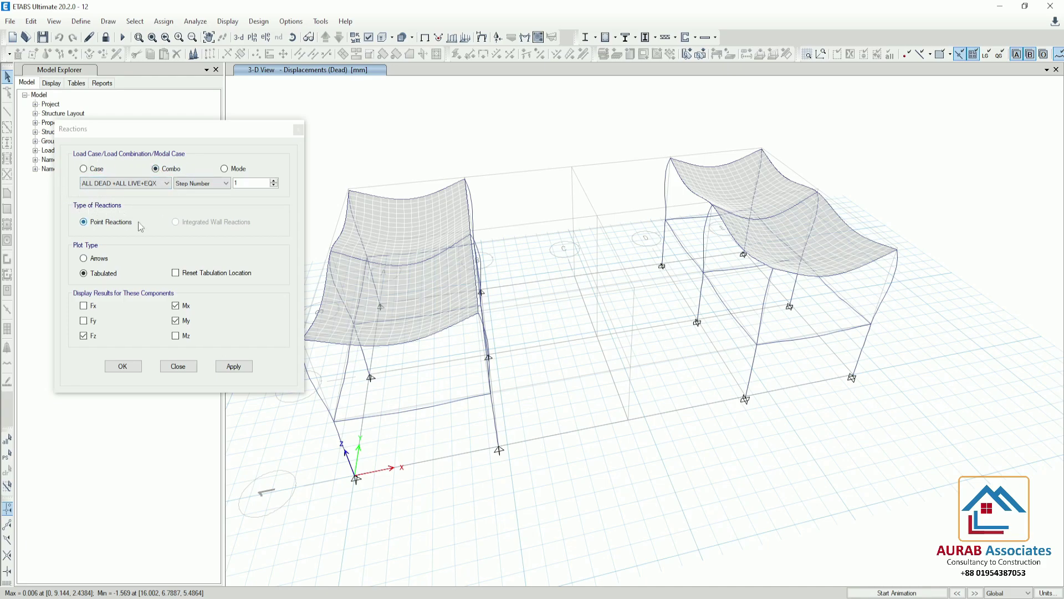
left_click(242, 370)
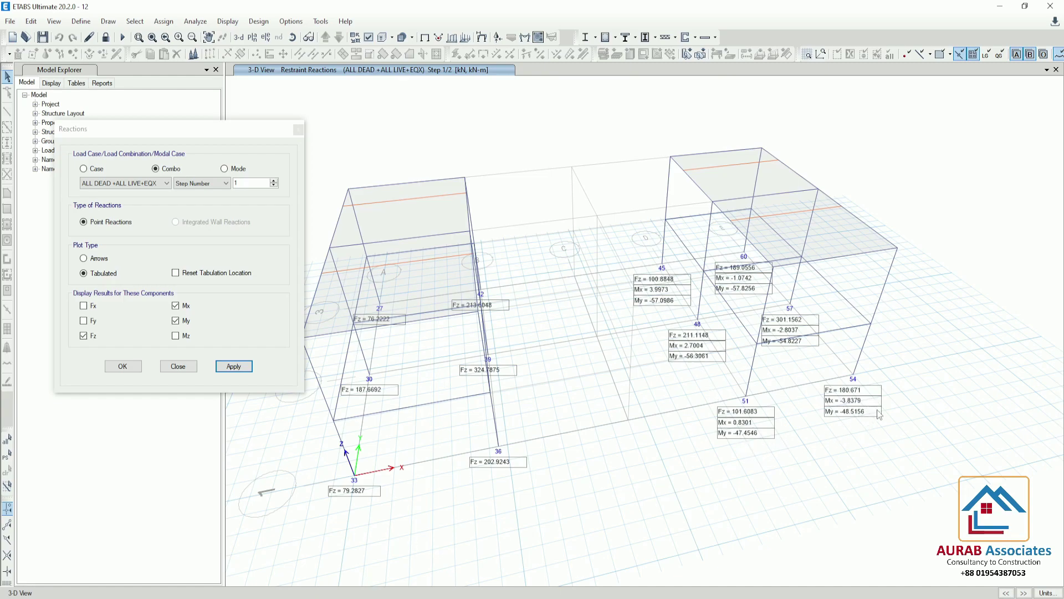
Close the reactions settings and examine the support reactions of the fixed-base block on grid lines D and E.
left_click(298, 131)
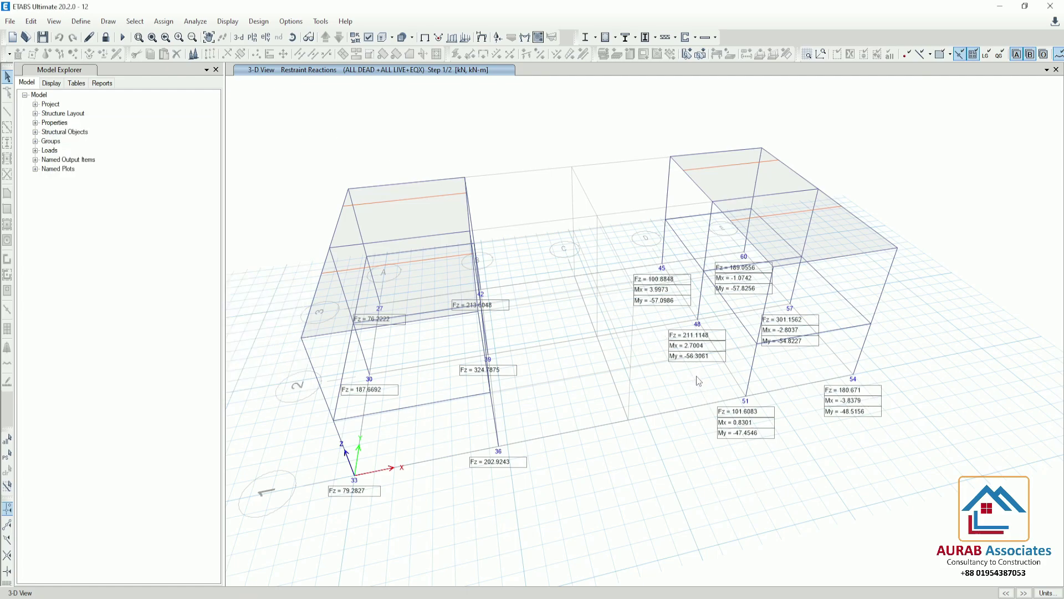
mouse_move(840, 239)
left_click_drag(603, 117, 964, 489)
key("ctrl+q")
left_click_drag(611, 116, 929, 500)
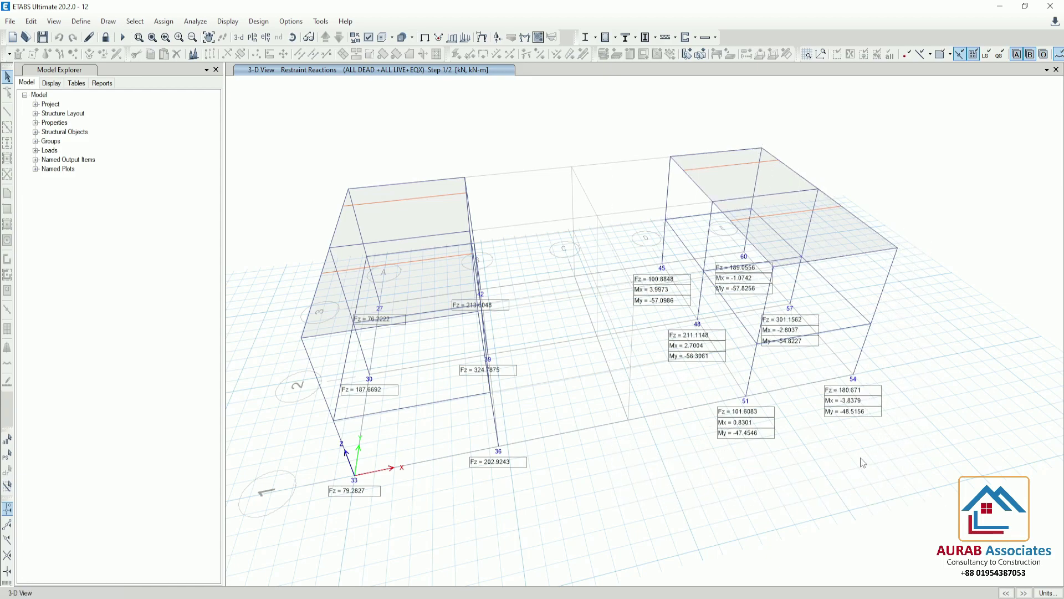